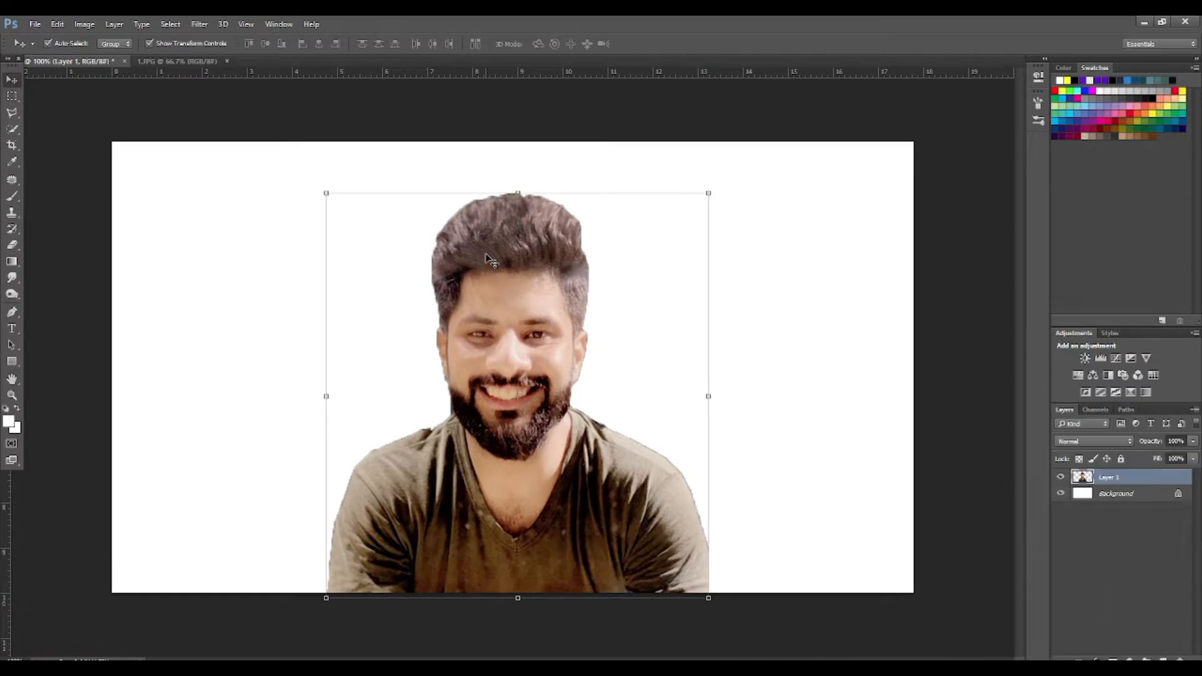
{"action": "scroll", "coordinate": [488, 258], "scroll_direction": "up", "scroll_amount": 2}
{"action": "scroll", "coordinate": [488, 258], "scroll_direction": "down", "scroll_amount": 3}
{"action": "left_click", "coordinate": [686, 223]}
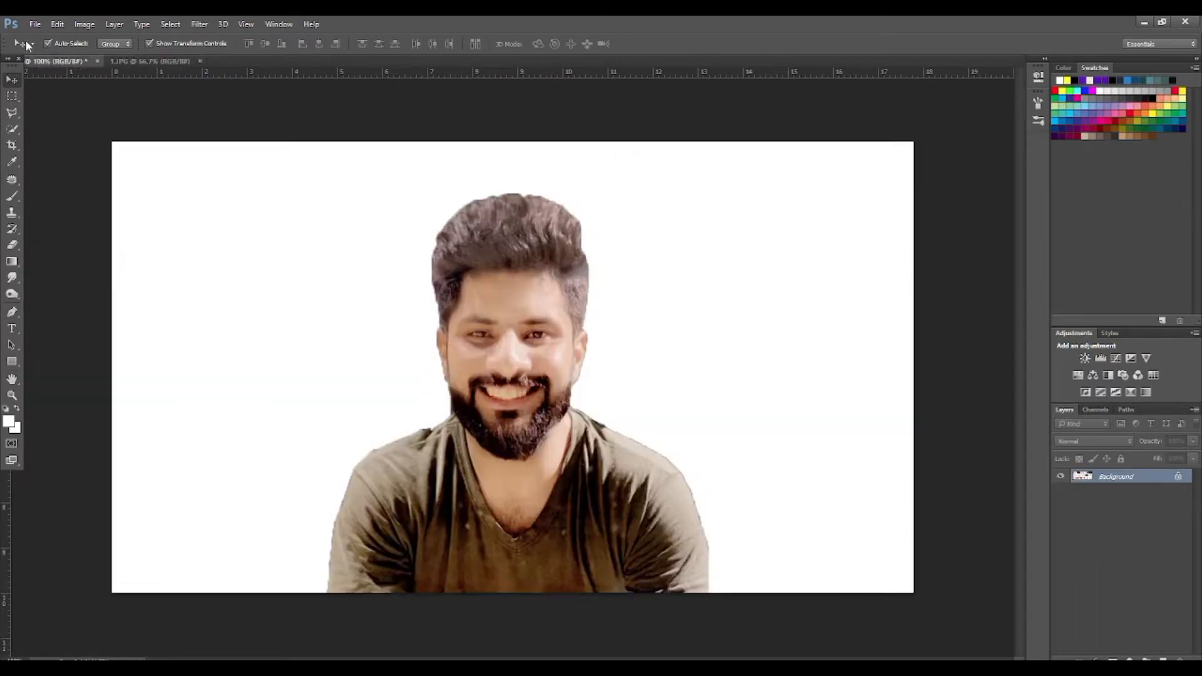
- Create a new document 1280 pixels wide and 720 pixels high at 400 pixels/inch
{"action": "left_click", "coordinate": [34, 25]}
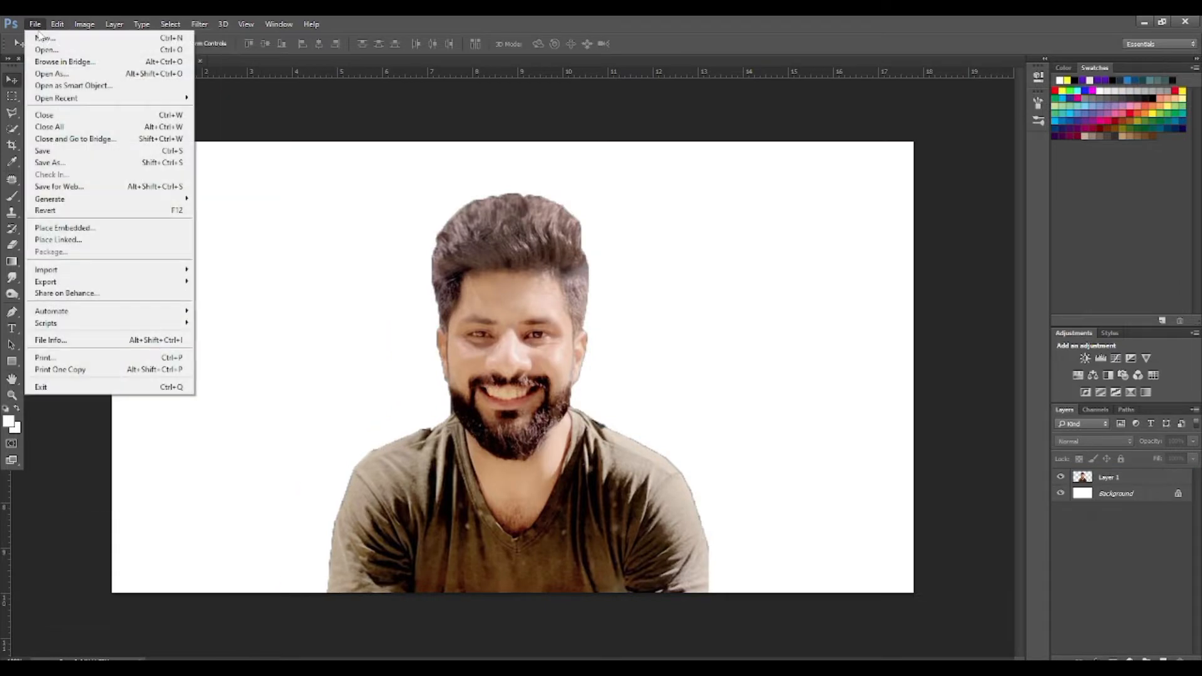
{"action": "left_click", "coordinate": [43, 37]}
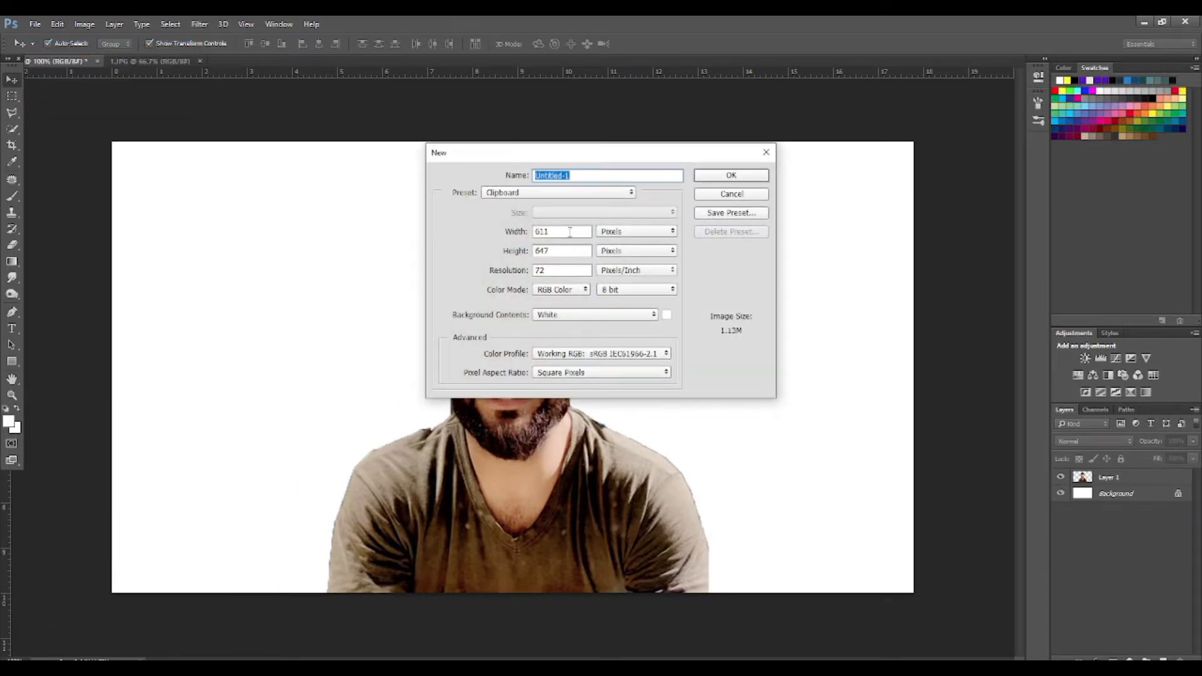
{"action": "left_click_drag", "start_coordinate": [569, 232], "coordinate": [501, 232]}
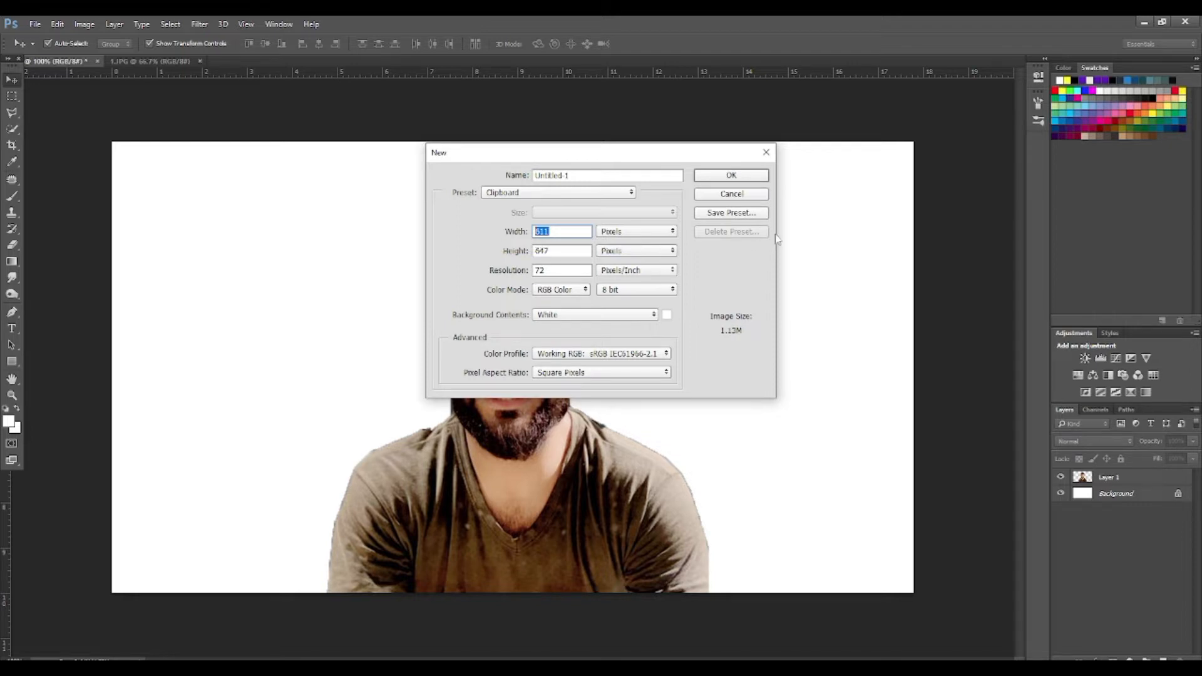
{"action": "type", "text": "1280"}
{"action": "key", "text": "Tab"}
{"action": "type", "text": "720"}
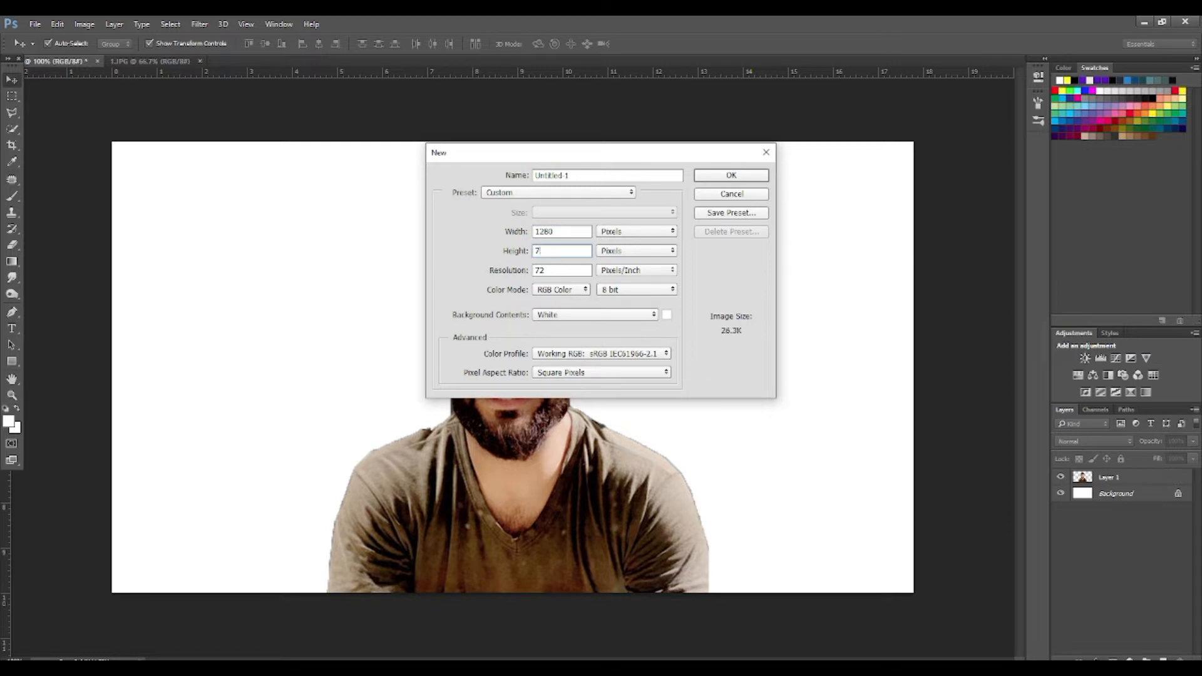
{"action": "key", "text": "Tab"}
{"action": "type", "text": "400"}
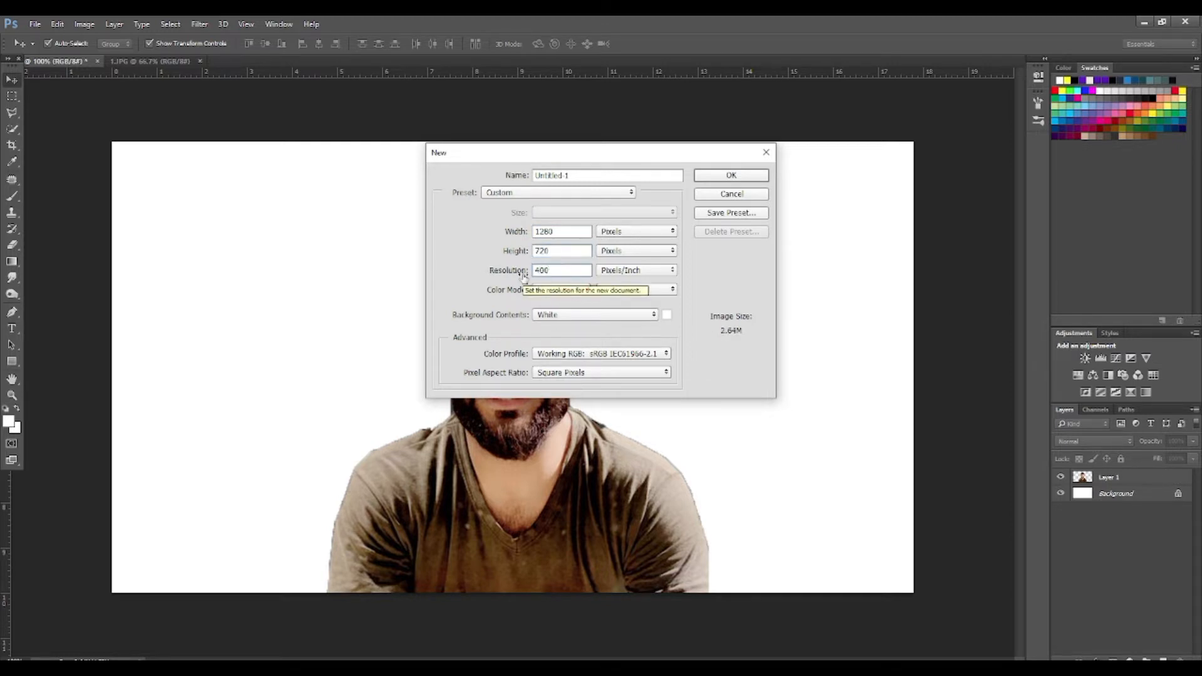
{"action": "left_click", "coordinate": [731, 176]}
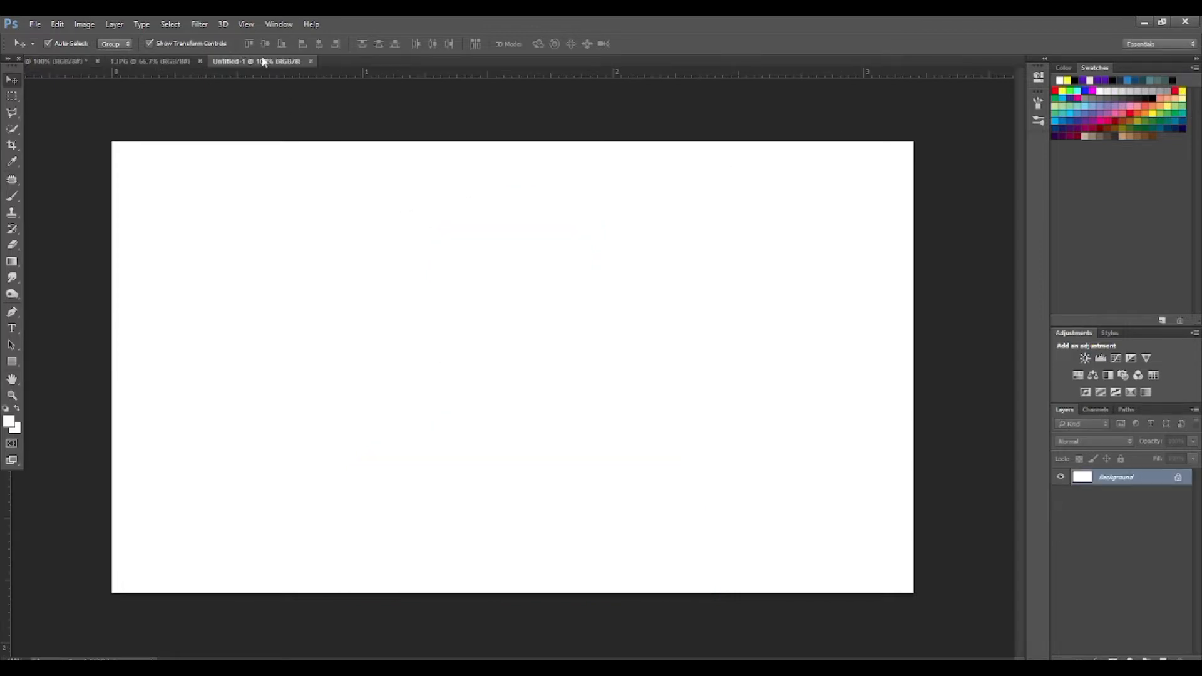
- Copy the Payoneer collage from 1.JPG into the blank document as a layer and minimize the source window
{"action": "key", "text": "ctrl+plus"}
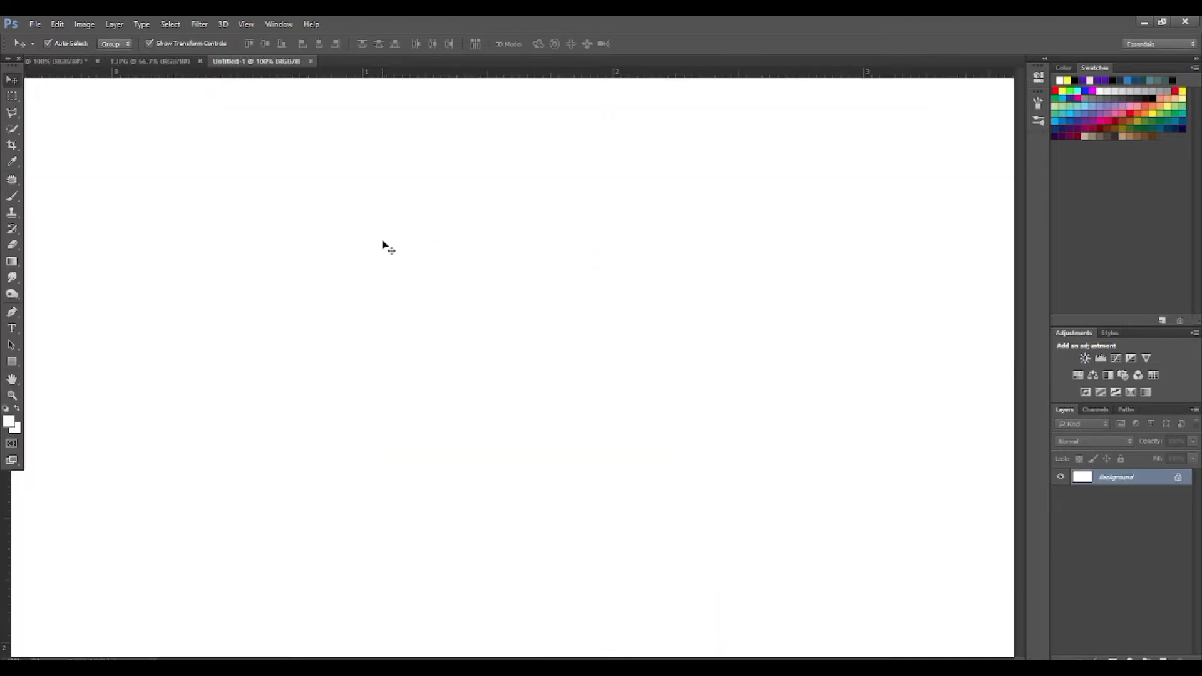
{"action": "key", "text": "ctrl+minus"}
{"action": "key", "text": "ctrl+minus"}
{"action": "key", "text": "ctrl+plus"}
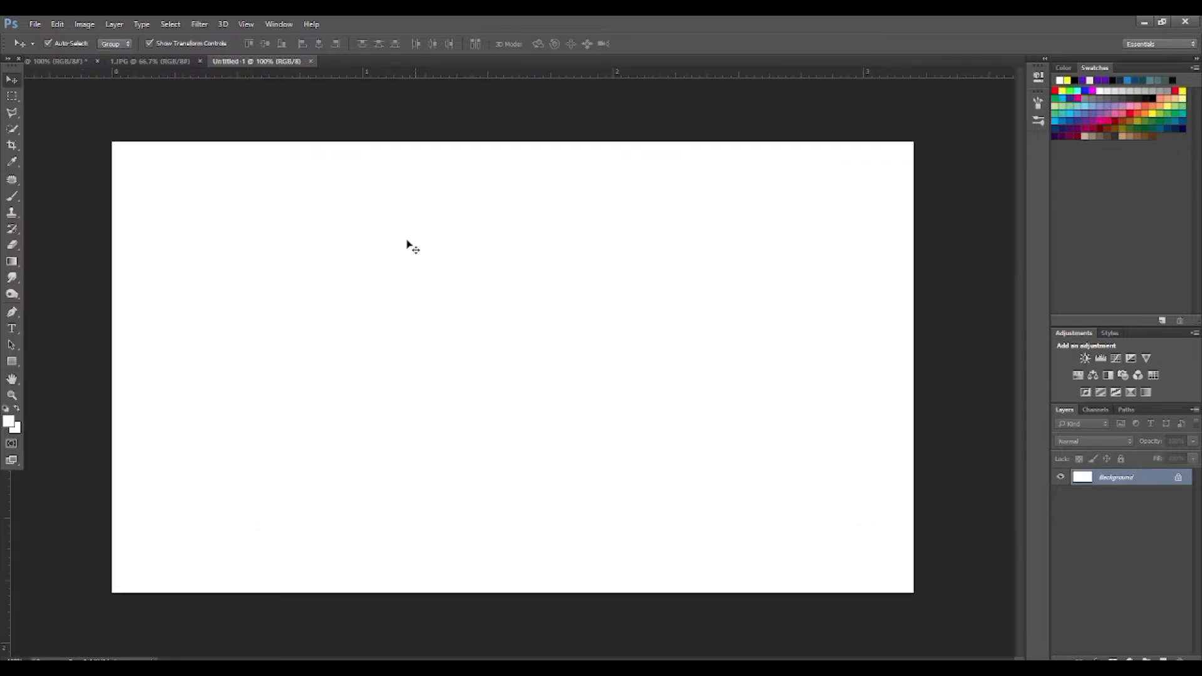
{"action": "key", "text": "ctrl+minus"}
{"action": "left_click", "coordinate": [149, 60]}
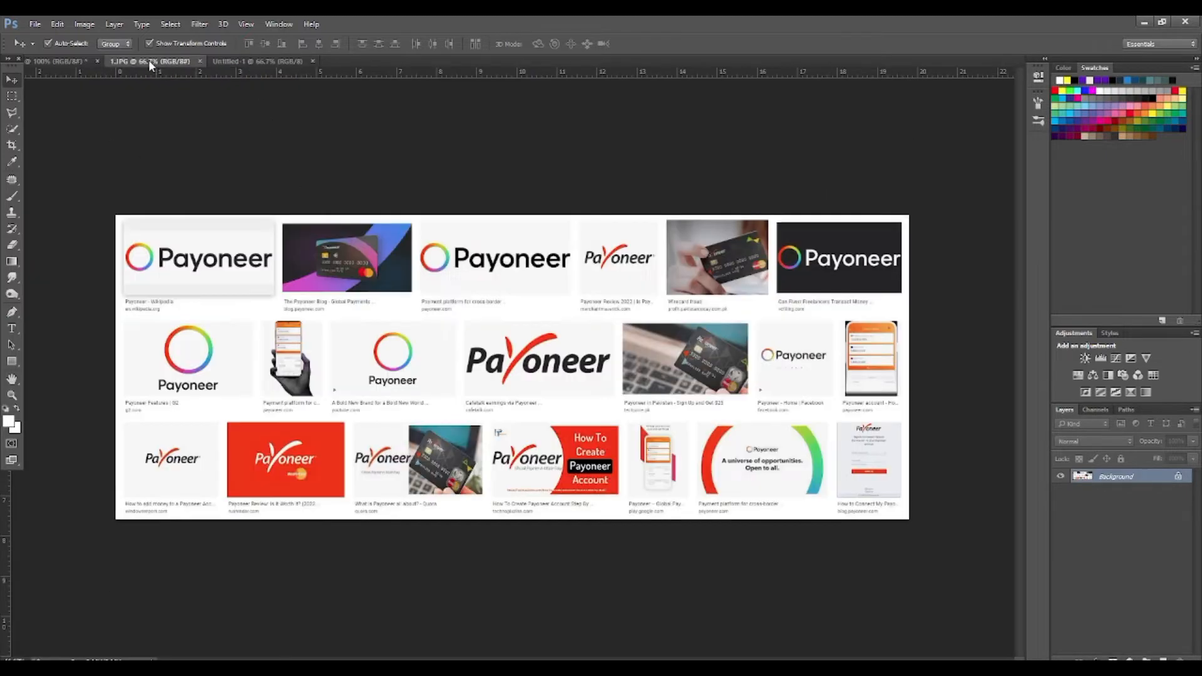
{"action": "left_click_drag", "start_coordinate": [148, 60], "coordinate": [226, 100]}
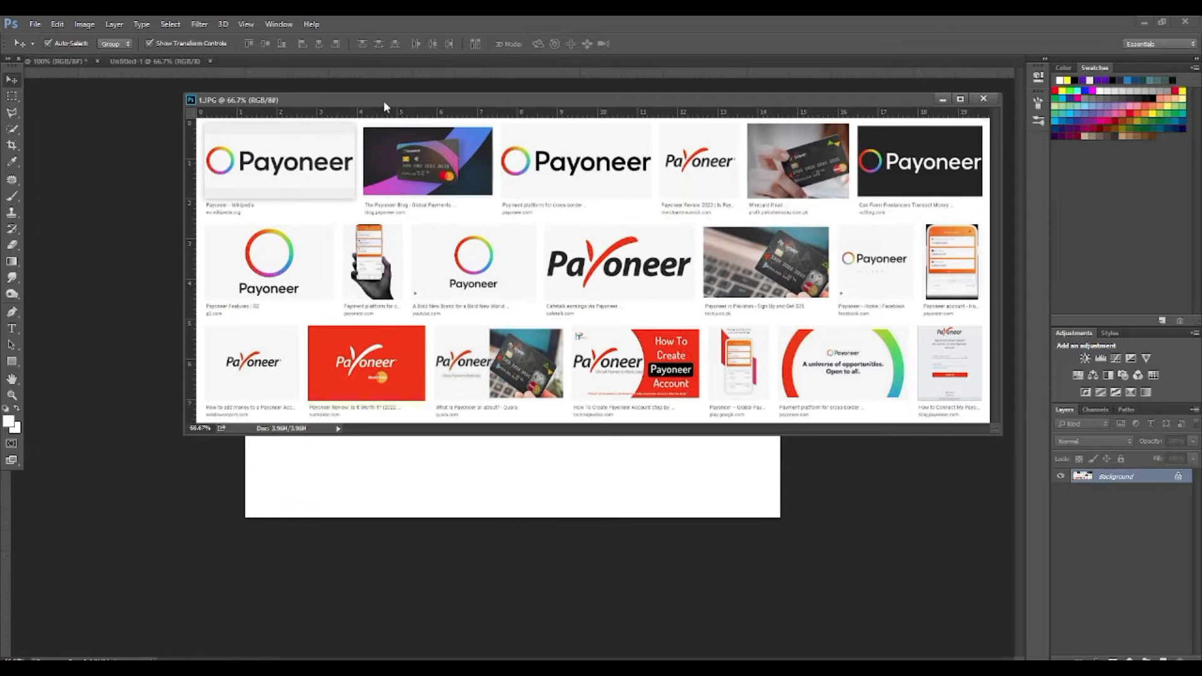
{"action": "left_click_drag", "start_coordinate": [383, 100], "coordinate": [123, 410]}
{"action": "left_click_drag", "start_coordinate": [307, 481], "coordinate": [423, 313]}
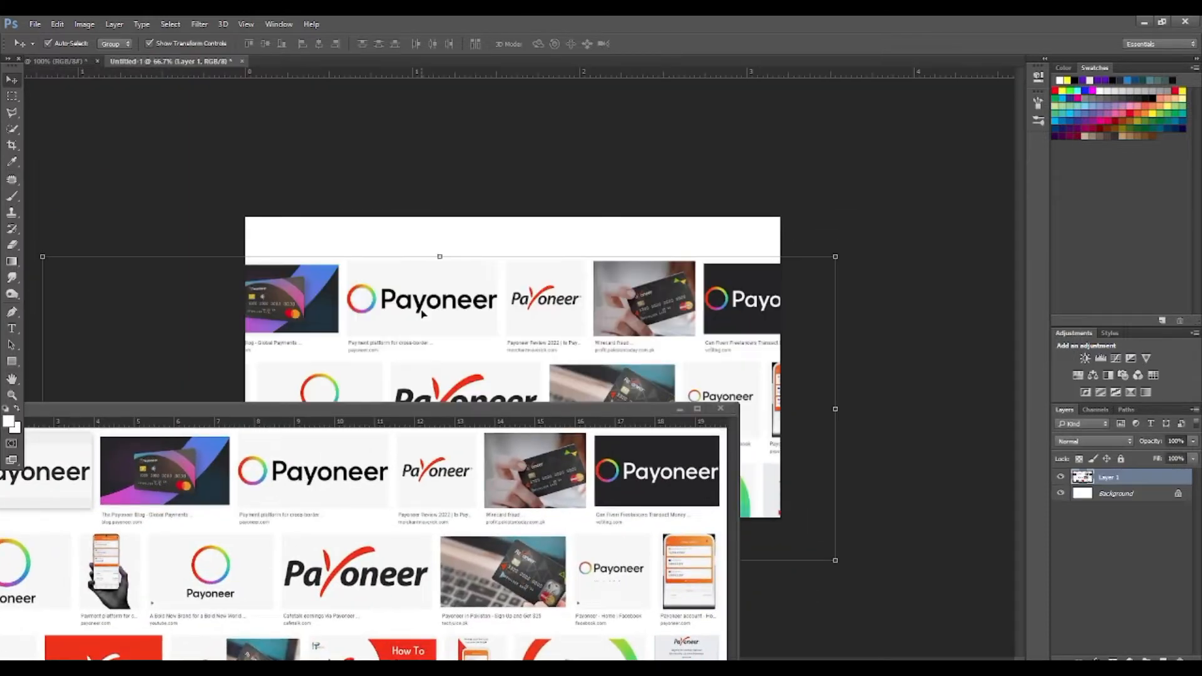
{"action": "left_click", "coordinate": [680, 410]}
- Scale the collage layer down to about 86% and align its upper edge with the top of the canvas
{"action": "key", "text": "ctrl+plus"}
{"action": "left_click_drag", "start_coordinate": [571, 352], "coordinate": [605, 344]}
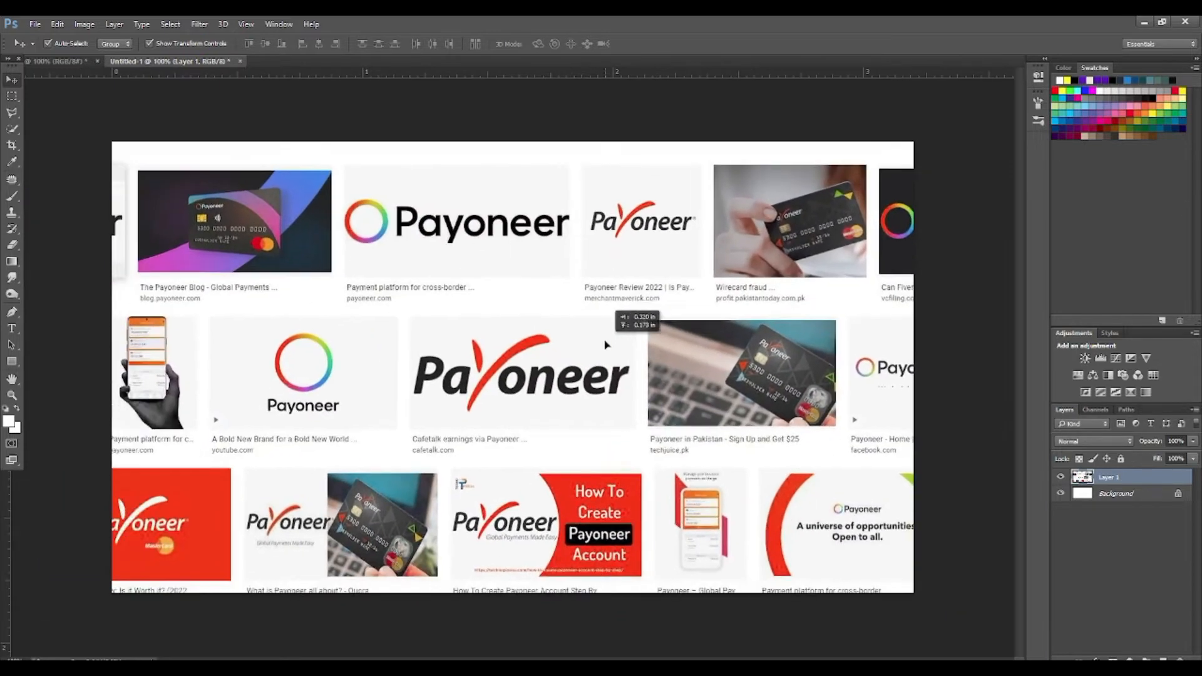
{"action": "key", "text": "ctrl+minus"}
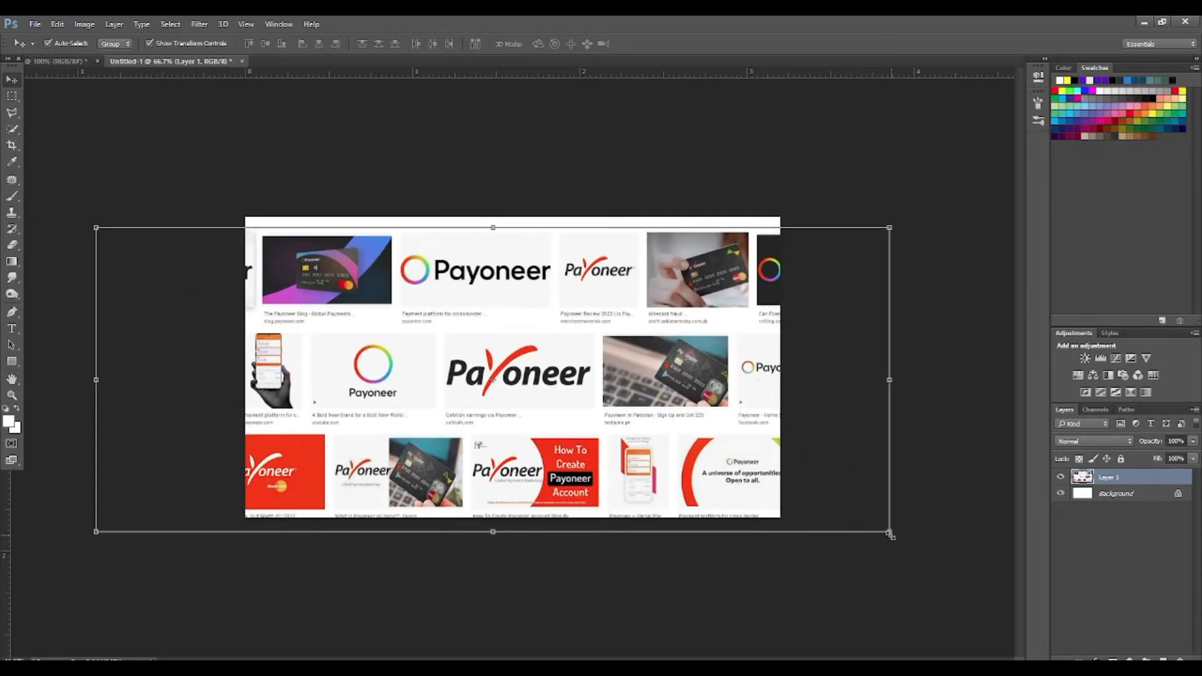
{"action": "left_click_drag", "start_coordinate": [890, 534], "coordinate": [777, 488]}
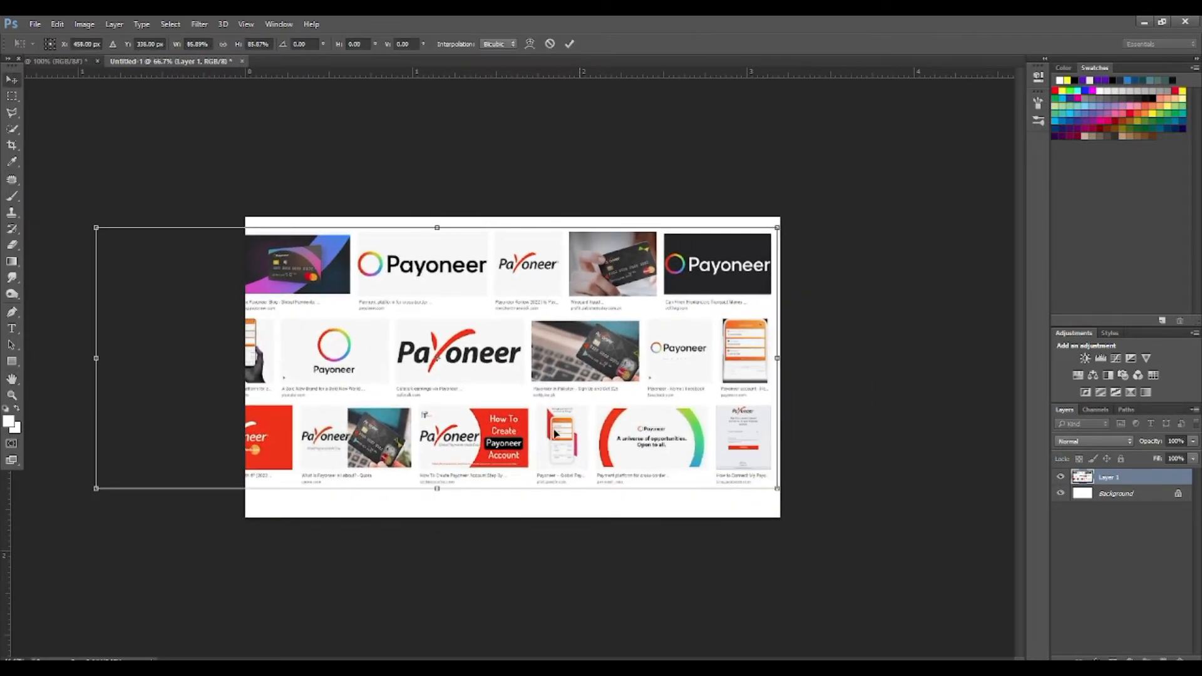
{"action": "key", "text": "Return"}
{"action": "left_click_drag", "start_coordinate": [582, 403], "coordinate": [655, 393]}
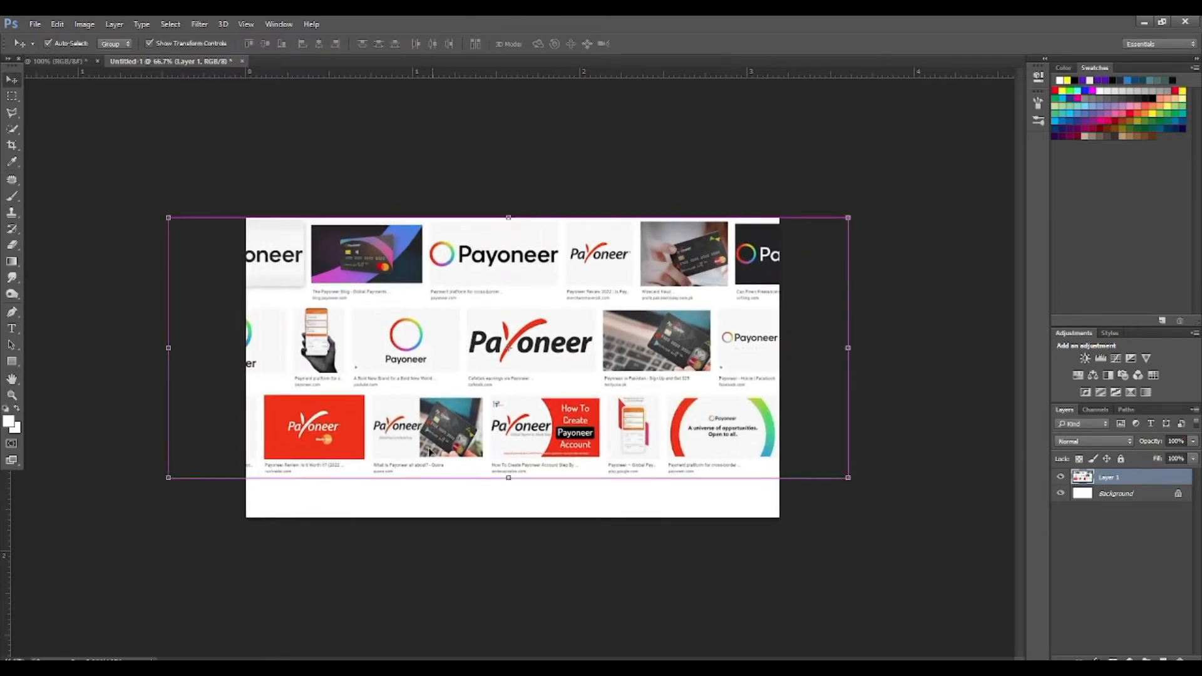
- Enlarge the collage layer proportionally until it covers the full height of the canvas
{"action": "key", "text": "ctrl+minus"}
{"action": "left_click_drag", "start_coordinate": [254, 450], "coordinate": [193, 473]}
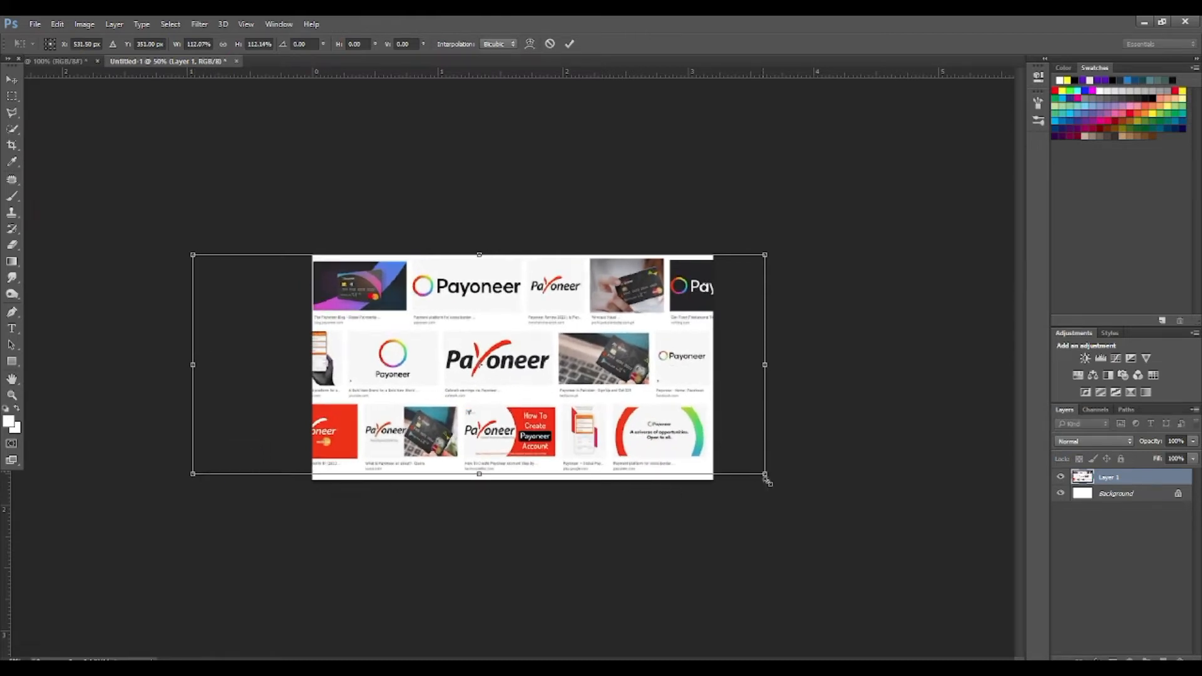
{"action": "left_click_drag", "start_coordinate": [764, 475], "coordinate": [785, 505]}
{"action": "key", "text": "Return"}
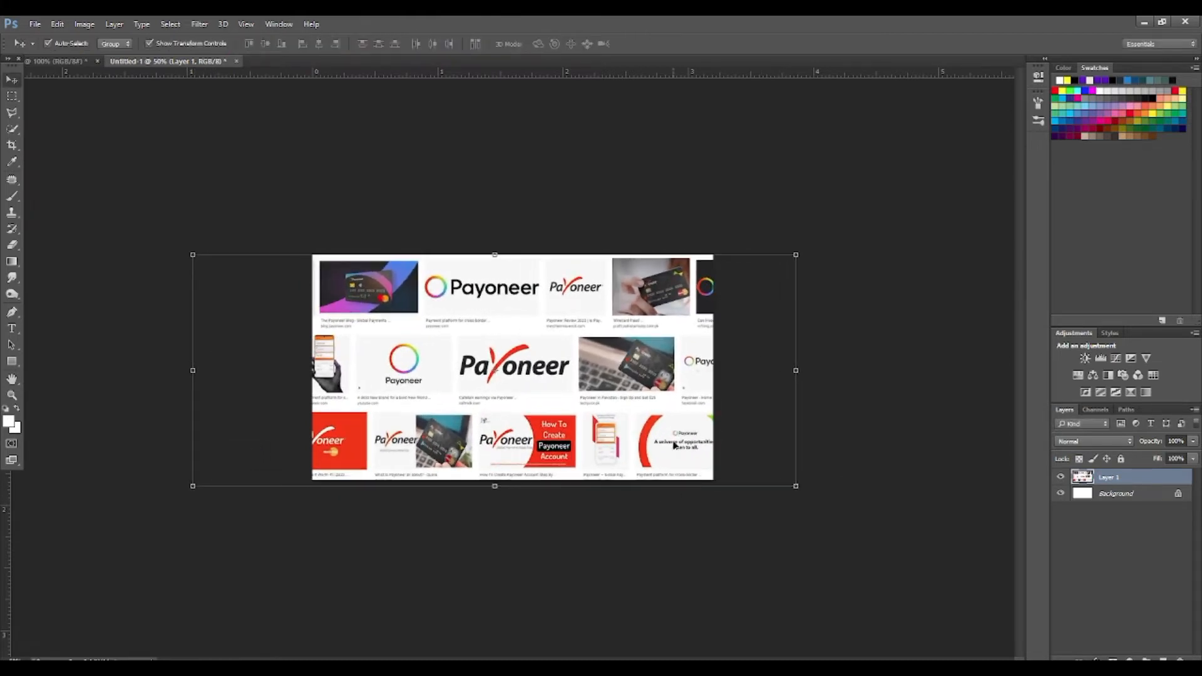
{"action": "left_click_drag", "start_coordinate": [673, 445], "coordinate": [672, 444]}
{"action": "key", "text": "ctrl+plus"}
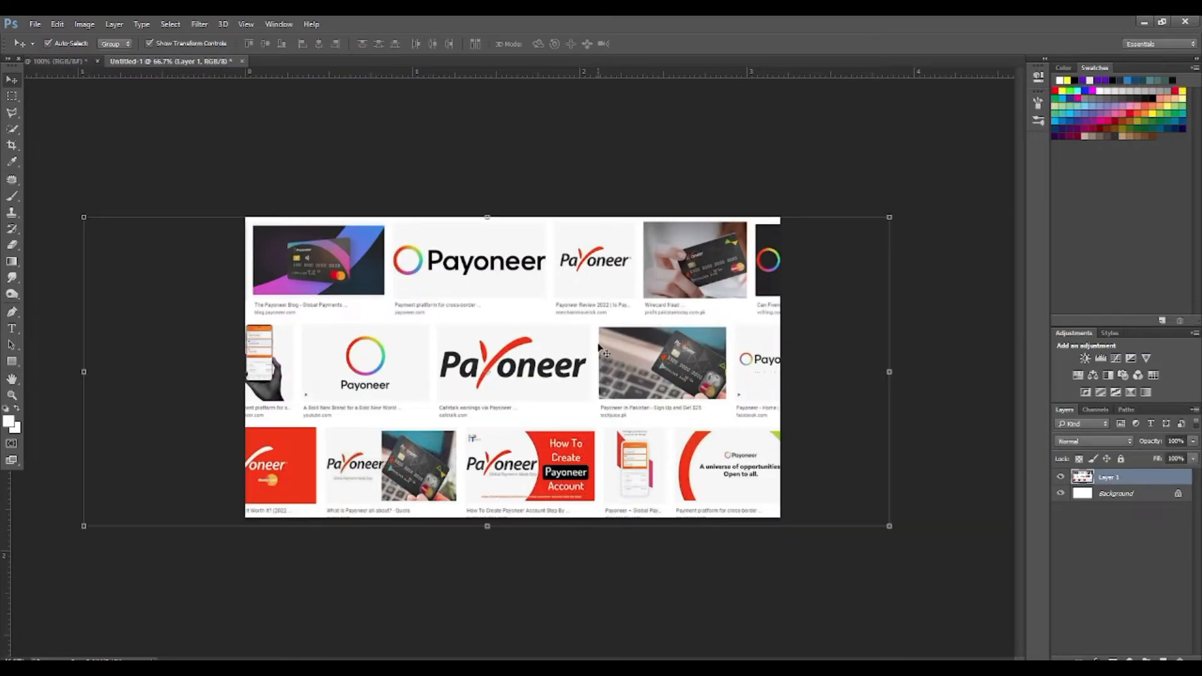
{"action": "key", "text": "ctrl+plus"}
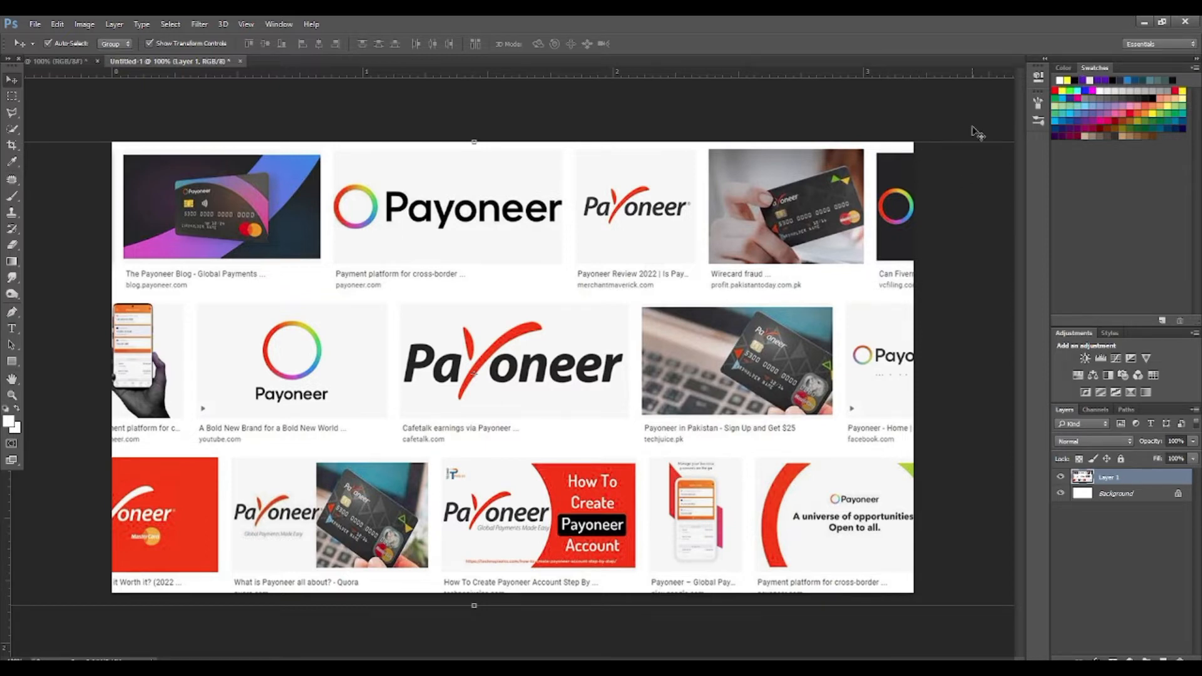
{"action": "key", "text": "ctrl+minus"}
{"action": "left_click", "coordinate": [338, 174]}
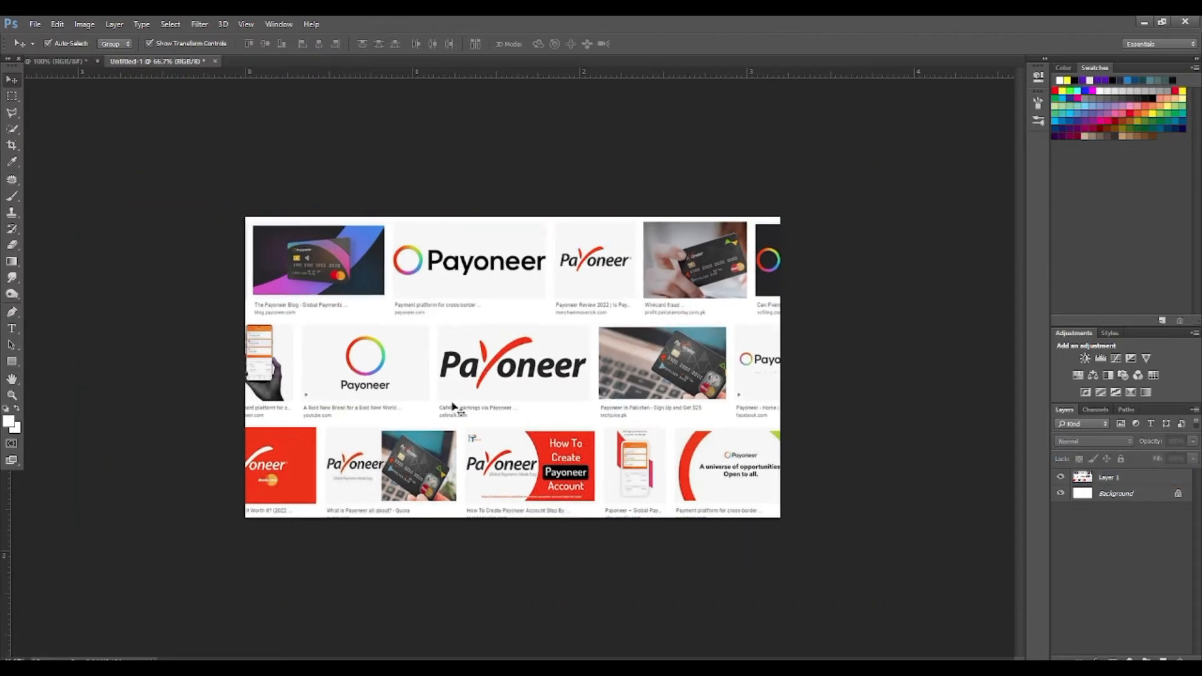
- Create a second document of 1280 x 720 pixels at 400 pixels/inch and fill it with black
{"action": "left_click", "coordinate": [35, 25]}
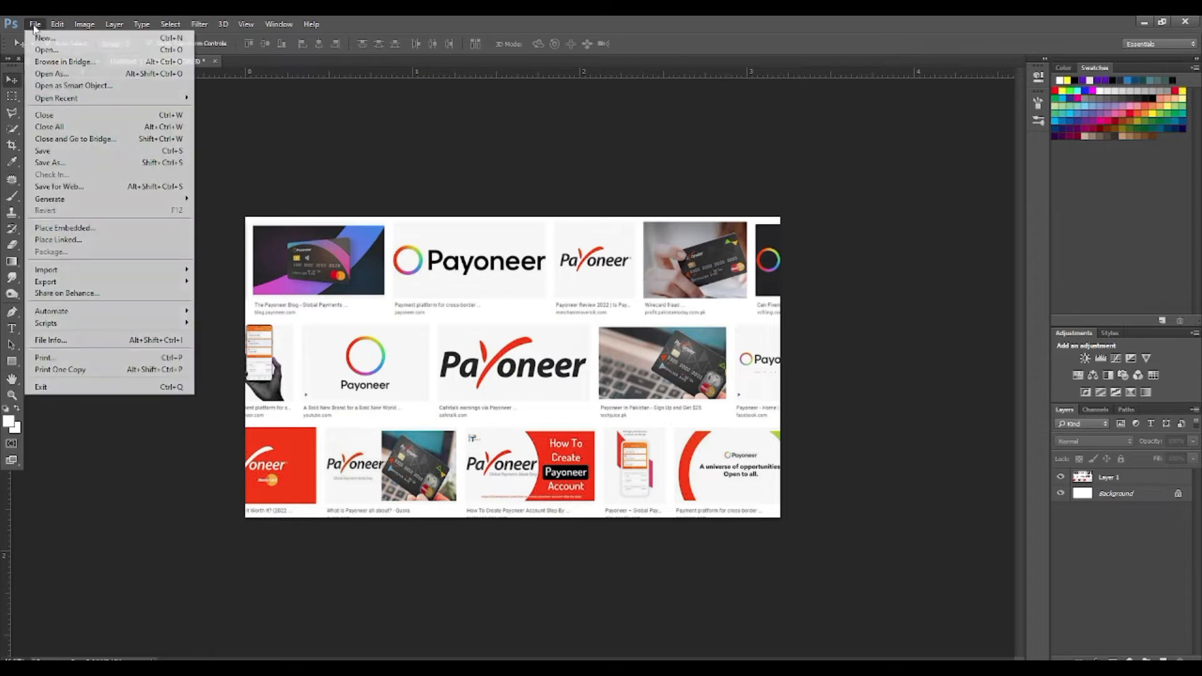
{"action": "left_click", "coordinate": [45, 38]}
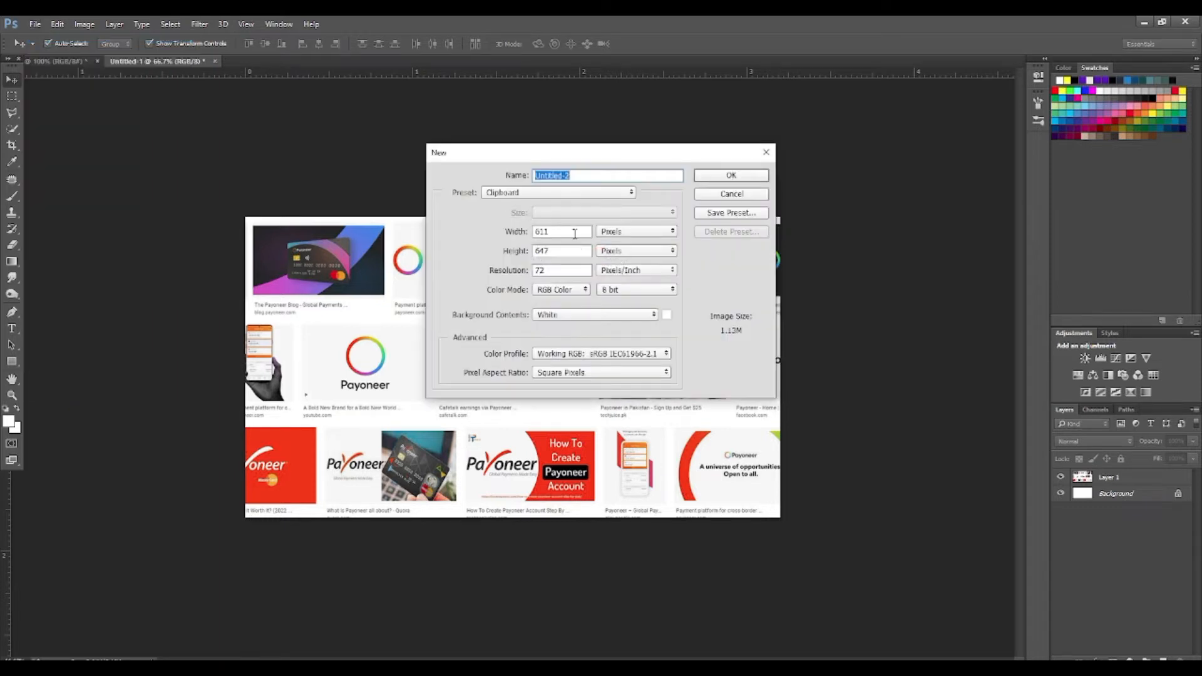
{"action": "double_click", "coordinate": [575, 233]}
{"action": "type", "text": "1280"}
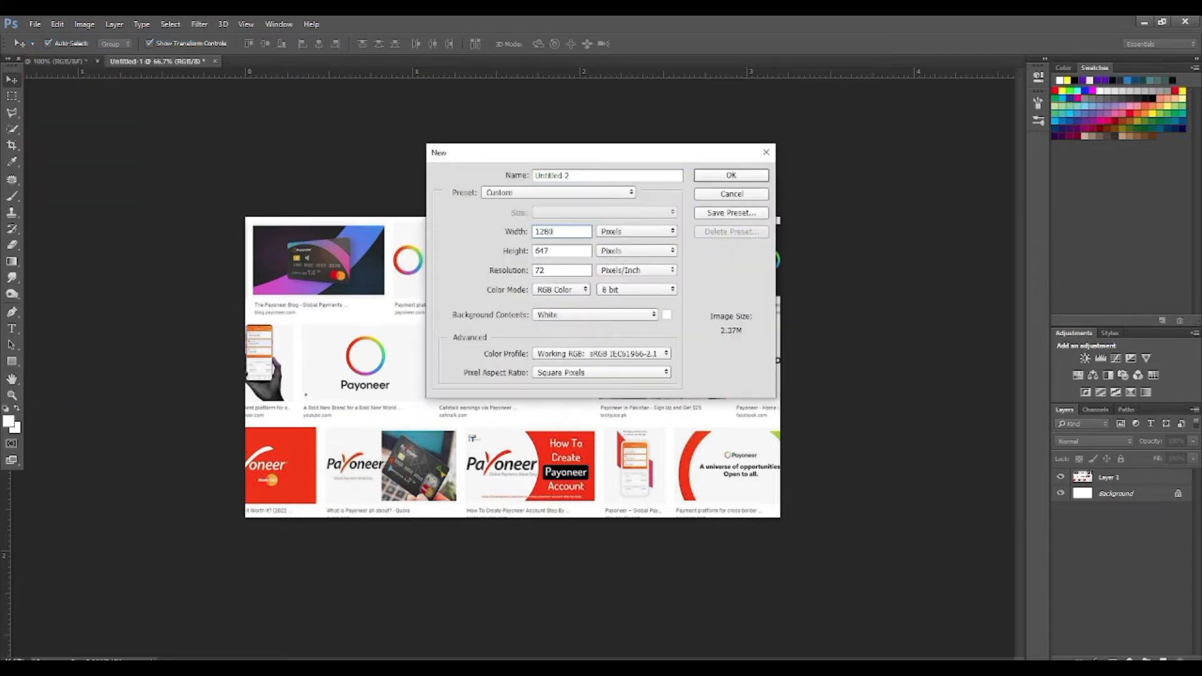
{"action": "double_click", "coordinate": [576, 252]}
{"action": "type", "text": "720"}
{"action": "key", "text": "Tab"}
{"action": "type", "text": "400"}
{"action": "key", "text": "Return"}
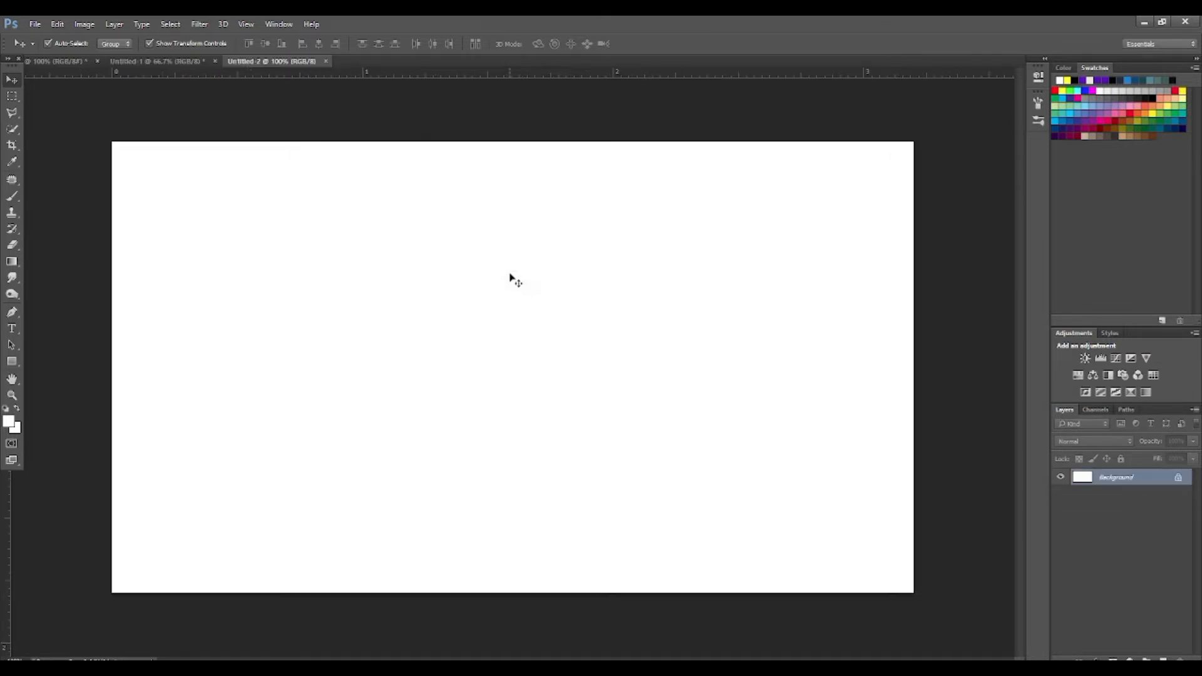
{"action": "left_click", "coordinate": [1078, 80]}
{"action": "key", "text": "alt+BackSpace"}
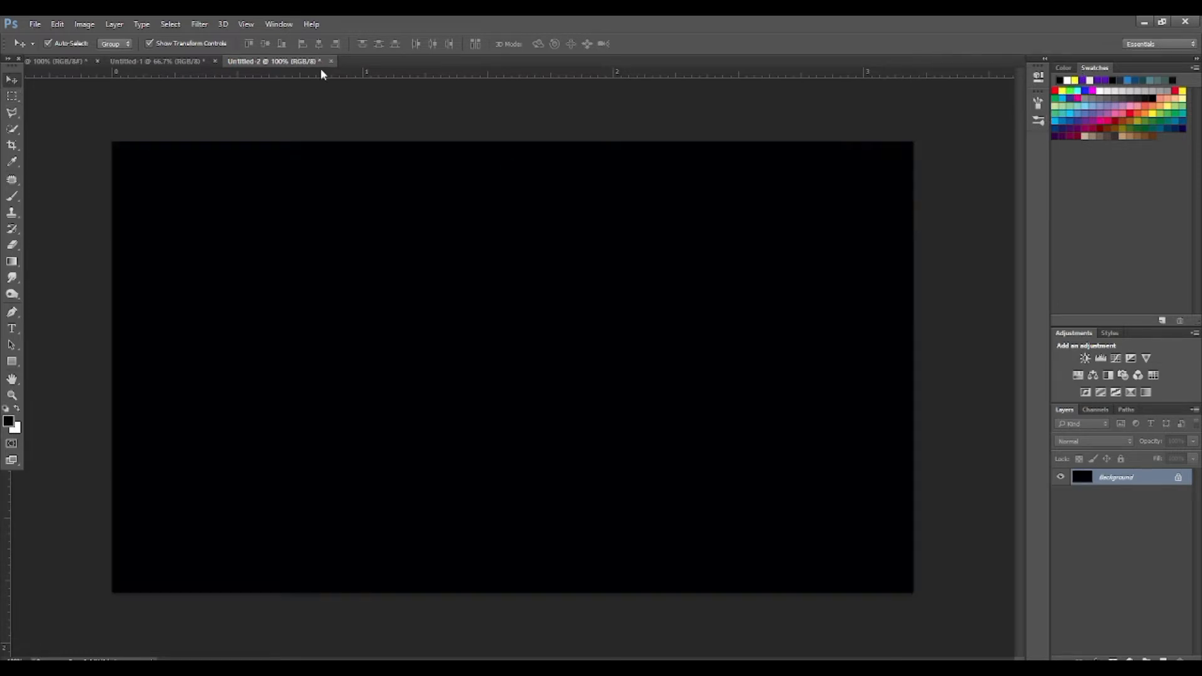
- Copy the black fill over the collage as a layer aligned to the canvas, closing its source document without saving
{"action": "left_click_drag", "start_coordinate": [289, 60], "coordinate": [593, 394]}
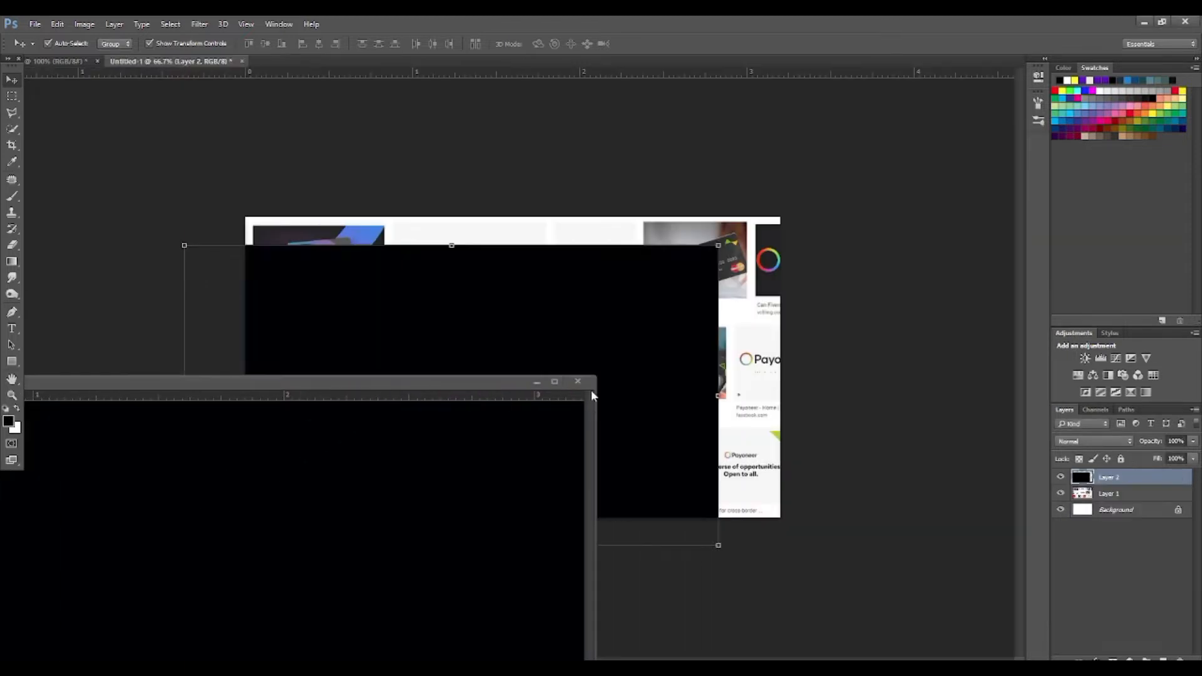
{"action": "left_click", "coordinate": [578, 382]}
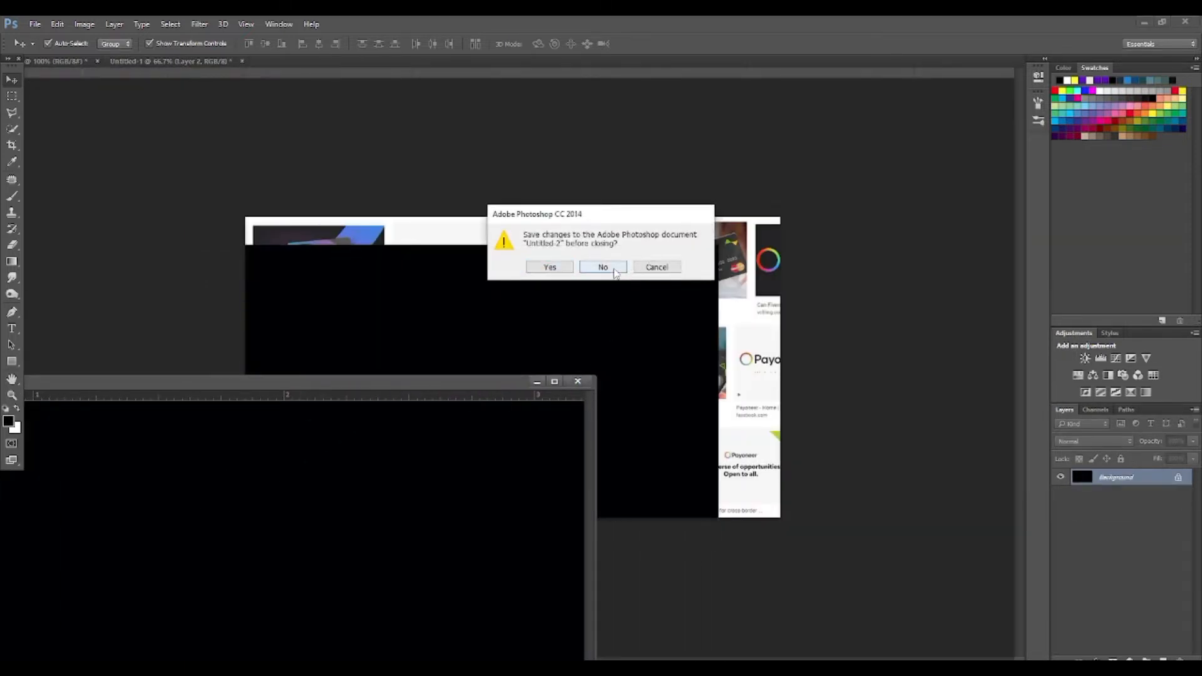
{"action": "left_click", "coordinate": [605, 267]}
{"action": "left_click_drag", "start_coordinate": [590, 375], "coordinate": [654, 345]}
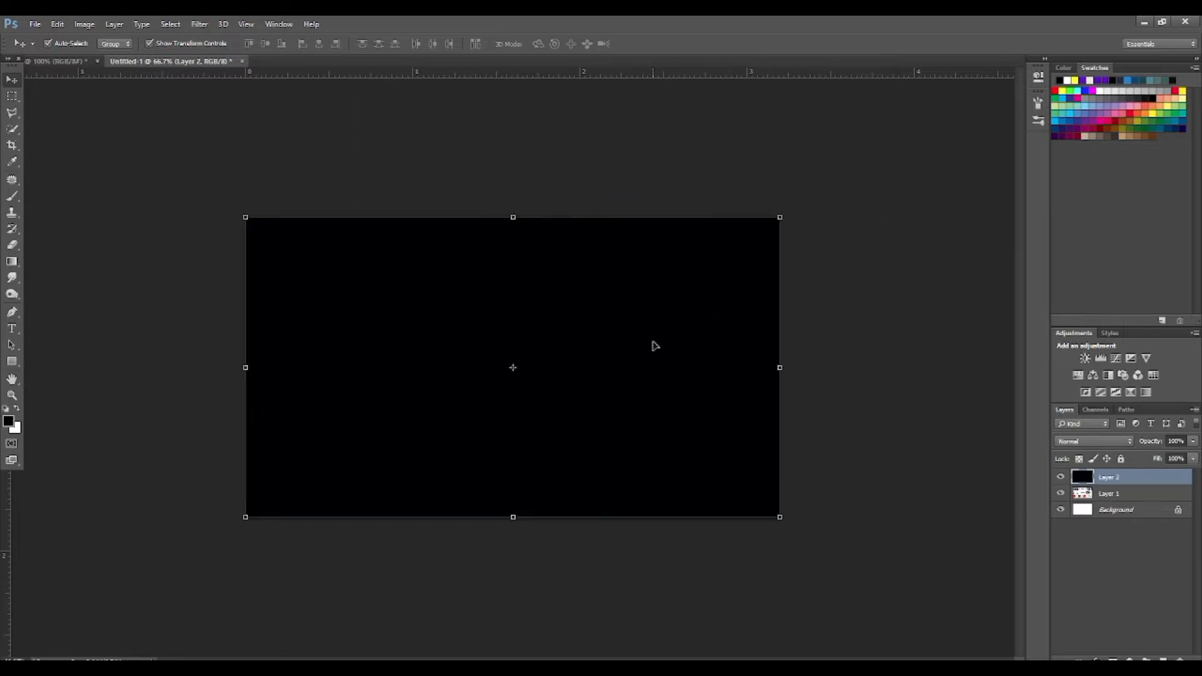
- Set the black layer's opacity to 50% and scale it to about 106% so it extends past the canvas edges
{"action": "key", "text": "5"}
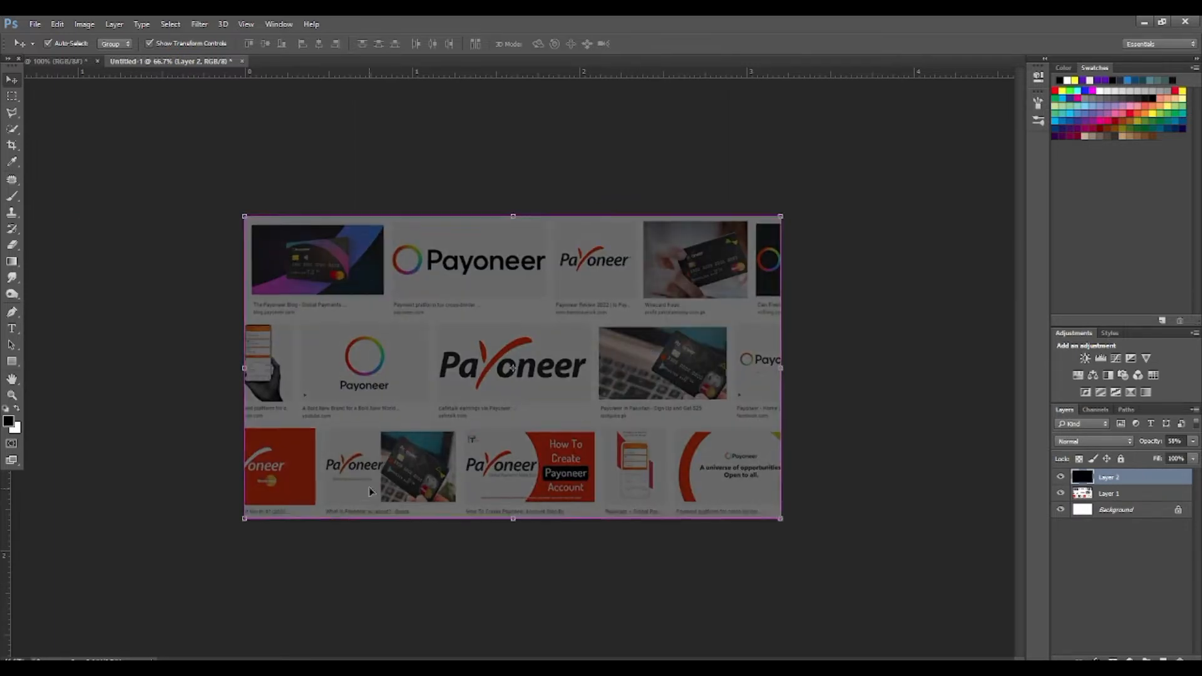
{"action": "key", "text": "ctrl+plus"}
{"action": "left_click_drag", "start_coordinate": [91, 611], "coordinate": [87, 611]}
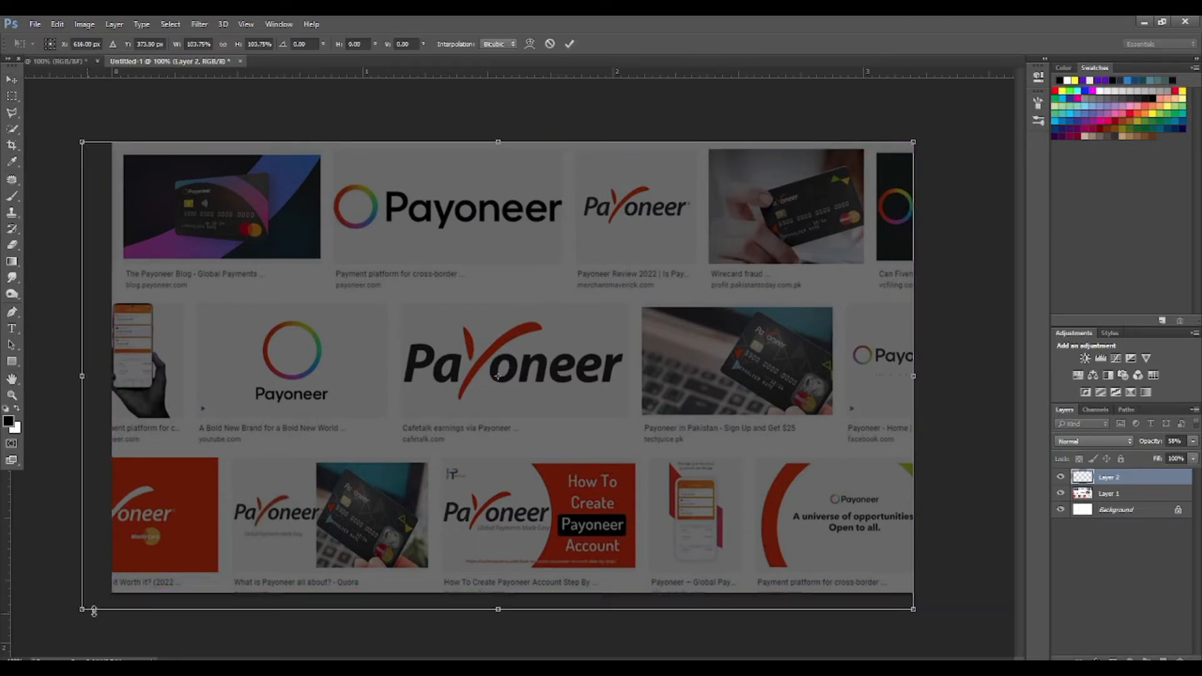
{"action": "left_click_drag", "start_coordinate": [909, 138], "coordinate": [930, 123]}
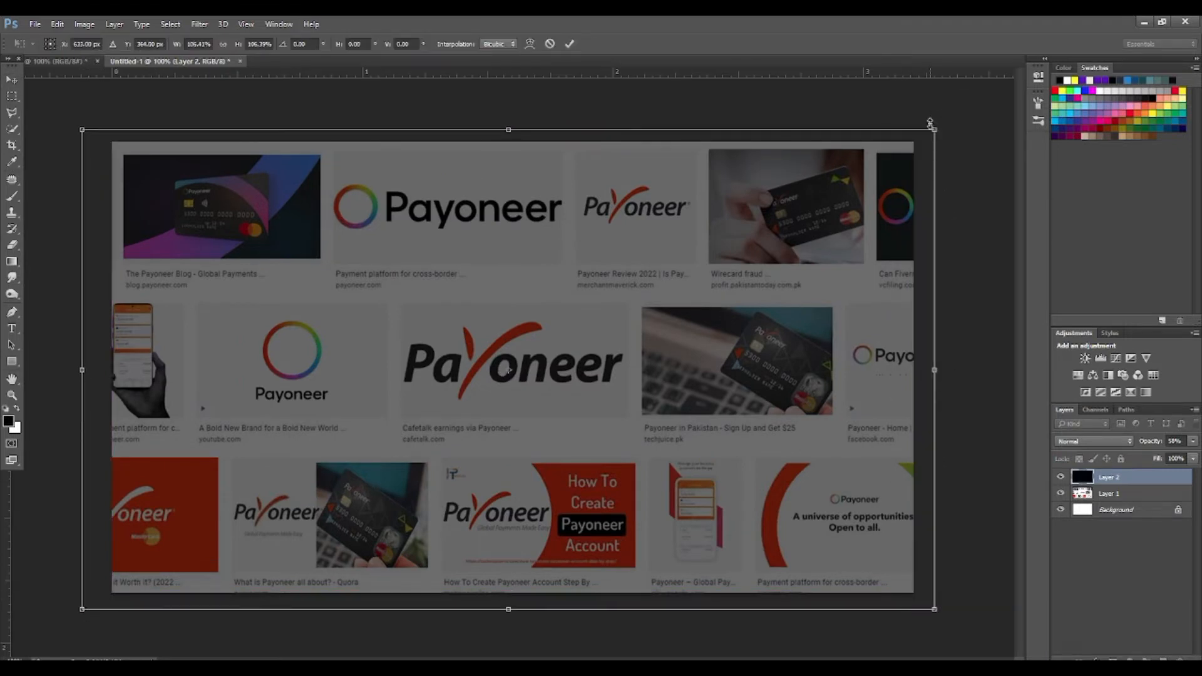
{"action": "key", "text": "Return"}
{"action": "key", "text": "ctrl+minus"}
{"action": "left_click", "coordinate": [896, 292]}
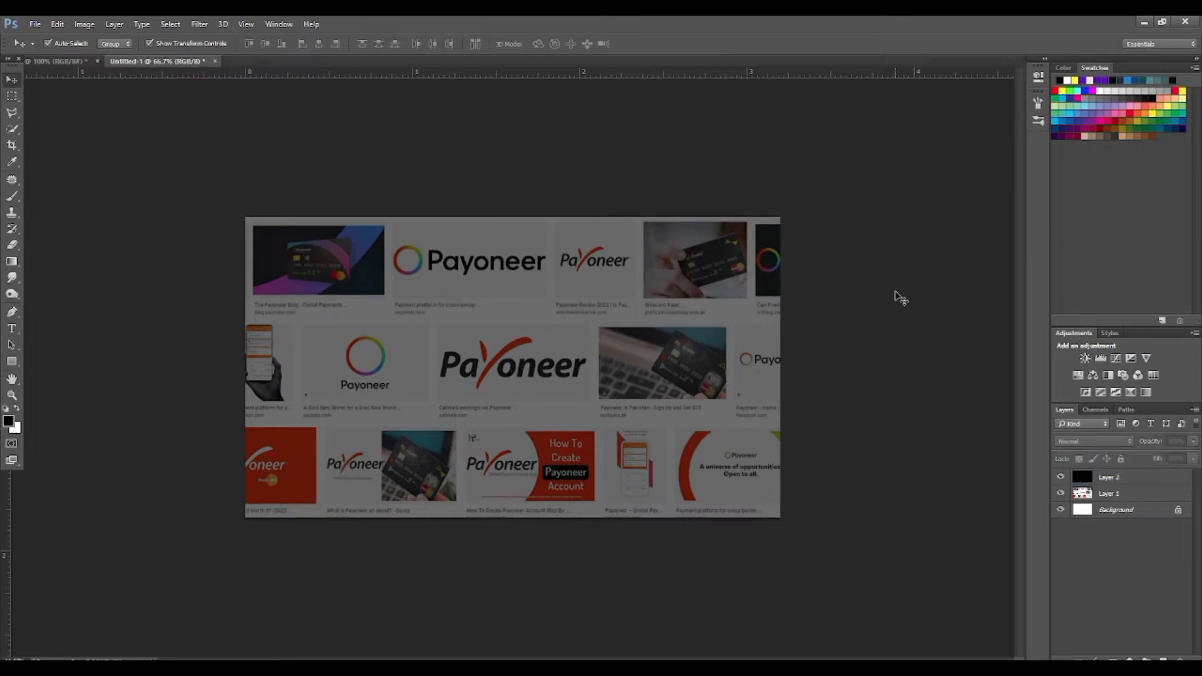
{"action": "left_click", "coordinate": [600, 388]}
{"action": "left_click", "coordinate": [881, 283]}
{"action": "left_click", "coordinate": [305, 241]}
- Copy the man's portrait cut-out onto the right side of the collage as a new layer and minimize its source window
{"action": "left_click_drag", "start_coordinate": [63, 61], "coordinate": [277, 107]}
{"action": "left_click_drag", "start_coordinate": [272, 179], "coordinate": [191, 270]}
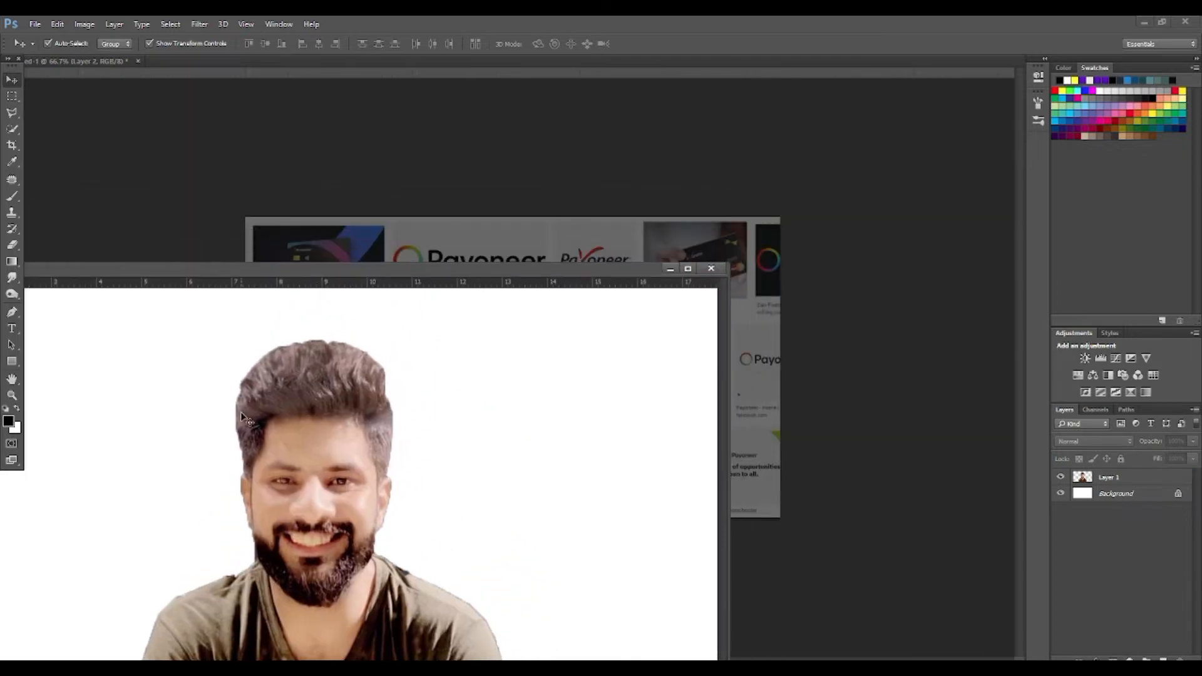
{"action": "left_click_drag", "start_coordinate": [280, 410], "coordinate": [641, 272]}
{"action": "left_click", "coordinate": [667, 269]}
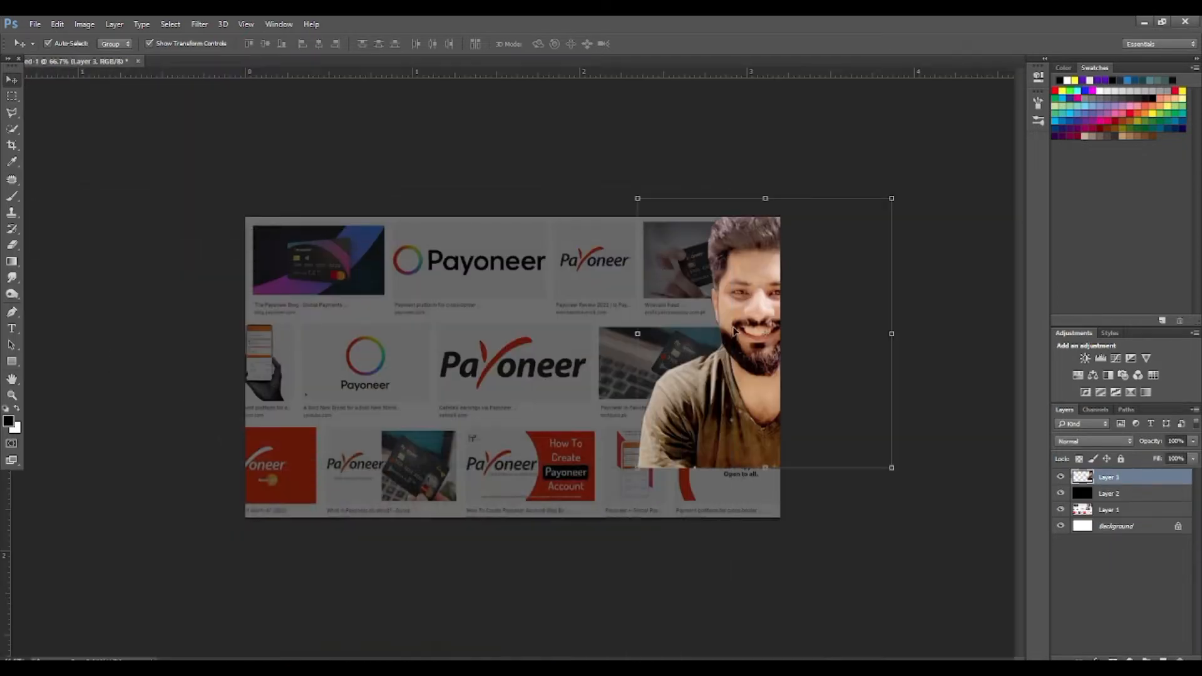
- Move the portrait cut-out down into the lower-right corner of the canvas and enlarge it slightly
{"action": "left_click_drag", "start_coordinate": [738, 334], "coordinate": [629, 386]}
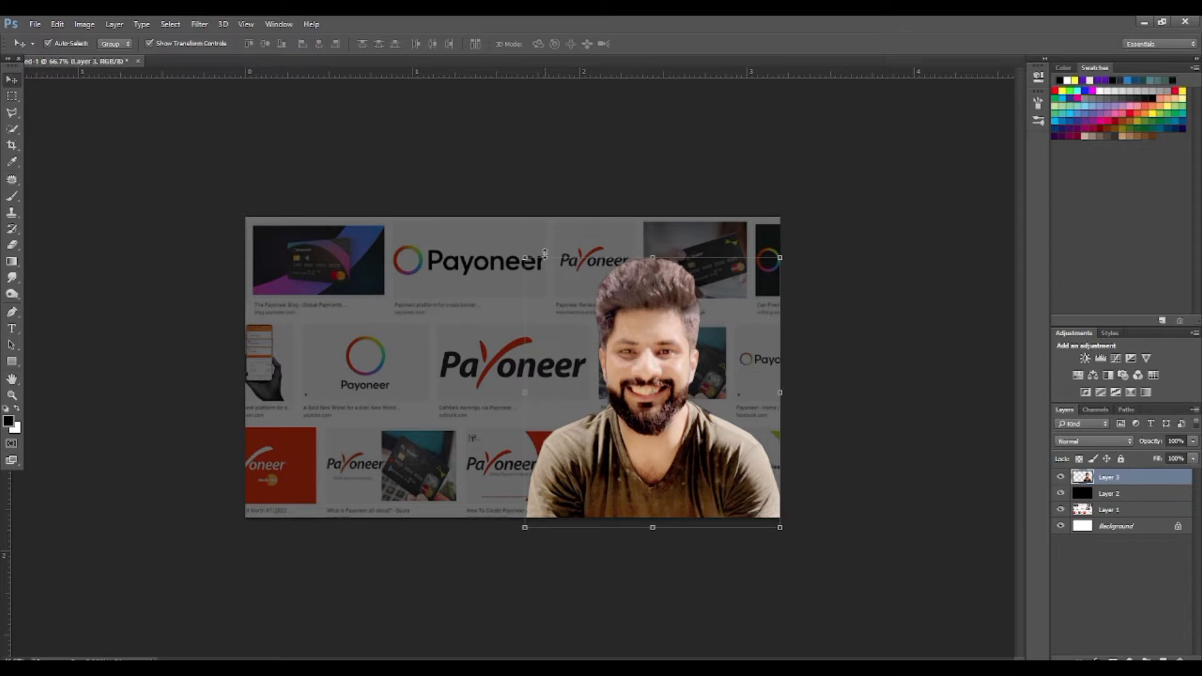
{"action": "left_click_drag", "start_coordinate": [524, 257], "coordinate": [518, 250]}
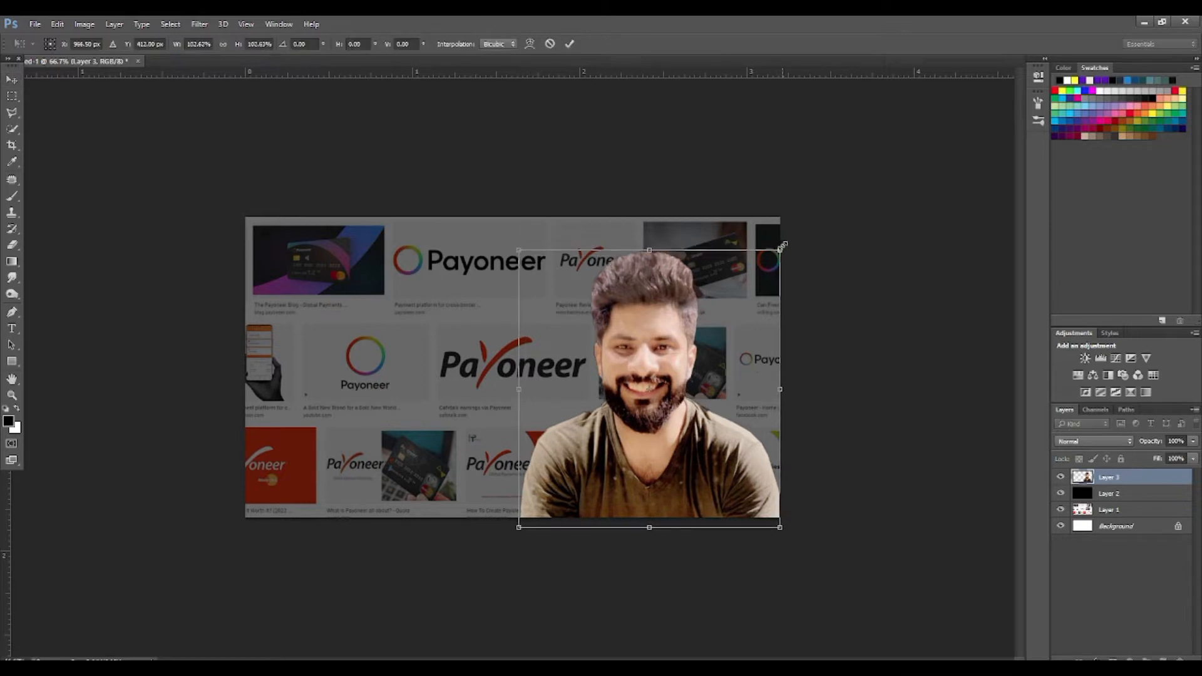
{"action": "left_click_drag", "start_coordinate": [780, 247], "coordinate": [786, 242]}
{"action": "key", "text": "Return"}
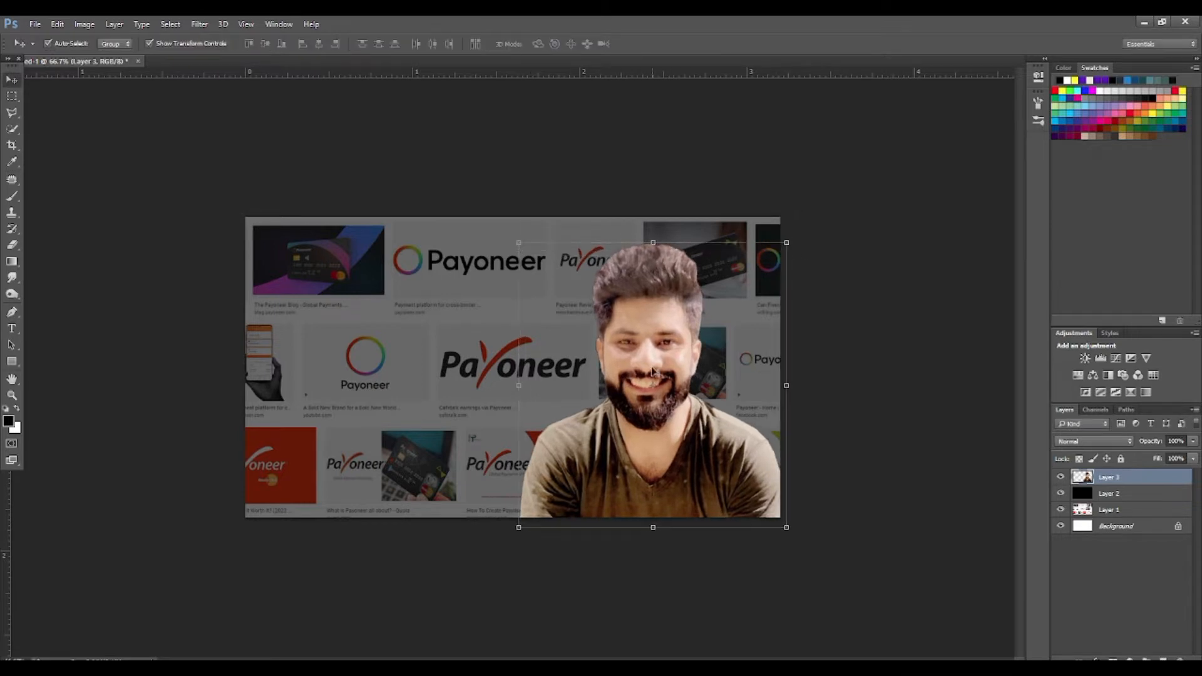
- Open the portrait layer's style settings and try Stroke, Inner Shadow, Inner Glow and Color Overlay in turn
{"action": "double_click", "coordinate": [1150, 480]}
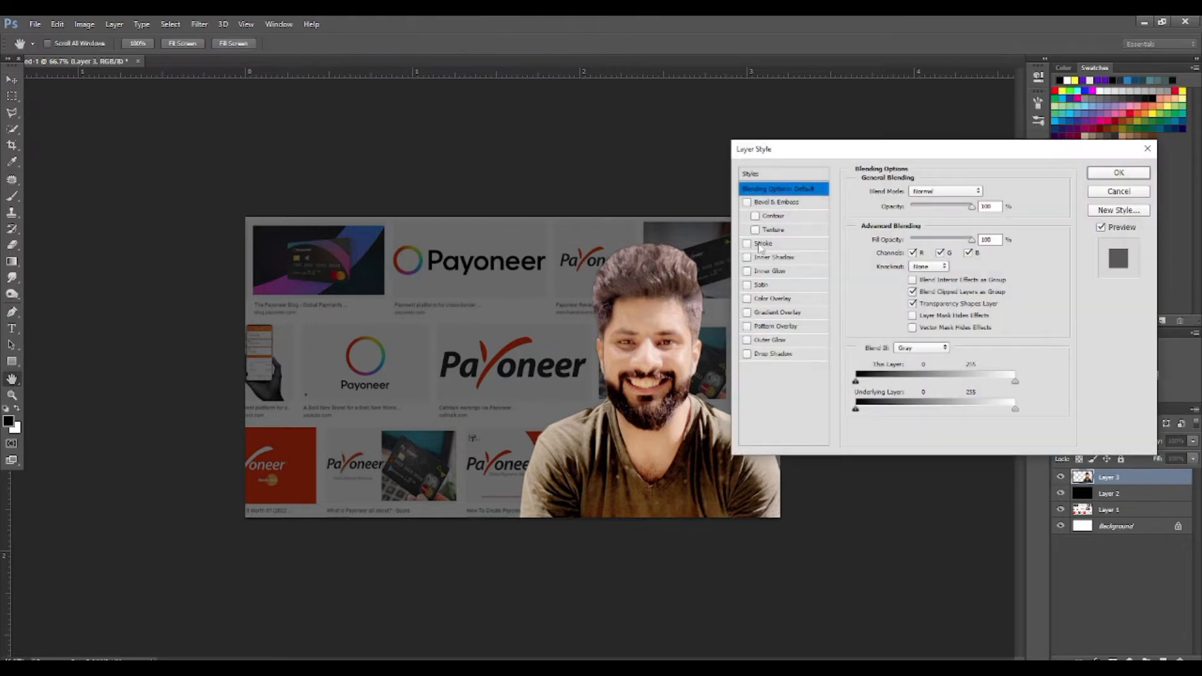
{"action": "left_click", "coordinate": [748, 245]}
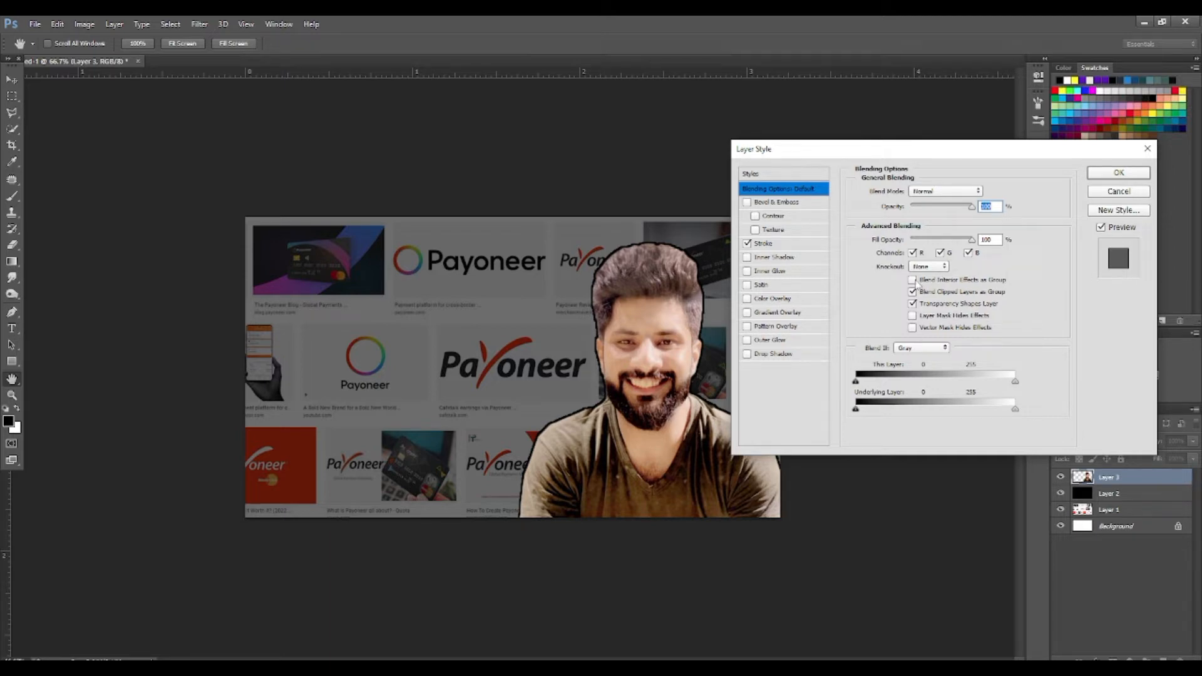
{"action": "left_click", "coordinate": [915, 283]}
{"action": "left_click", "coordinate": [918, 348]}
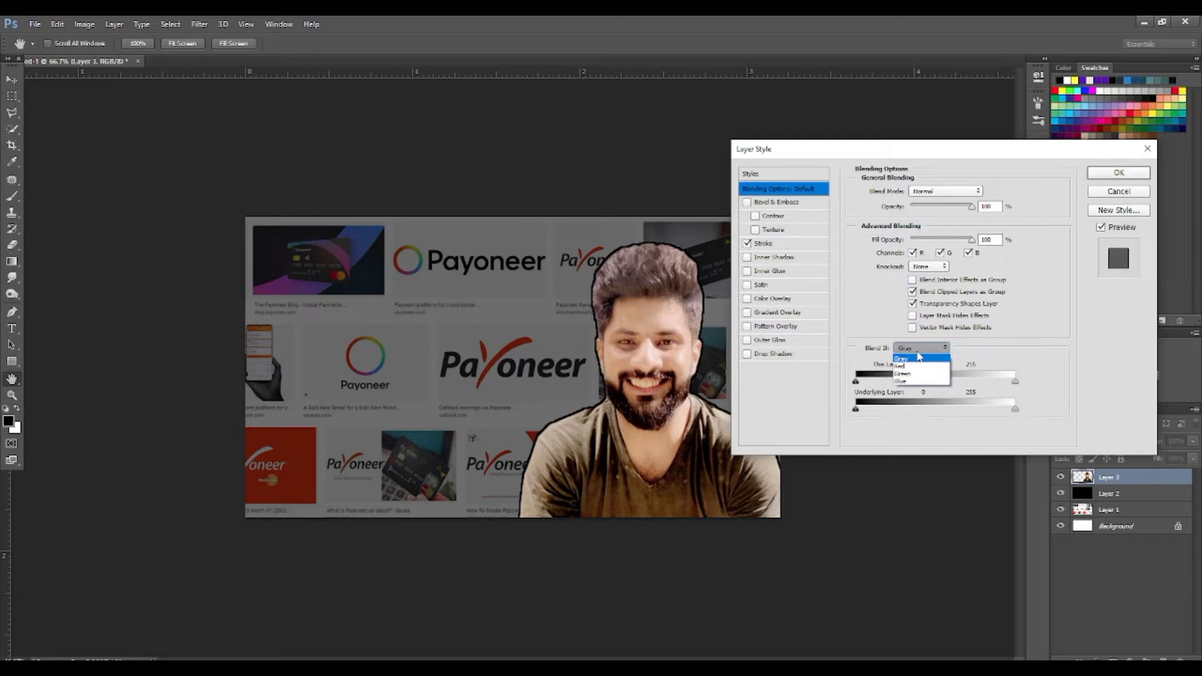
{"action": "left_click", "coordinate": [918, 358]}
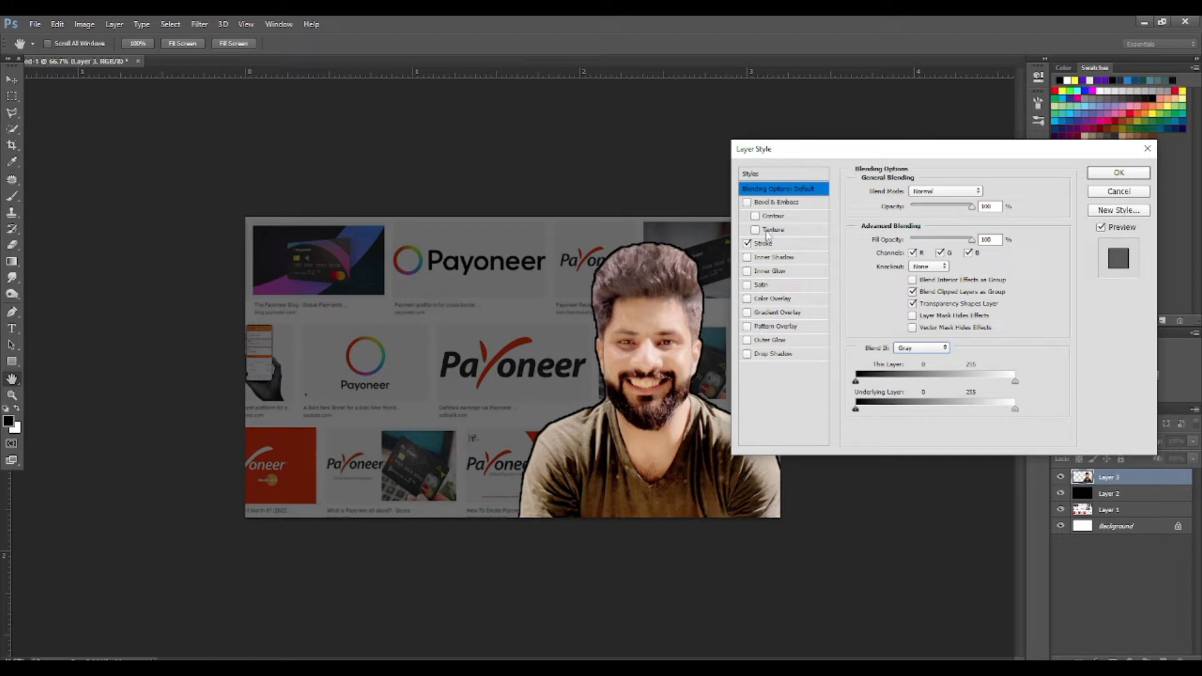
{"action": "left_click", "coordinate": [747, 243]}
{"action": "left_click", "coordinate": [747, 257]}
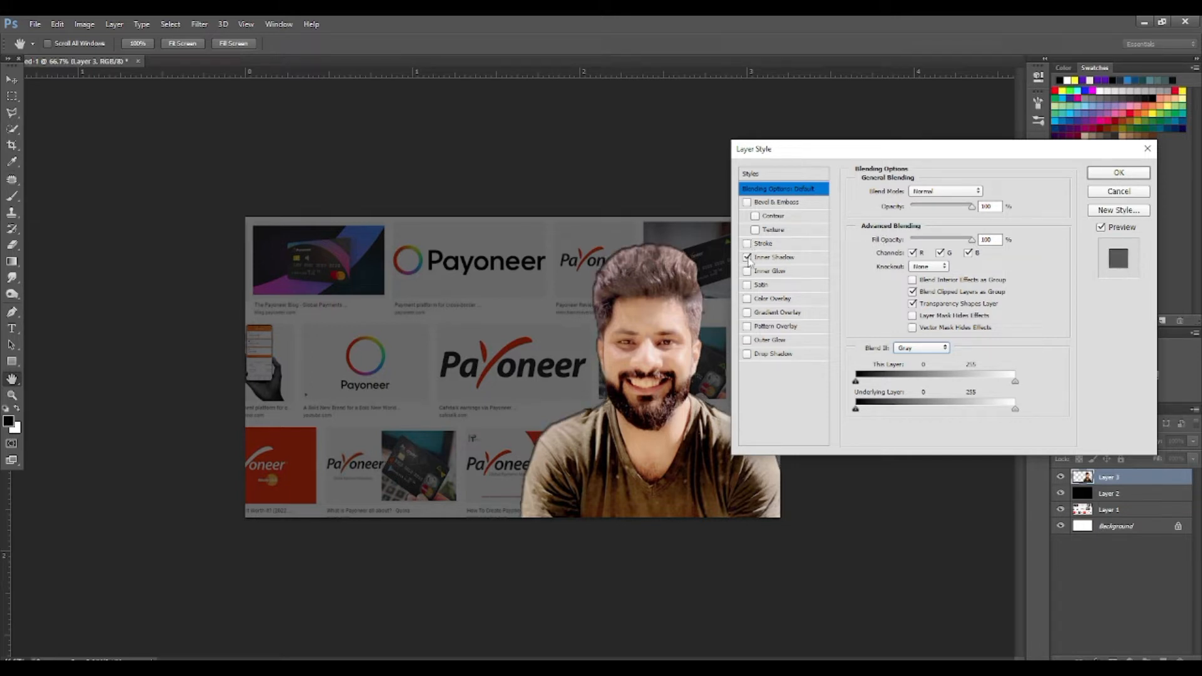
{"action": "left_click", "coordinate": [748, 258]}
{"action": "left_click", "coordinate": [747, 271]}
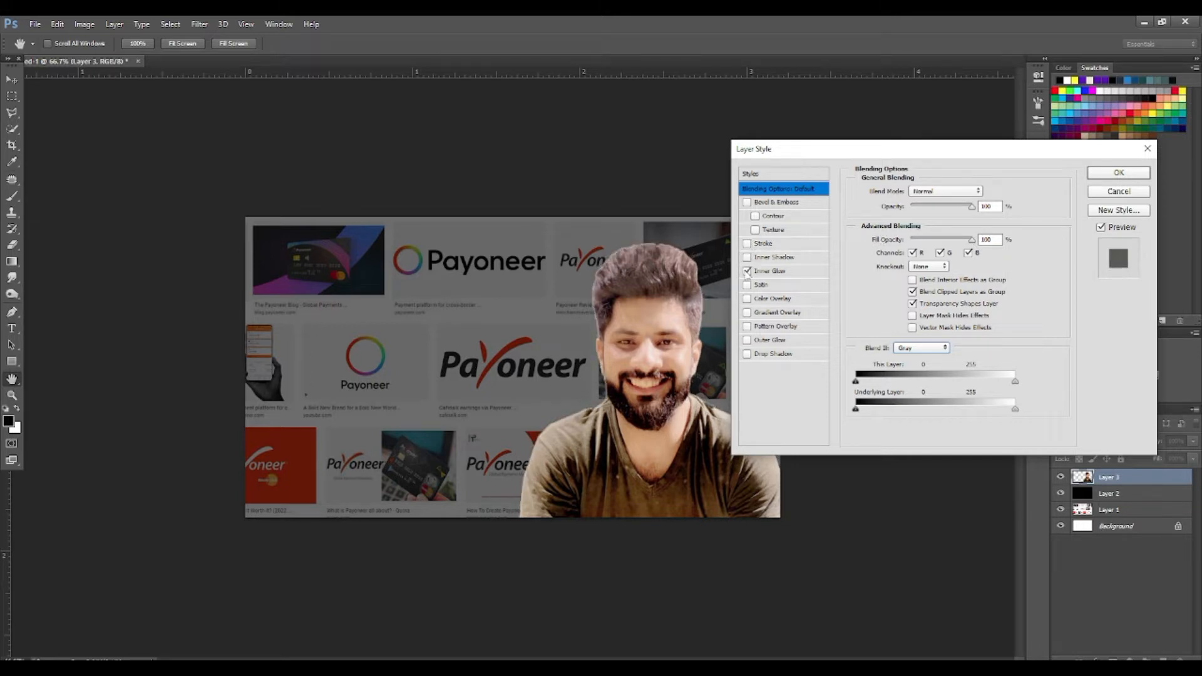
{"action": "left_click", "coordinate": [747, 271]}
{"action": "left_click", "coordinate": [746, 298]}
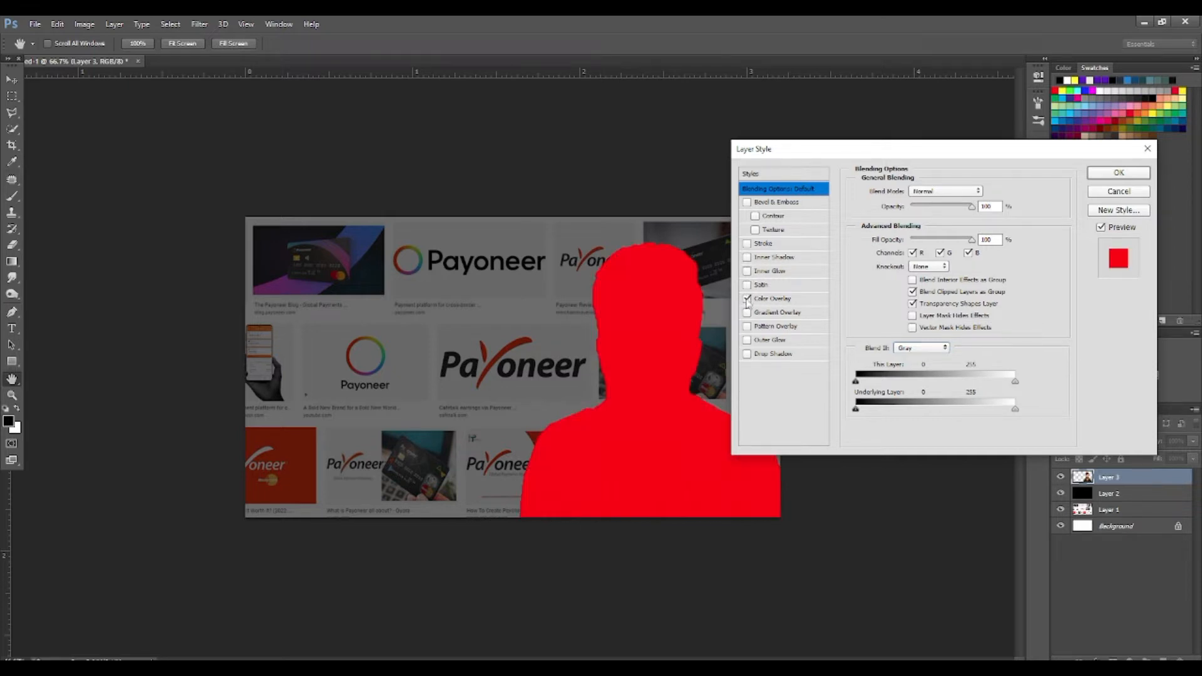
{"action": "left_click", "coordinate": [747, 299]}
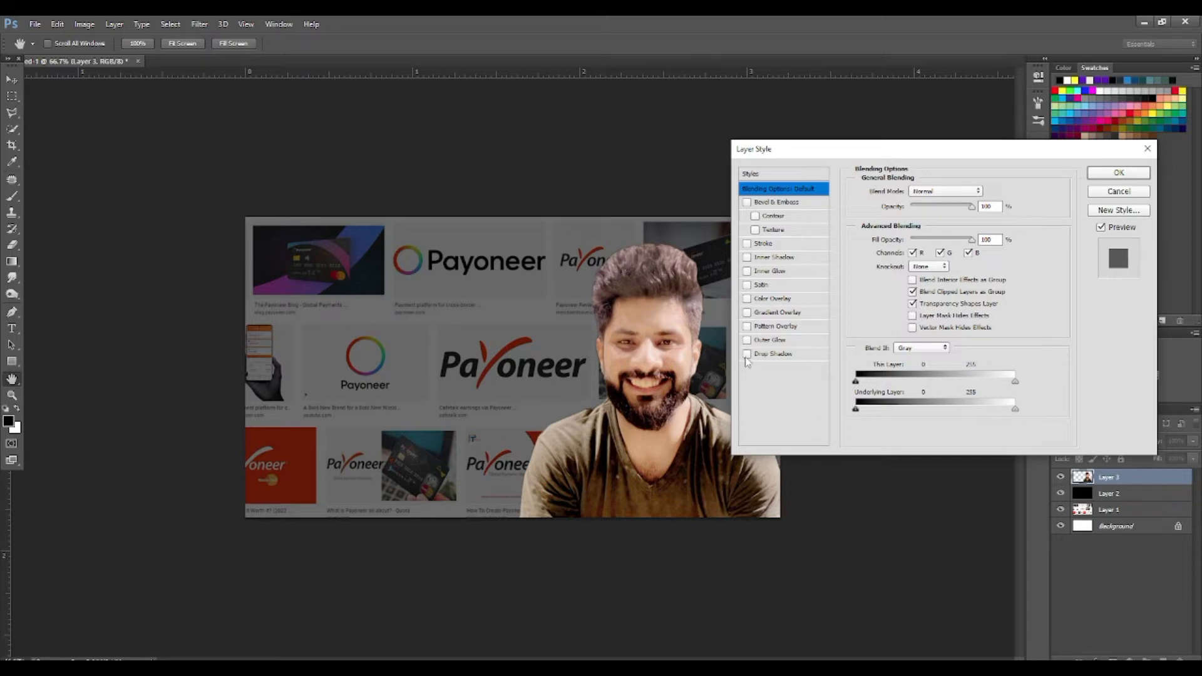
- Try a drop shadow coloured near-white (#fdfcfc) on the portrait layer
{"action": "left_click", "coordinate": [769, 355]}
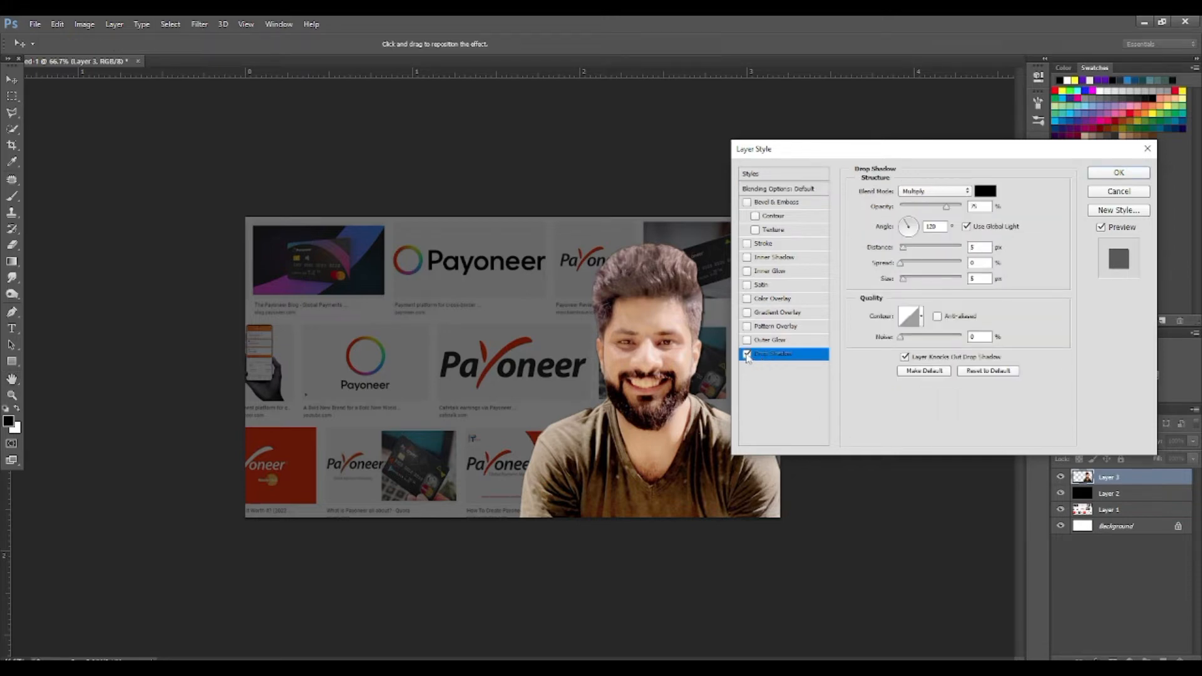
{"action": "left_click", "coordinate": [985, 191]}
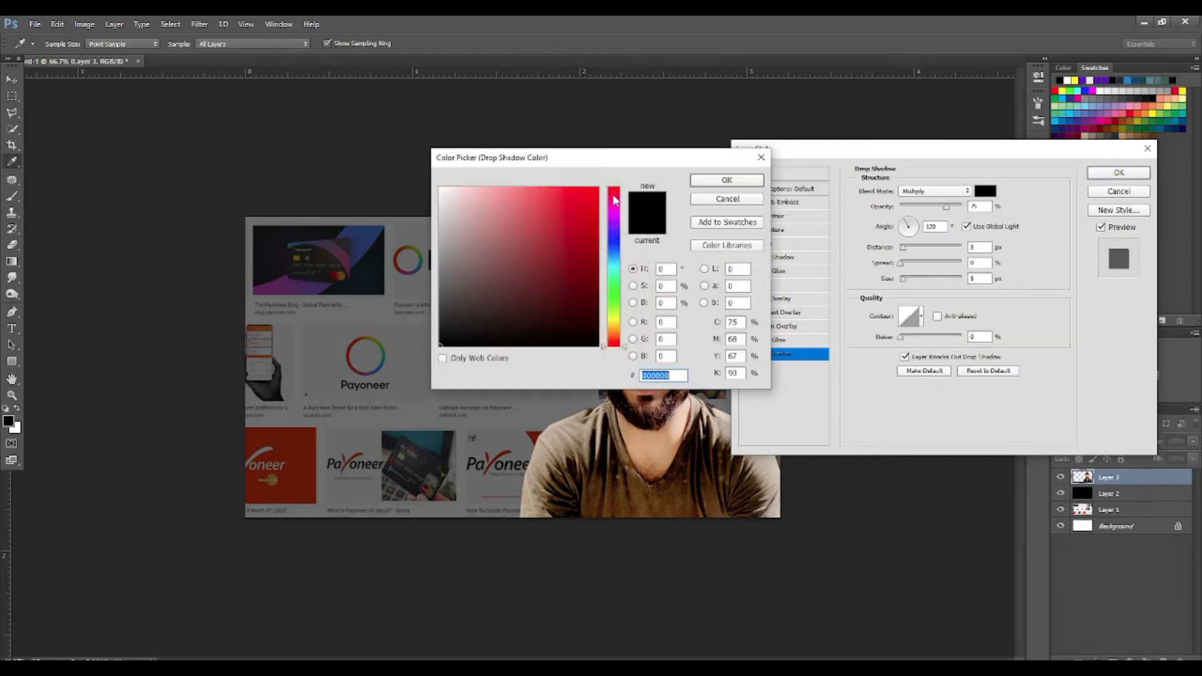
{"action": "left_click", "coordinate": [441, 188]}
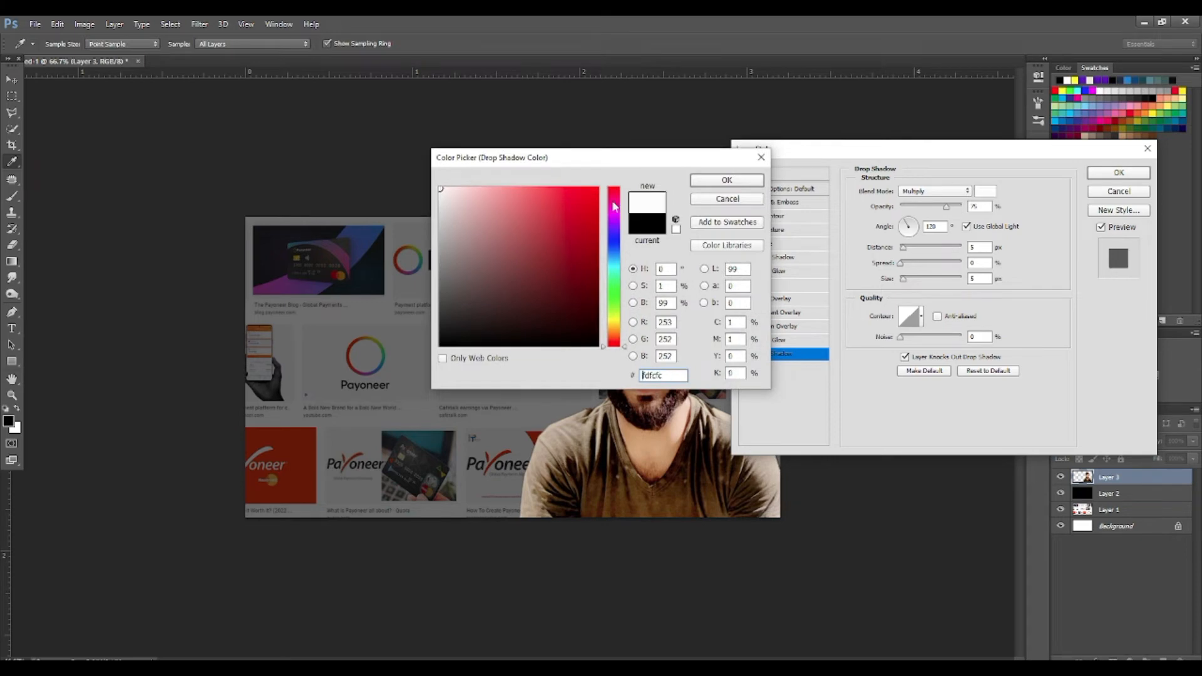
{"action": "left_click", "coordinate": [754, 184]}
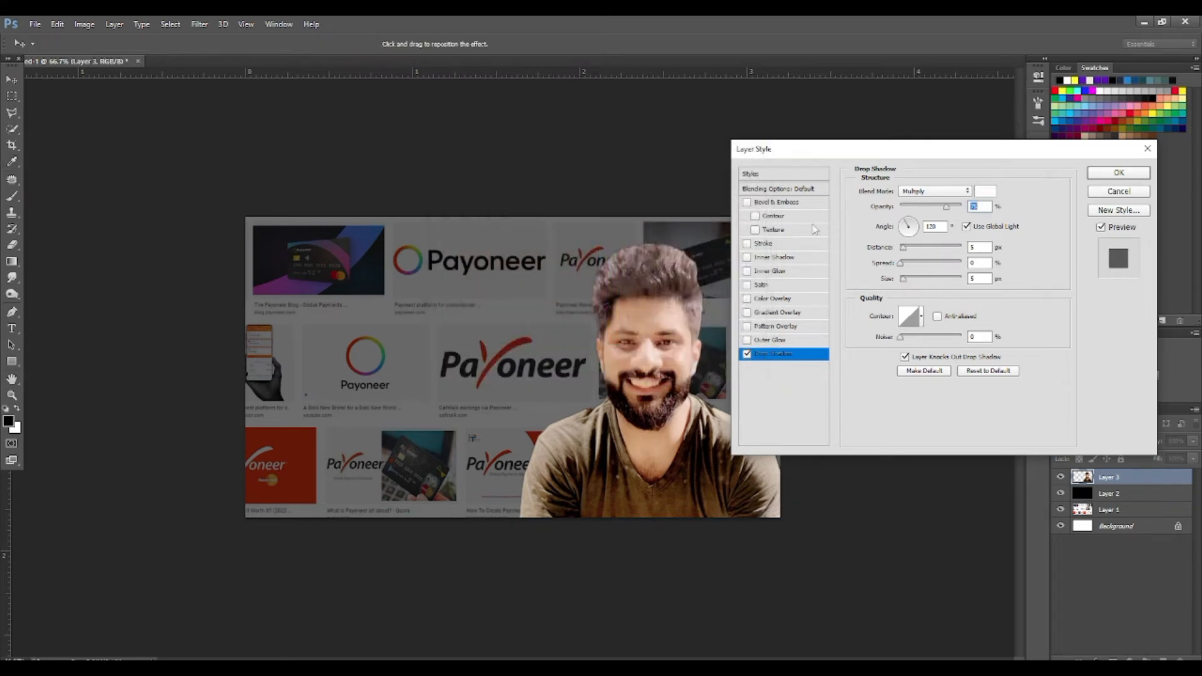
{"action": "left_click", "coordinate": [748, 354]}
- Add a white outside stroke to the portrait layer, make it slightly thicker and apply the layer style
{"action": "left_click", "coordinate": [749, 244]}
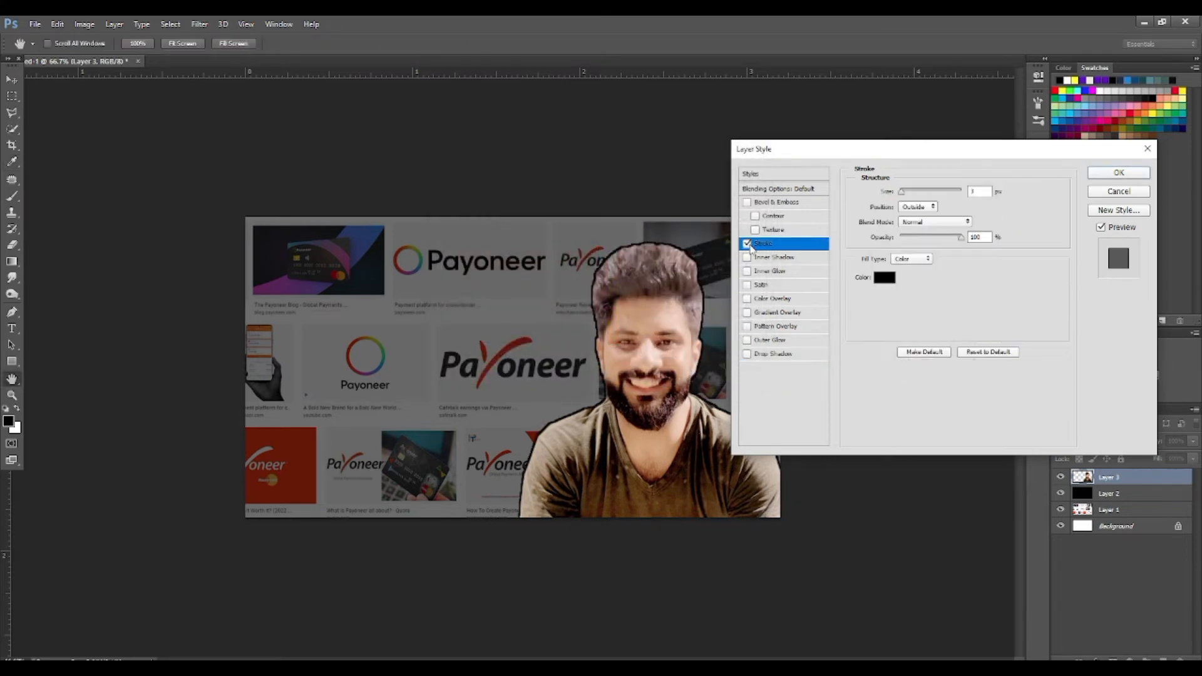
{"action": "left_click", "coordinate": [885, 278]}
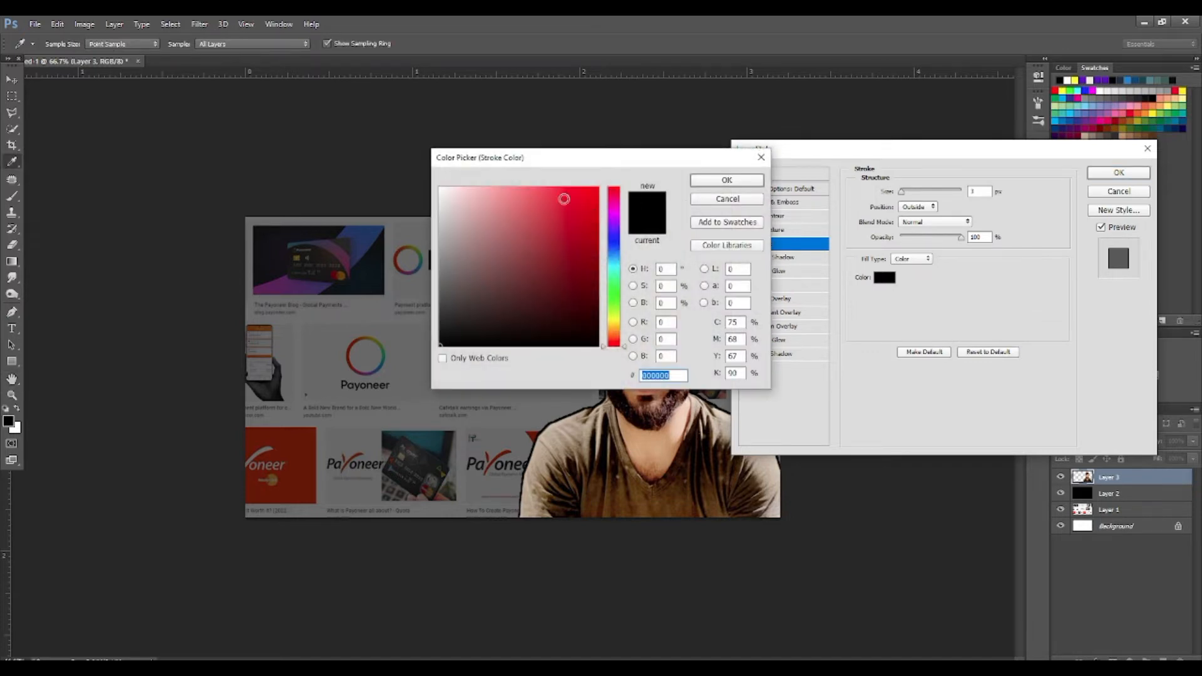
{"action": "left_click", "coordinate": [440, 189]}
{"action": "left_click", "coordinate": [726, 180]}
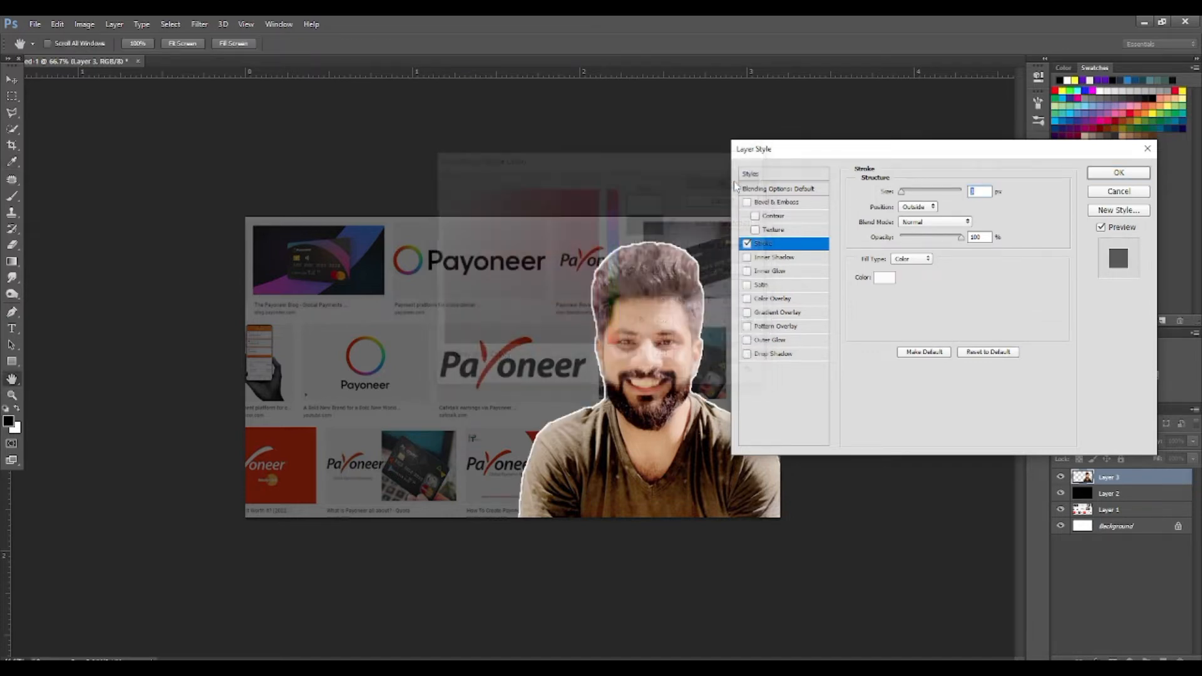
{"action": "left_click_drag", "start_coordinate": [902, 194], "coordinate": [905, 196]}
{"action": "left_click", "coordinate": [1118, 174]}
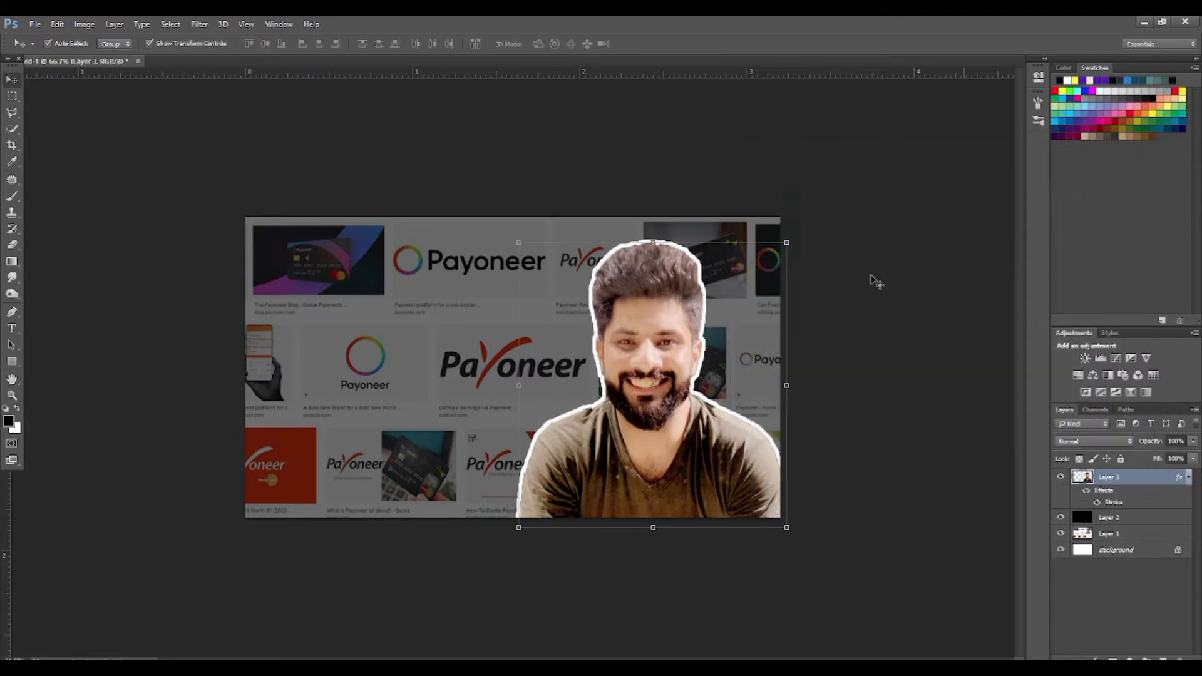
- Create another blank document of 1280 x 720 pixels with a white background
{"action": "left_click", "coordinate": [417, 299]}
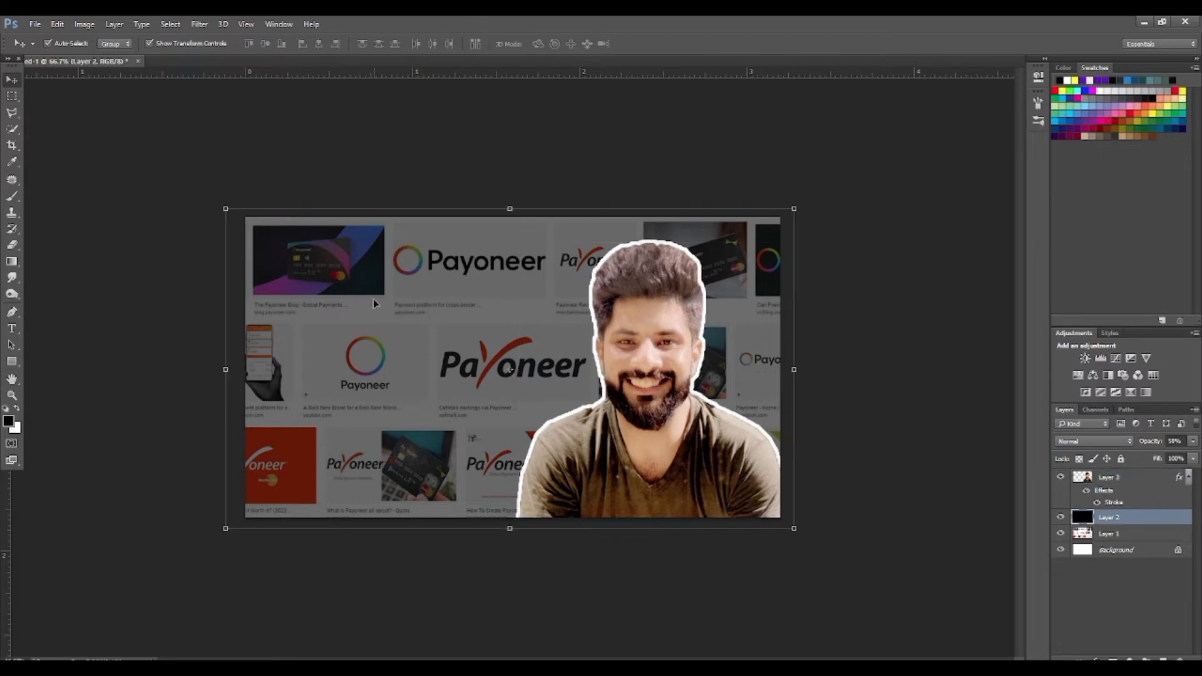
{"action": "key", "text": "ctrl+1"}
{"action": "left_click", "coordinate": [11, 96]}
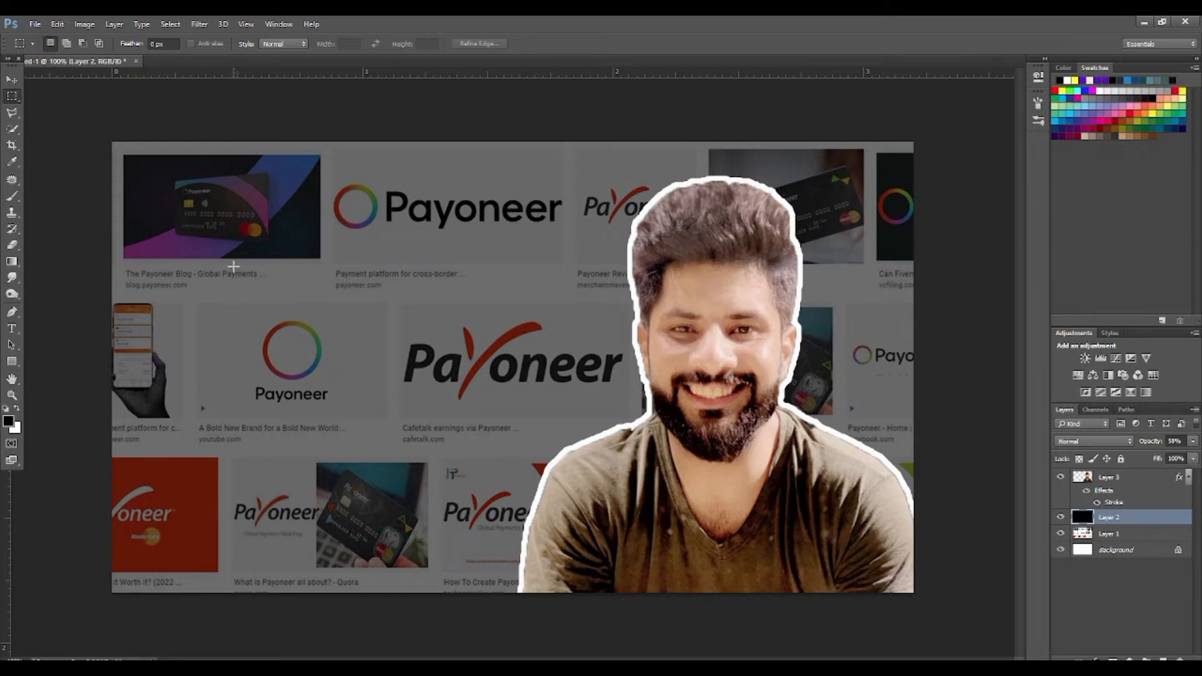
{"action": "left_click", "coordinate": [34, 23]}
{"action": "left_click", "coordinate": [37, 35]}
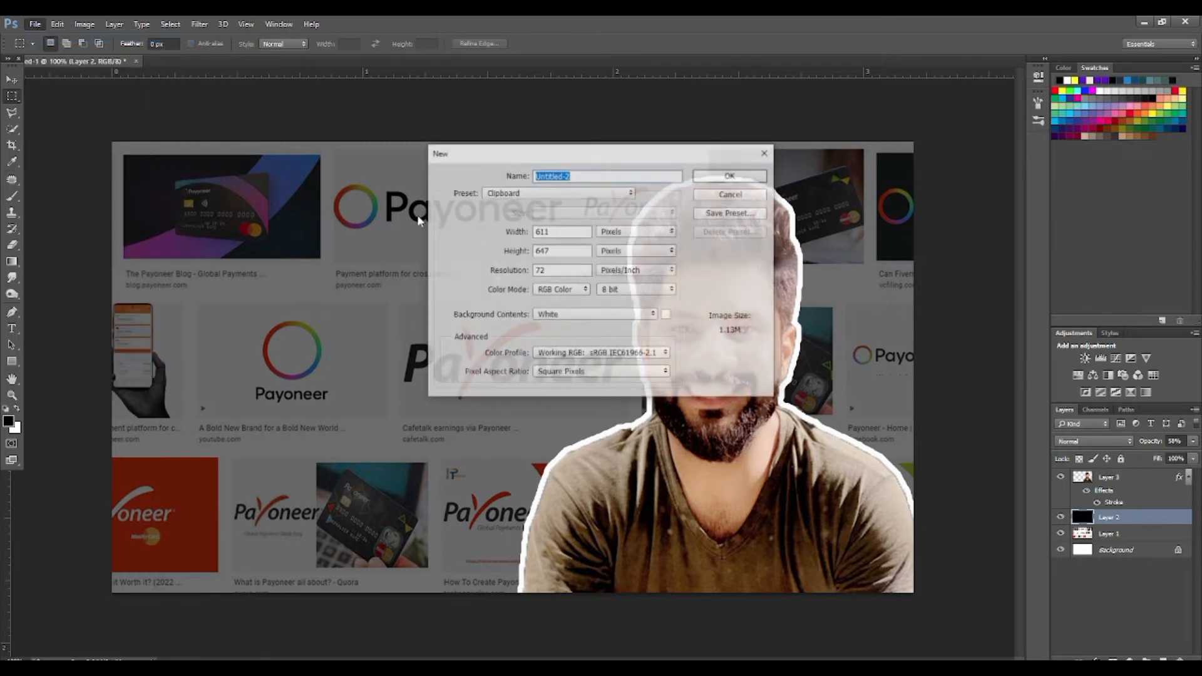
{"action": "left_click_drag", "start_coordinate": [575, 233], "coordinate": [532, 233]}
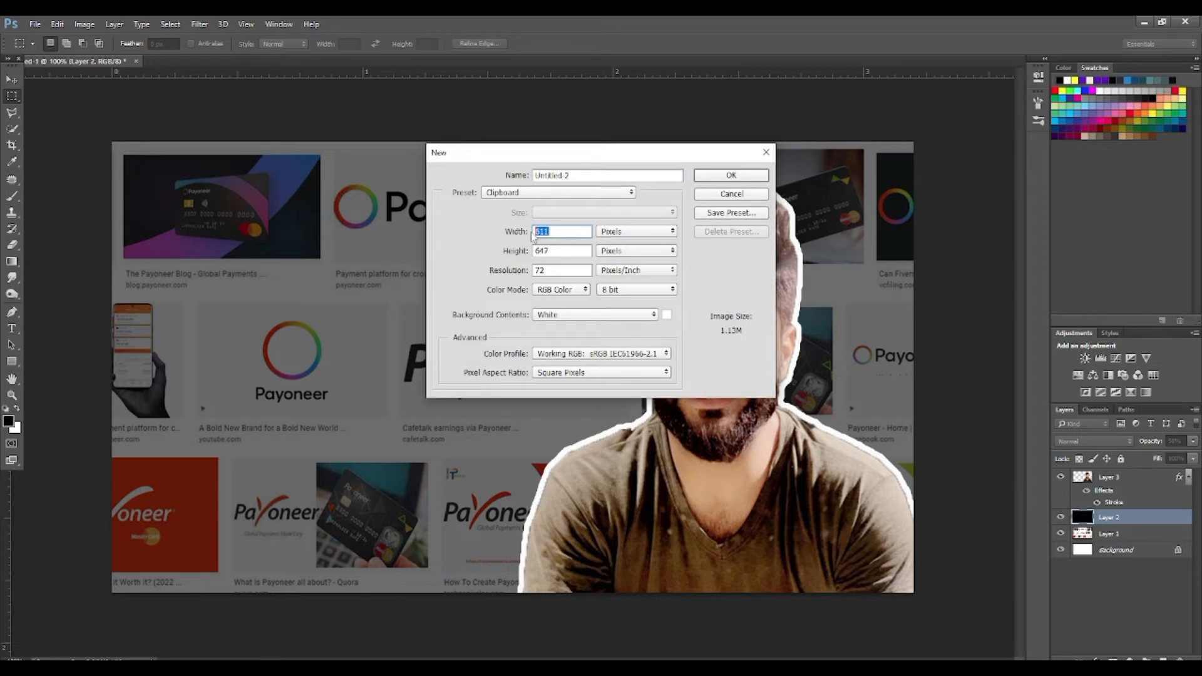
{"action": "type", "text": "1280"}
{"action": "key", "text": "Tab"}
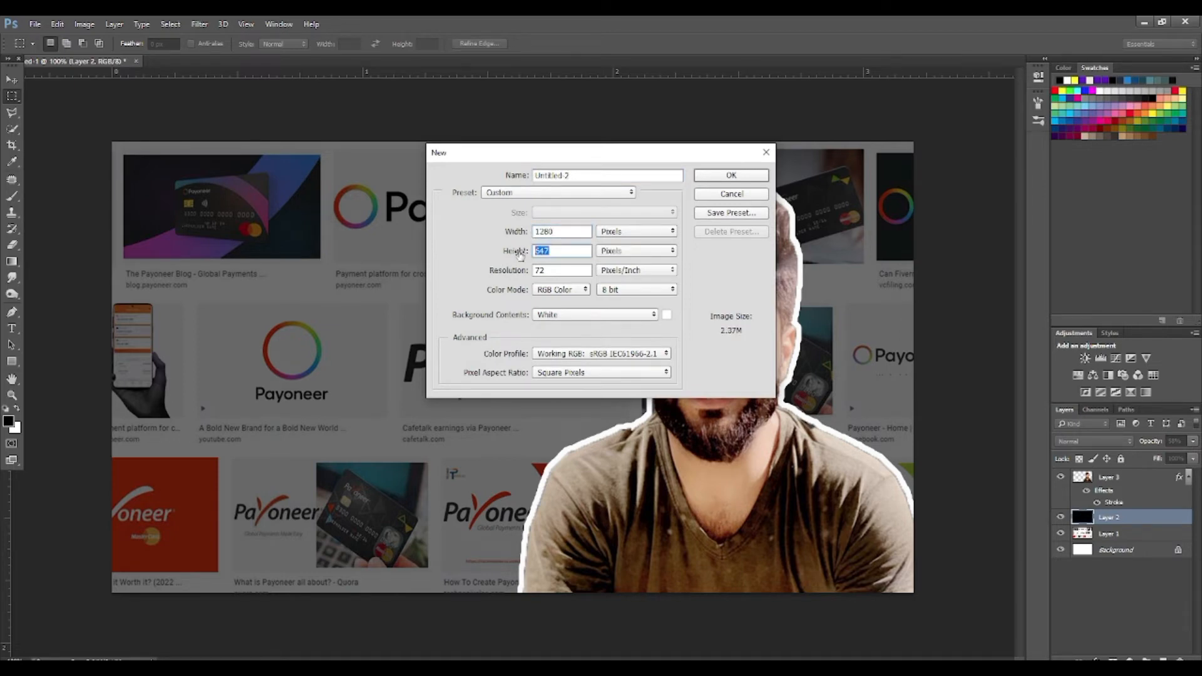
{"action": "type", "text": "720"}
{"action": "key", "text": "Tab"}
{"action": "key", "text": "Return"}
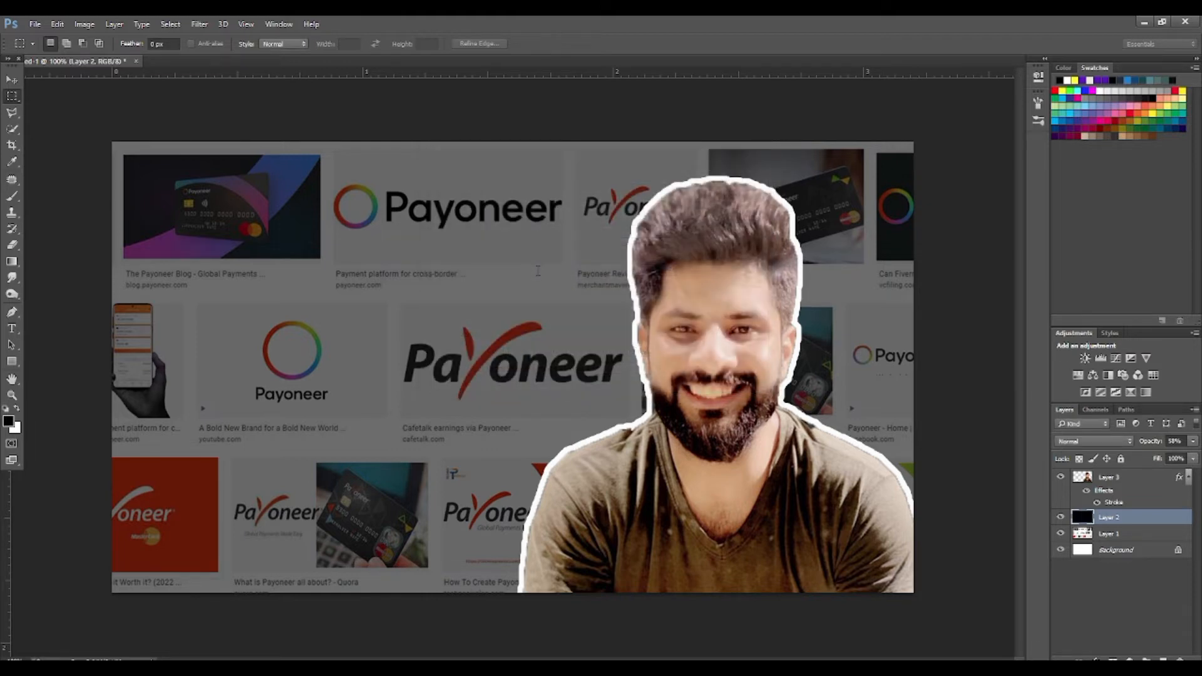
- Float the new document in its own window, fill it with black and place it beside the collage
{"action": "left_click_drag", "start_coordinate": [180, 63], "coordinate": [163, 92]}
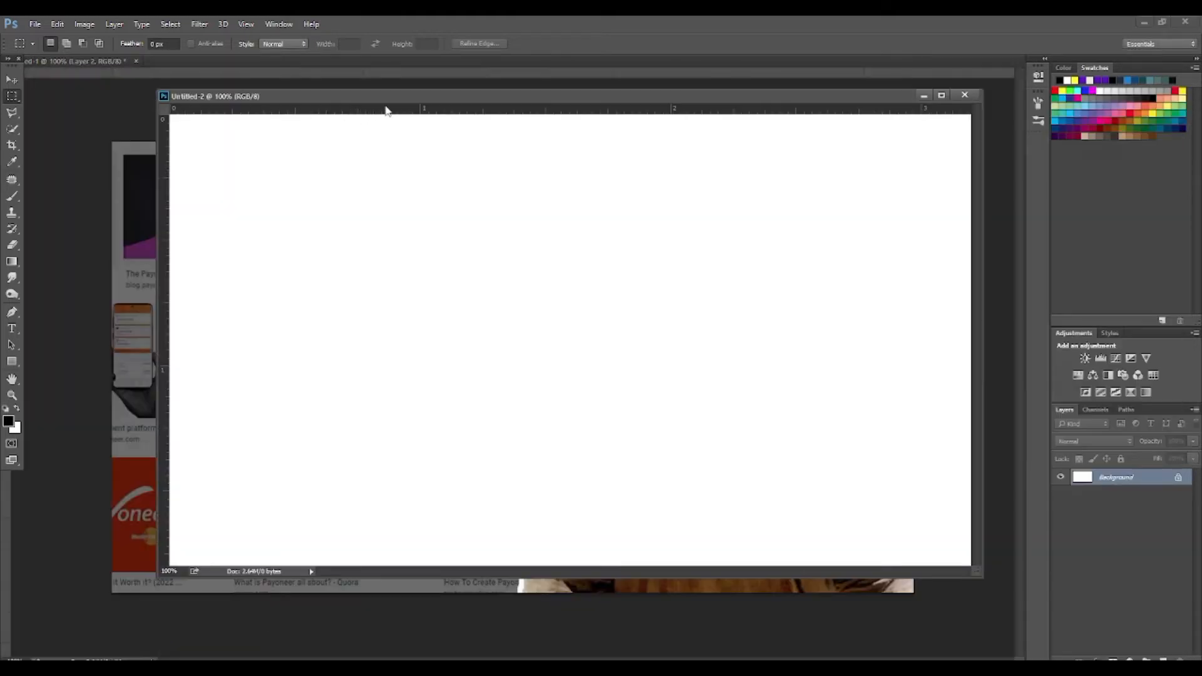
{"action": "left_click_drag", "start_coordinate": [392, 99], "coordinate": [230, 183]}
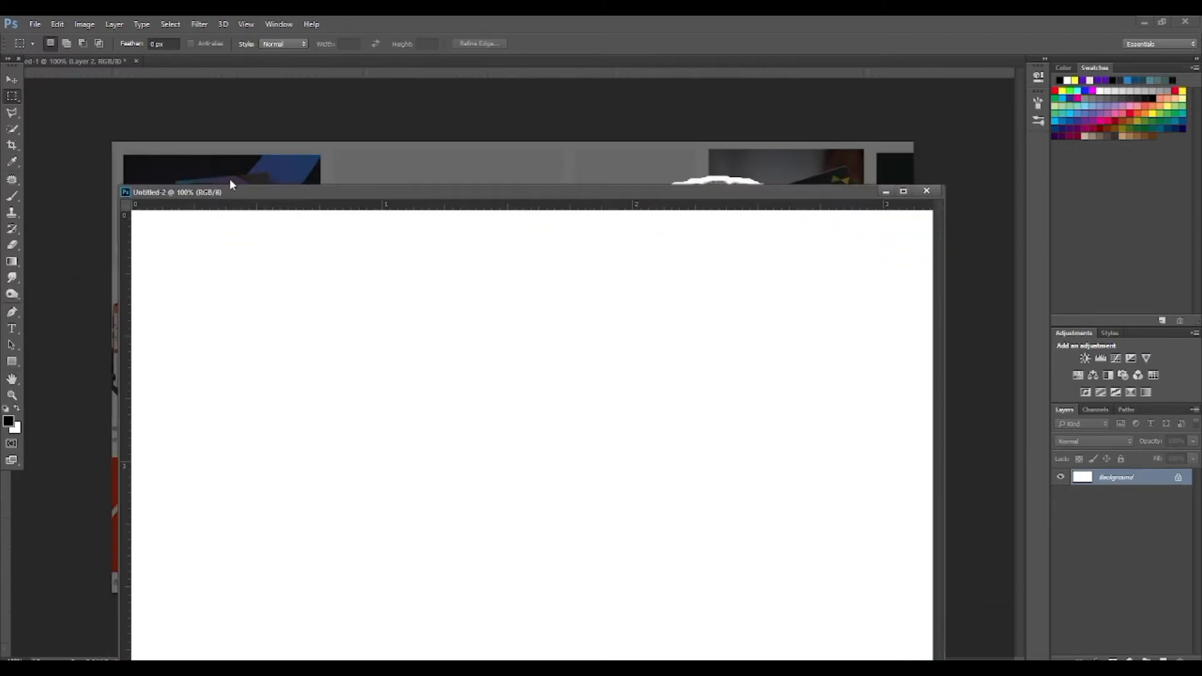
{"action": "left_click", "coordinate": [12, 79]}
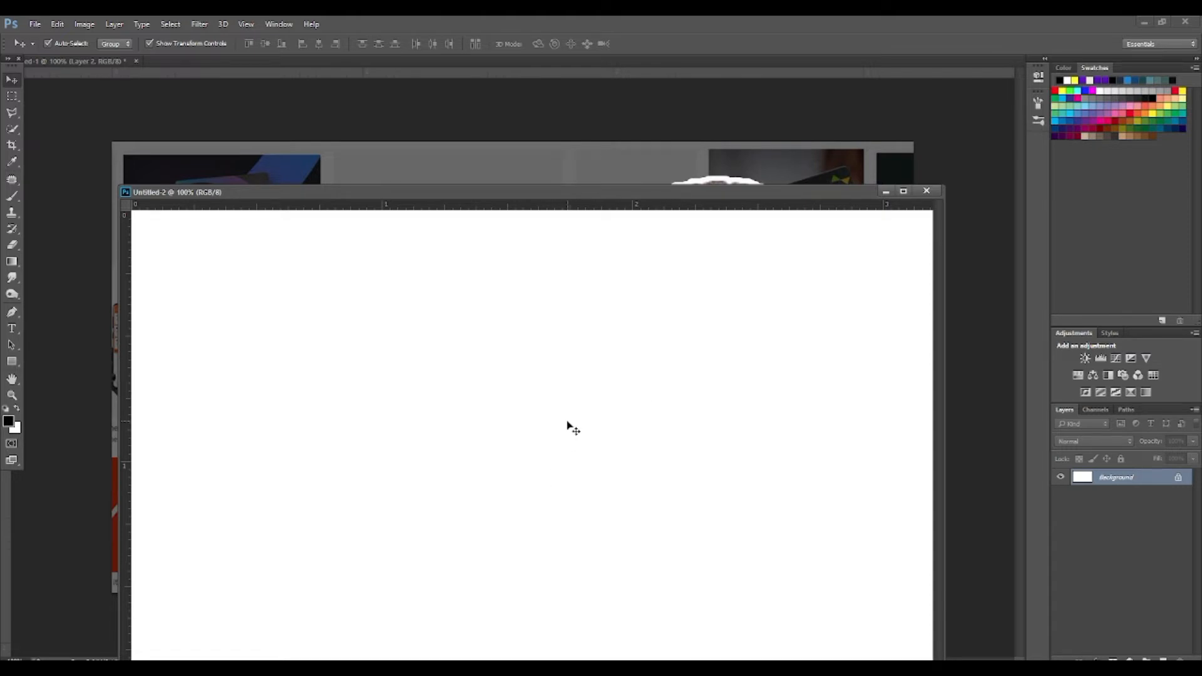
{"action": "key", "text": "alt+BackSpace"}
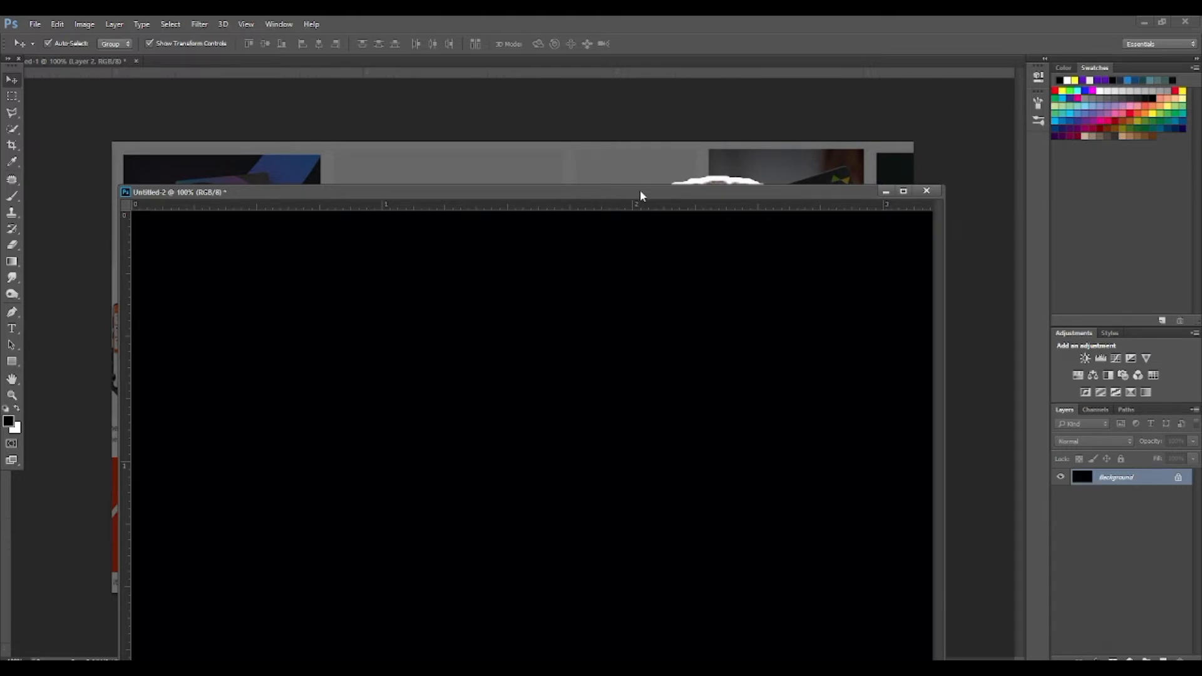
{"action": "left_click_drag", "start_coordinate": [641, 193], "coordinate": [1016, 119]}
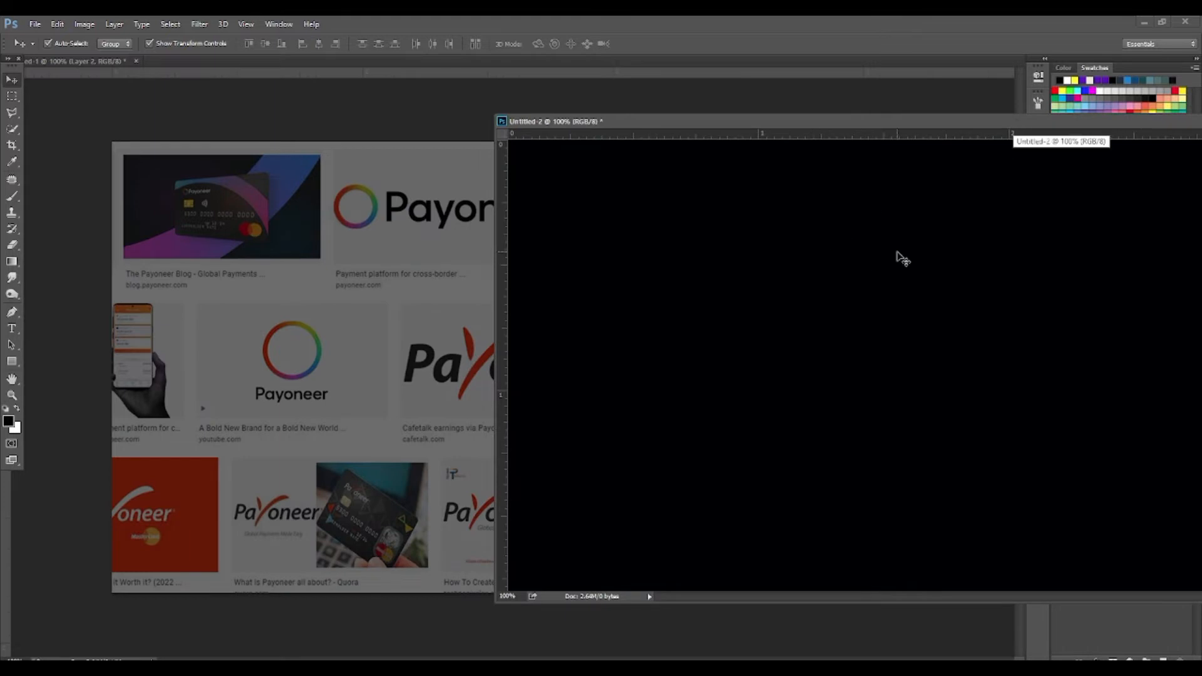
- Copy a wide rectangular area of the black fill to its own layer and bring that strip onto the collage
{"action": "left_click", "coordinate": [12, 96]}
{"action": "left_click_drag", "start_coordinate": [613, 225], "coordinate": [962, 310]}
{"action": "key", "text": "ctrl+j"}
{"action": "left_click", "coordinate": [12, 79]}
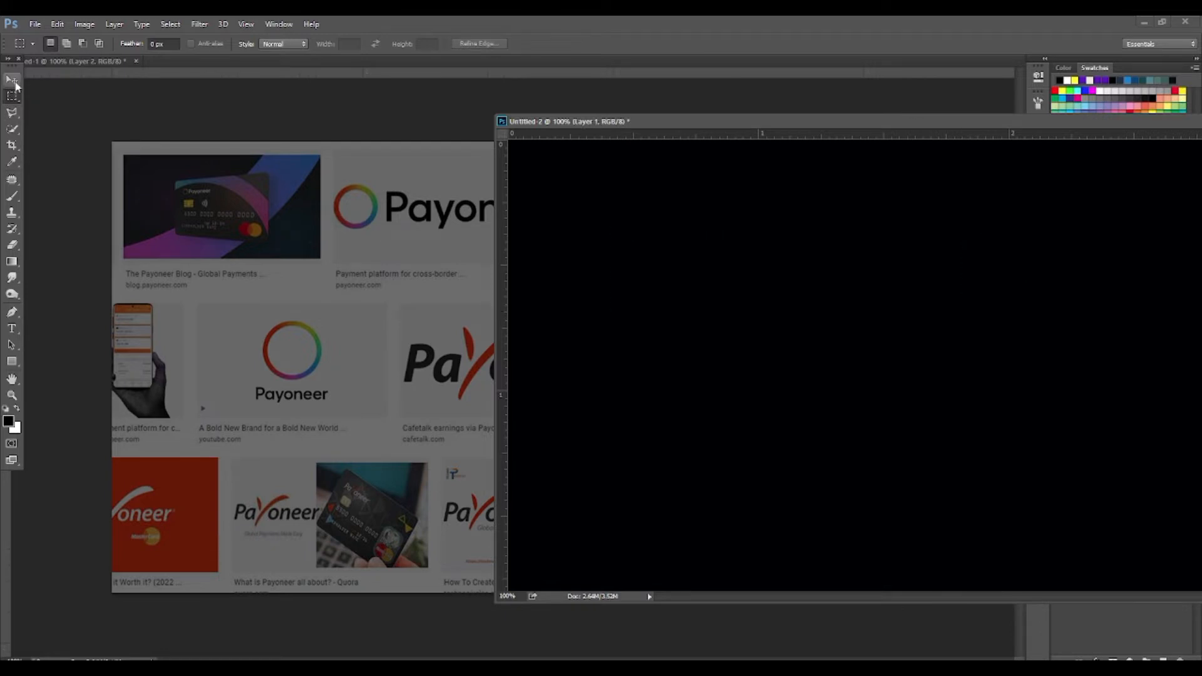
{"action": "left_click_drag", "start_coordinate": [678, 254], "coordinate": [299, 313]}
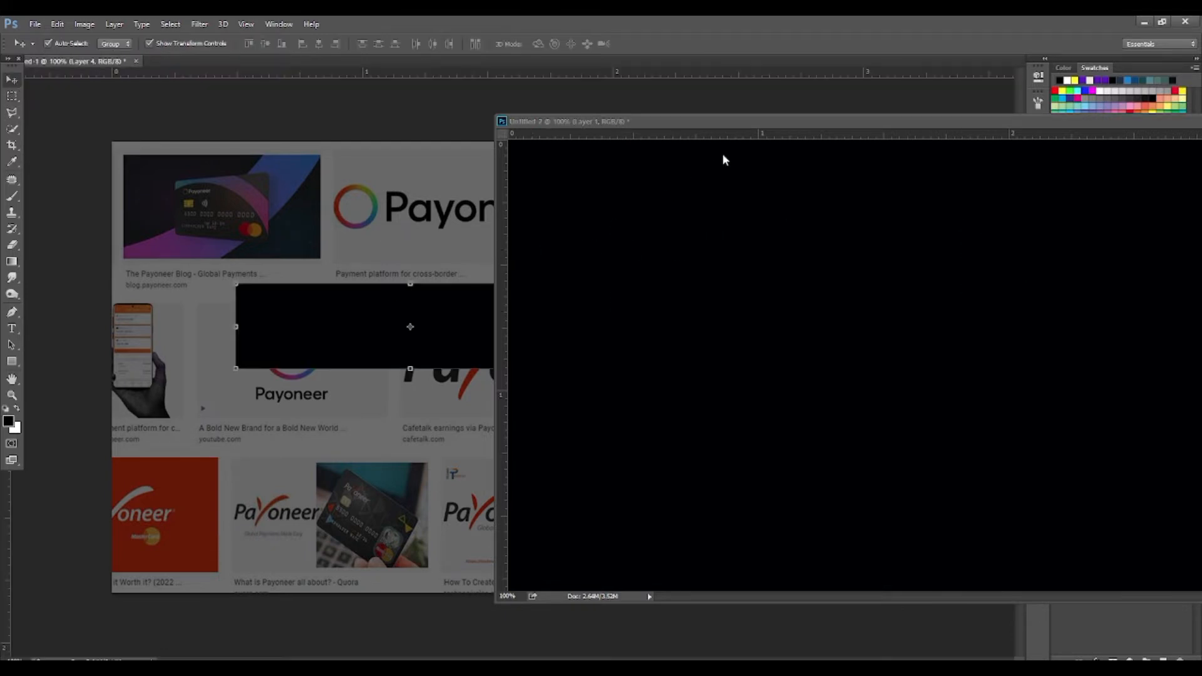
- Position the black strip over the upper-left part of the collage and set its opacity to 20%
{"action": "left_click_drag", "start_coordinate": [754, 122], "coordinate": [648, 463]}
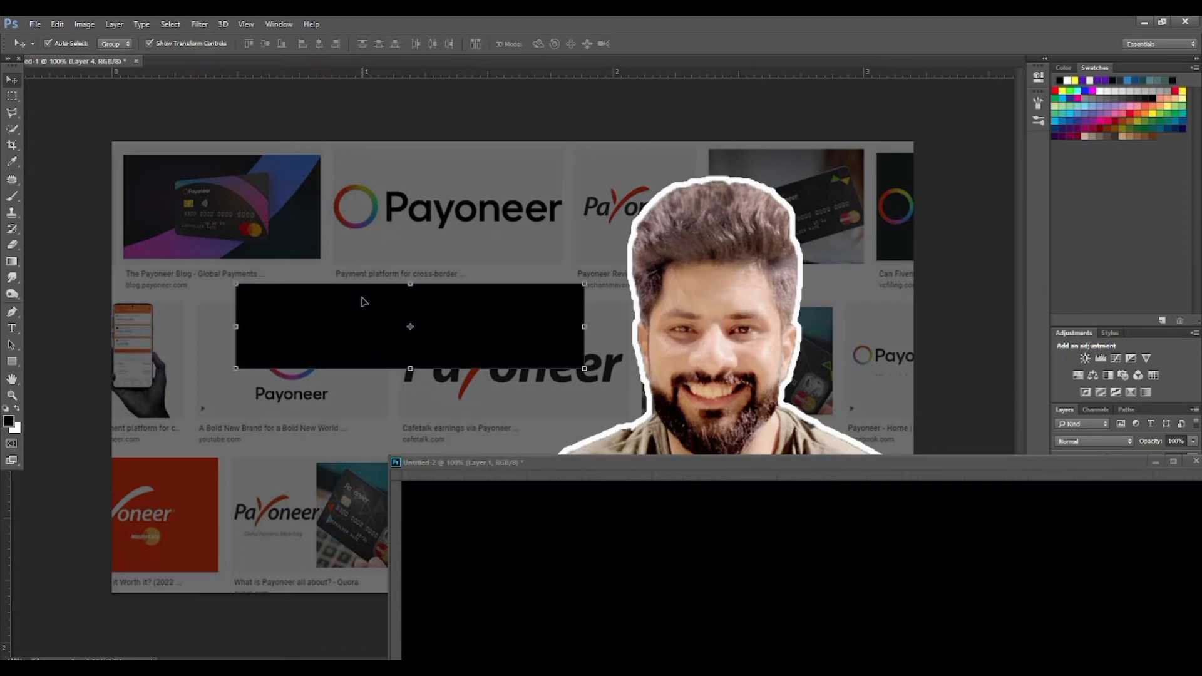
{"action": "left_click_drag", "start_coordinate": [363, 301], "coordinate": [296, 256]}
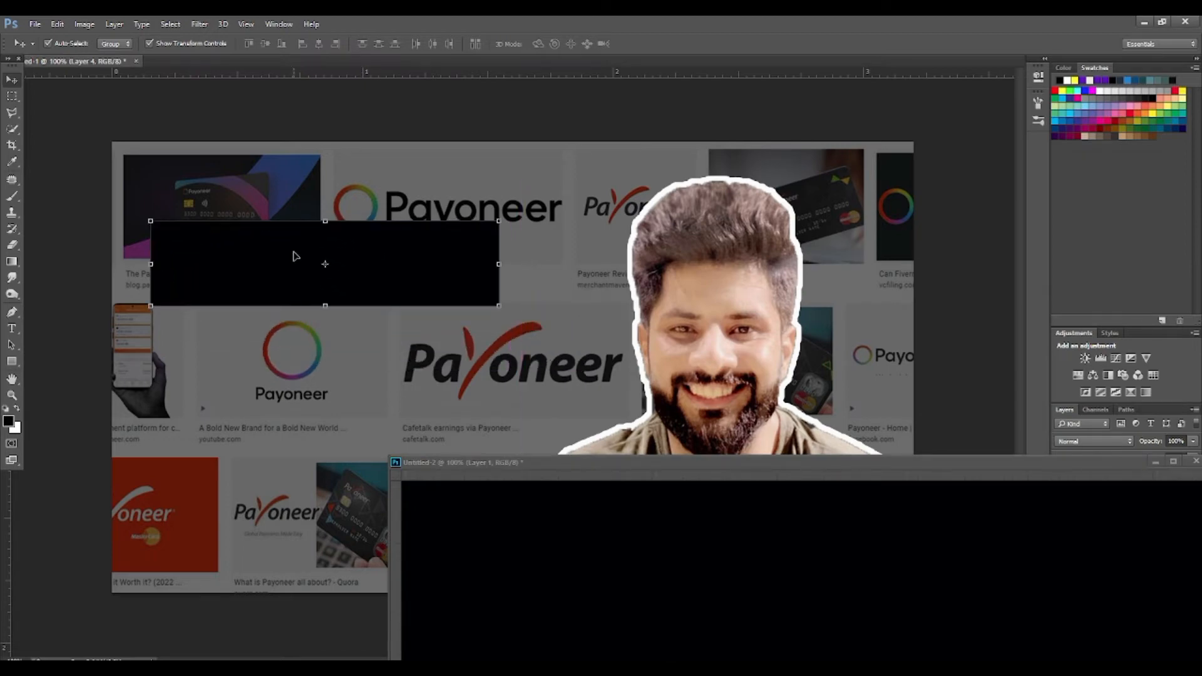
{"action": "key", "text": "2"}
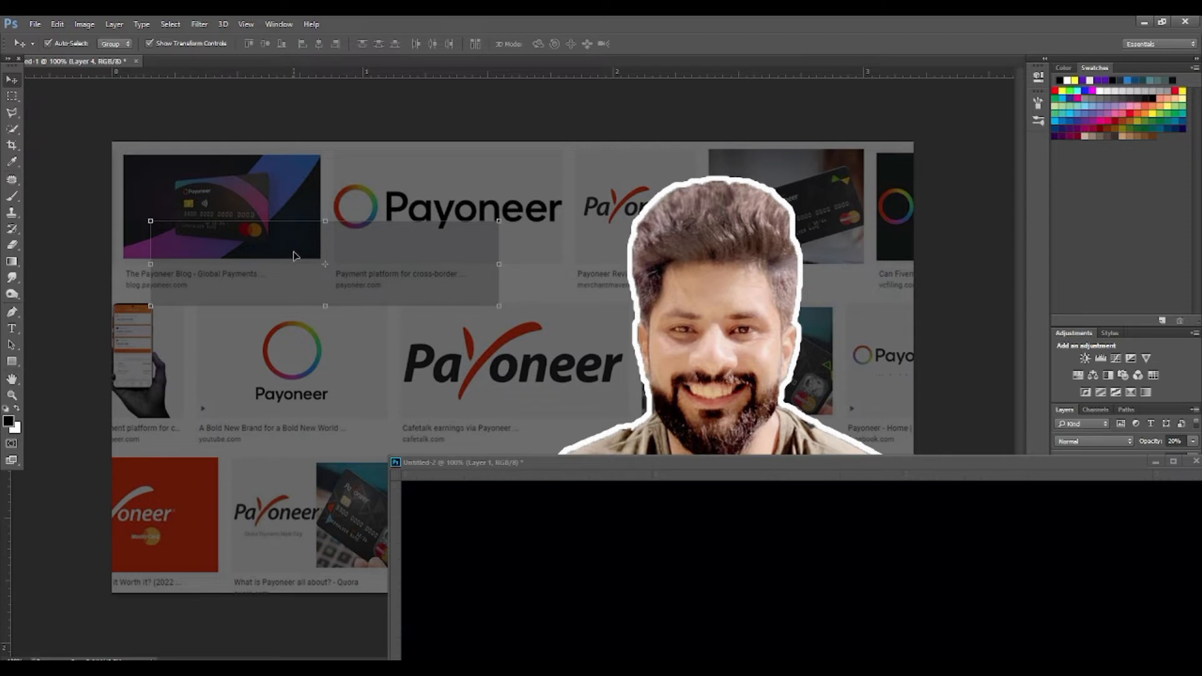
- Remove the semi-transparent black strip from the collage and close the separate black document
{"action": "left_click", "coordinate": [325, 263]}
{"action": "key", "text": "Return"}
{"action": "left_click_drag", "start_coordinate": [375, 268], "coordinate": [227, 244]}
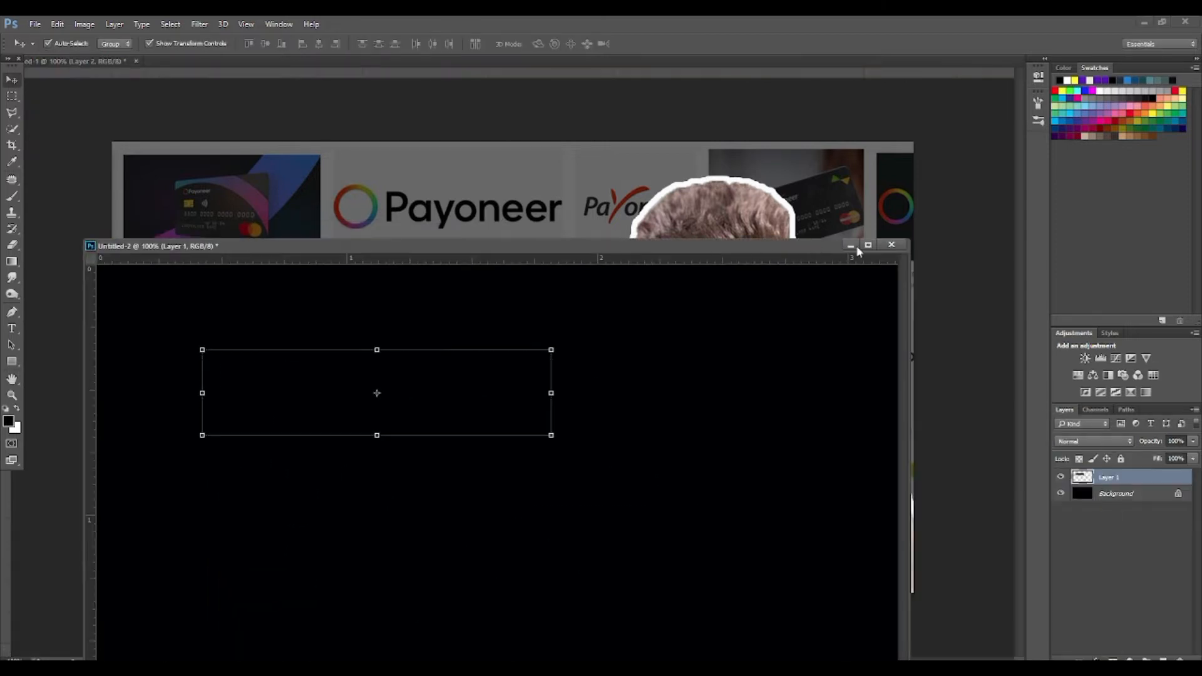
{"action": "left_click", "coordinate": [892, 244]}
{"action": "left_click", "coordinate": [605, 267]}
{"action": "key", "text": "ctrl+minus"}
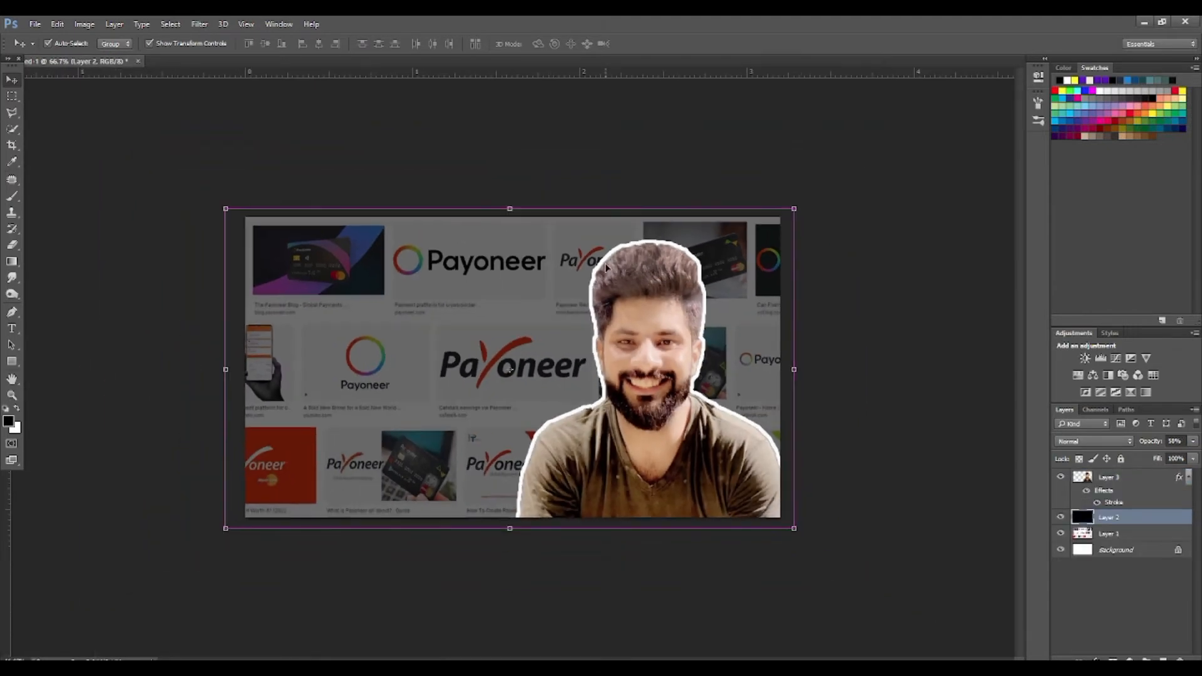
{"action": "key", "text": "ctrl+plus"}
- Try to fill a wide rectangular area of the darkening layer with white, and undo the fill and selection
{"action": "left_click", "coordinate": [12, 95]}
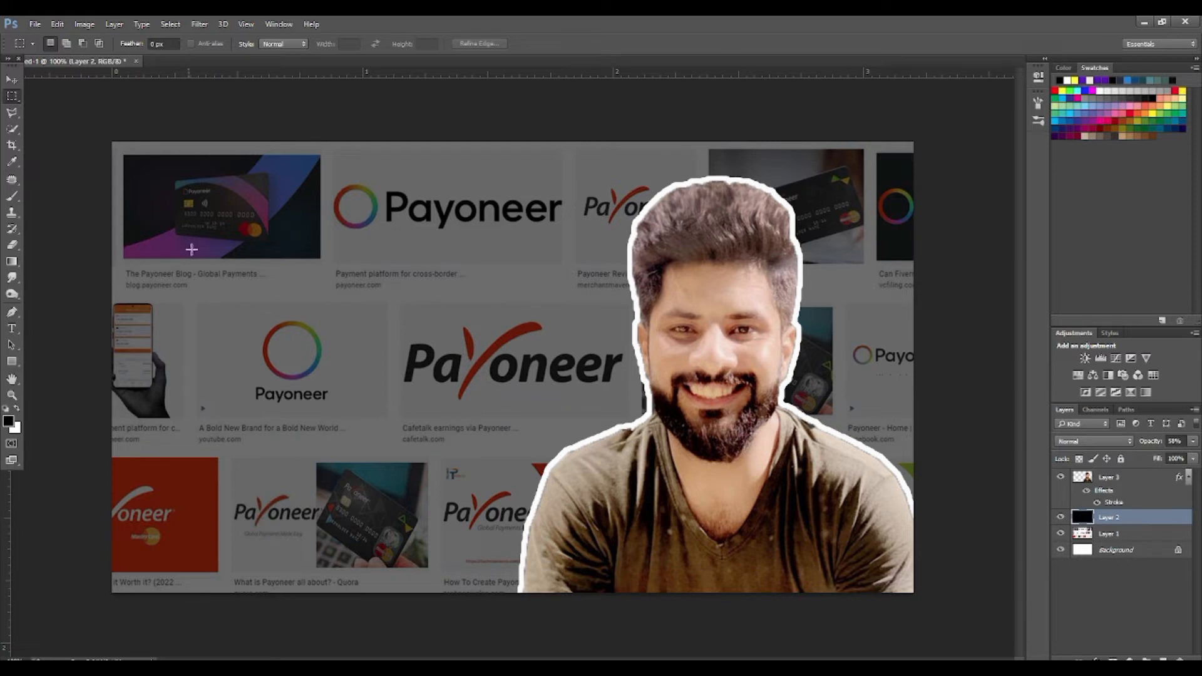
{"action": "left_click_drag", "start_coordinate": [166, 236], "coordinate": [470, 309]}
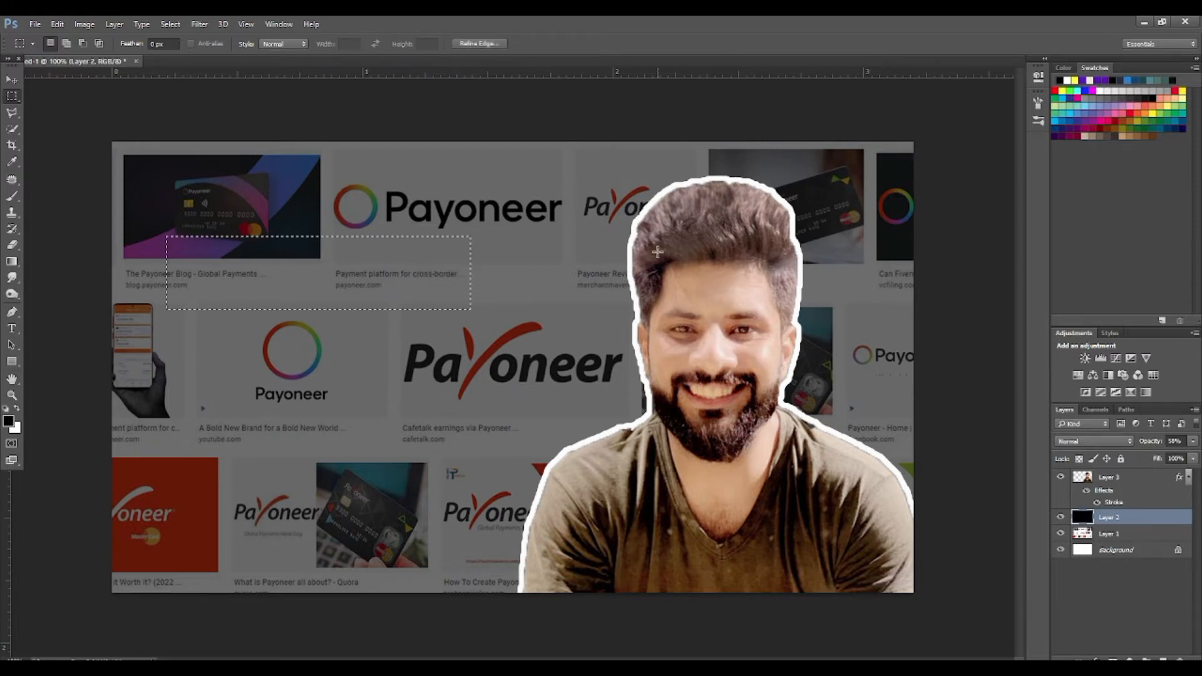
{"action": "left_click", "coordinate": [1073, 75]}
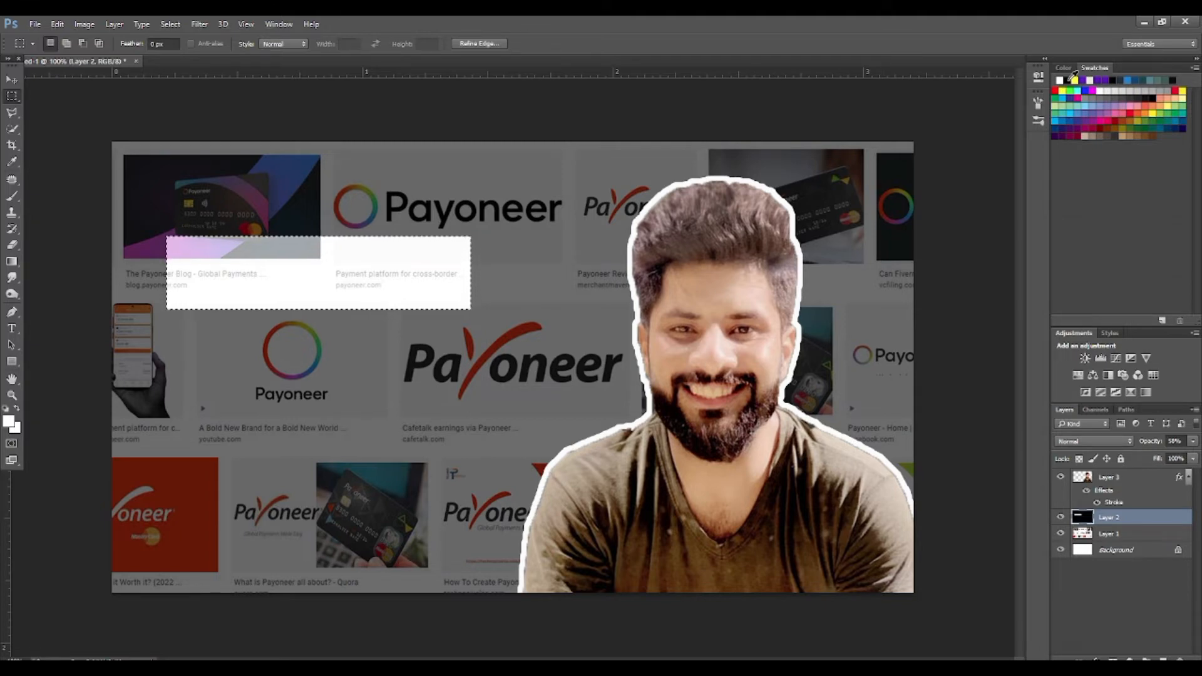
{"action": "key", "text": "ctrl+alt+z"}
{"action": "key", "text": "ctrl+alt+z"}
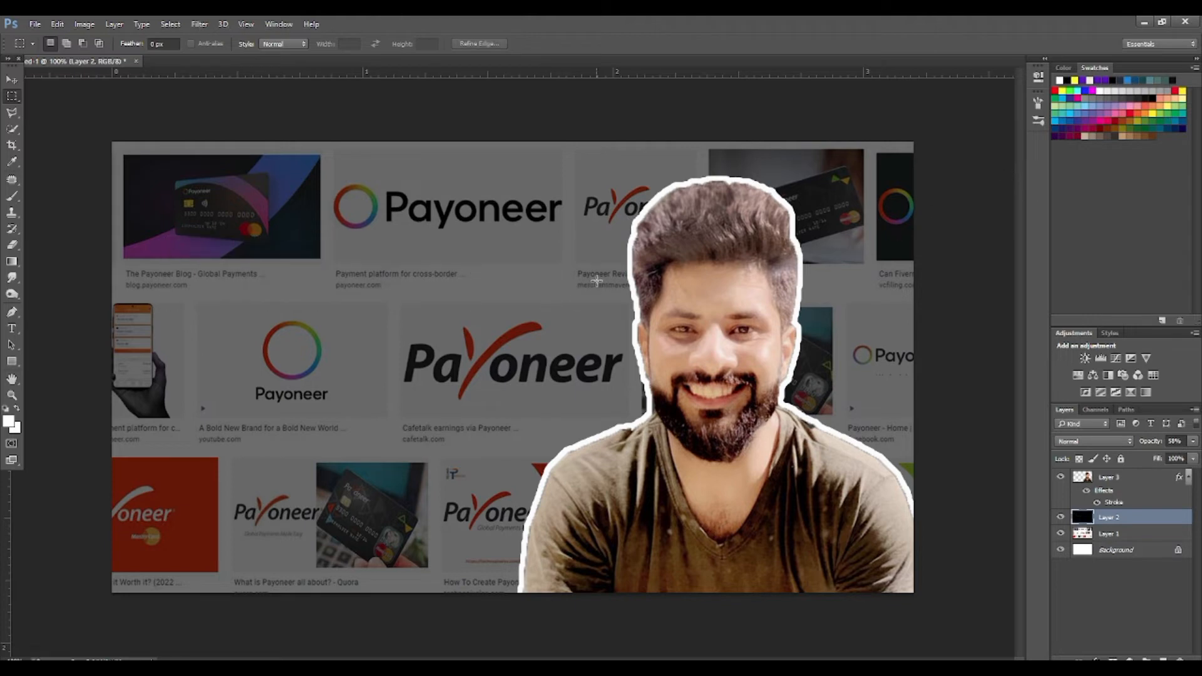
- Merge all layers into one and select a wide rectangle in the collage's upper-left area, nudged slightly left
{"action": "key", "text": "ctrl+shift+e"}
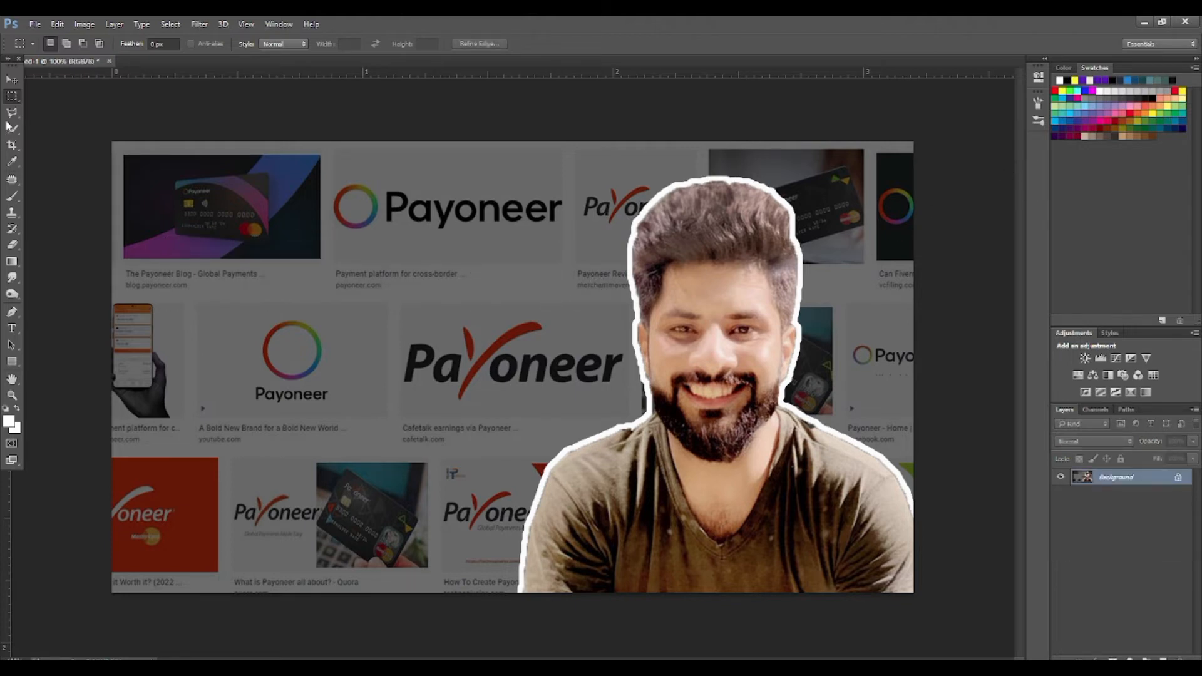
{"action": "left_click", "coordinate": [12, 80]}
{"action": "left_click", "coordinate": [13, 98]}
{"action": "left_click_drag", "start_coordinate": [194, 246], "coordinate": [489, 316]}
{"action": "key", "text": "Left"}
{"action": "key", "text": "Left"}
{"action": "key", "text": "Left"}
{"action": "key", "text": "Left"}
{"action": "key", "text": "Left"}
{"action": "key", "text": "Left"}
{"action": "key", "text": "Left"}
{"action": "key", "text": "Left"}
{"action": "key", "text": "Left"}
{"action": "key", "text": "Left"}
{"action": "key", "text": "Left"}
{"action": "key", "text": "Left"}
{"action": "key", "text": "Left"}
{"action": "key", "text": "Left"}
{"action": "key", "text": "Left"}
{"action": "key", "text": "Left"}
{"action": "key", "text": "Left"}
{"action": "key", "text": "Left"}
{"action": "key", "text": "Left"}
{"action": "key", "text": "Left"}
- Fill the selected rectangle with white and deselect it
{"action": "left_click", "coordinate": [1067, 81]}
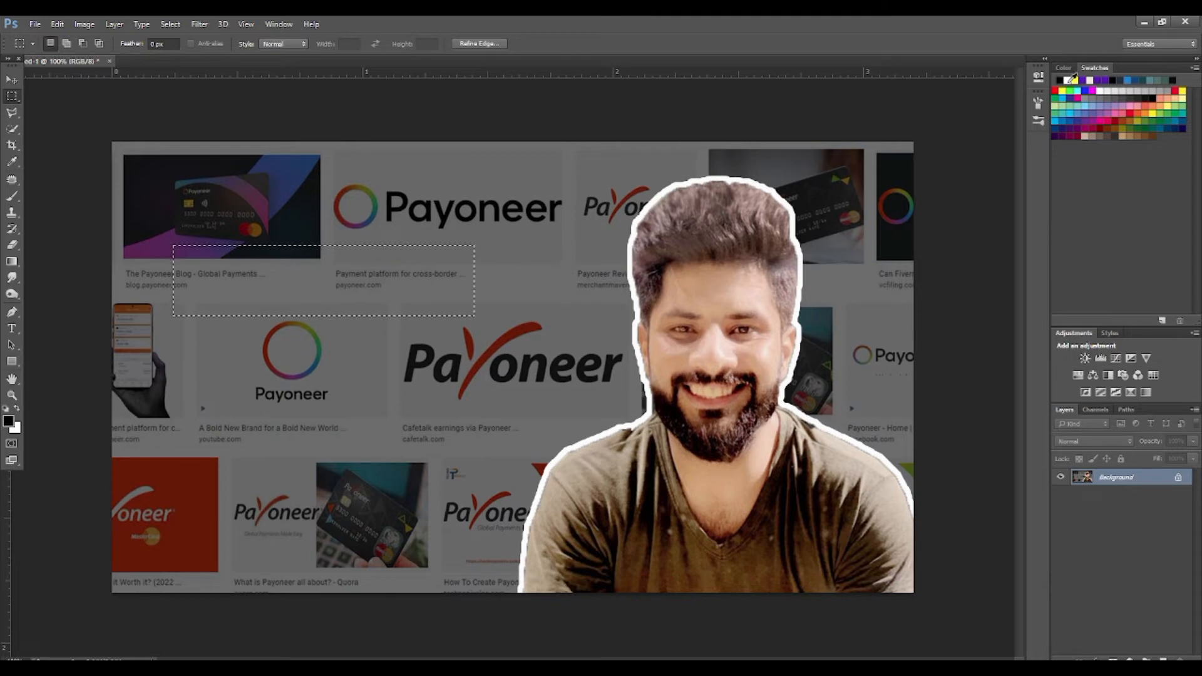
{"action": "left_click", "coordinate": [1071, 79]}
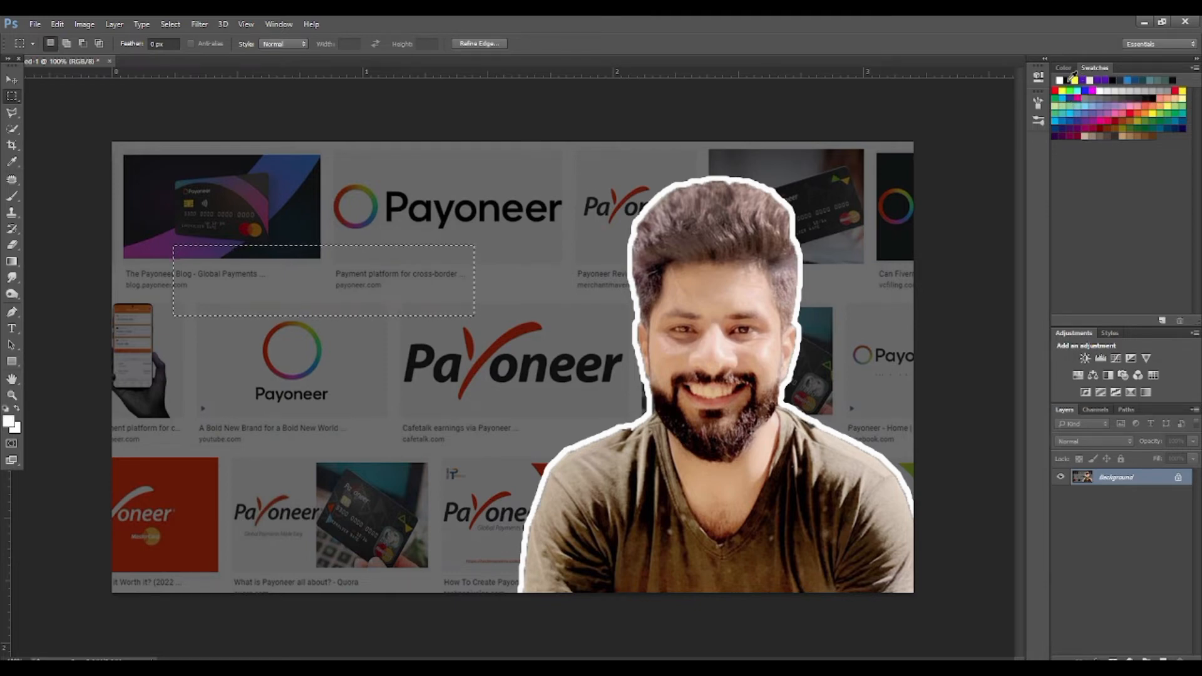
{"action": "key", "text": "alt+BackSpace"}
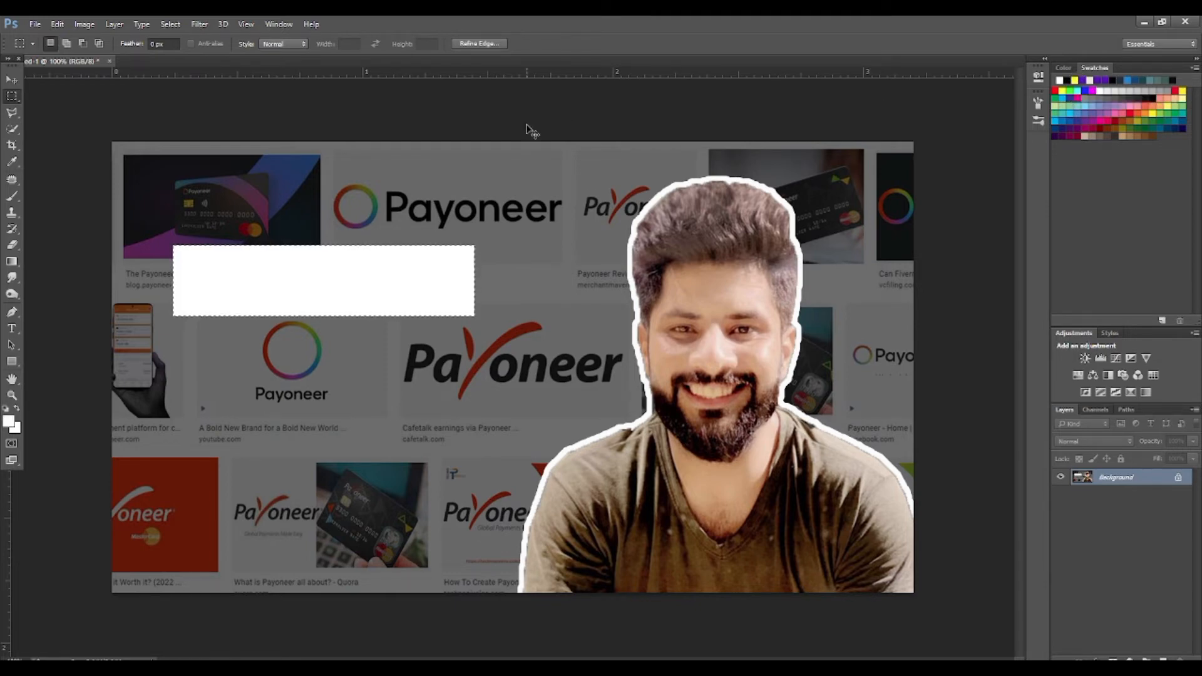
{"action": "key", "text": "ctrl+d"}
- Add the text "HOW TO CREATE" in black Arial Black, starting over the white box
{"action": "left_click", "coordinate": [13, 329]}
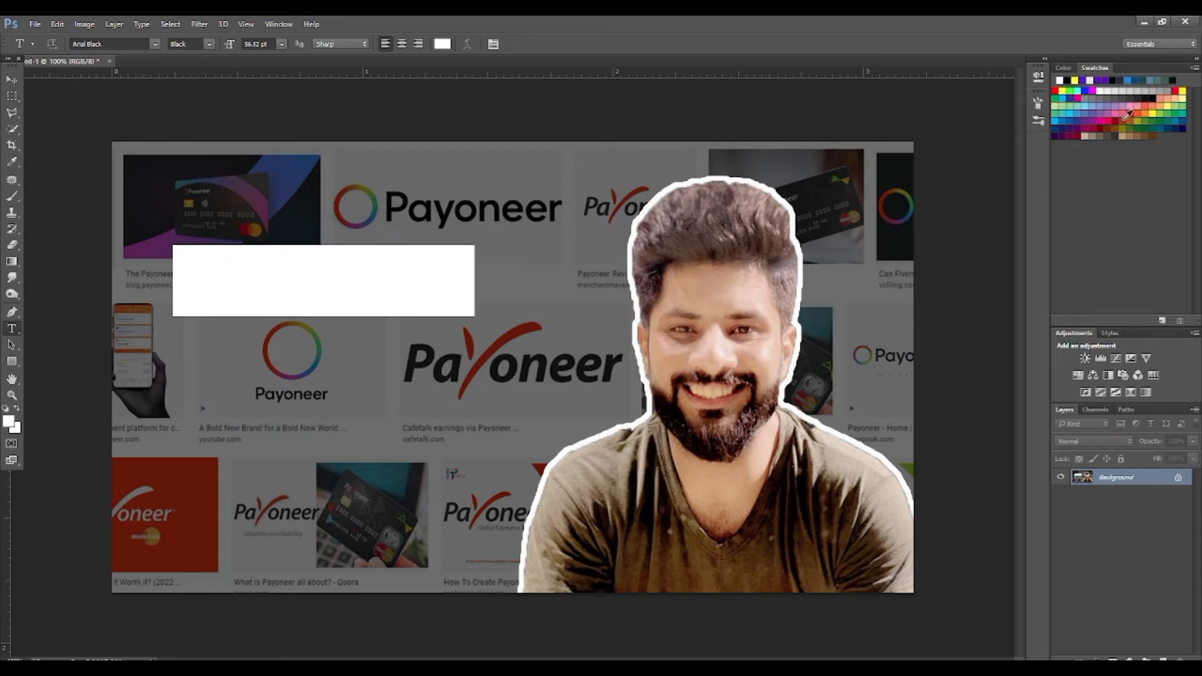
{"action": "left_click", "coordinate": [1070, 80]}
{"action": "left_click", "coordinate": [237, 295]}
{"action": "type", "text": "HOW"}
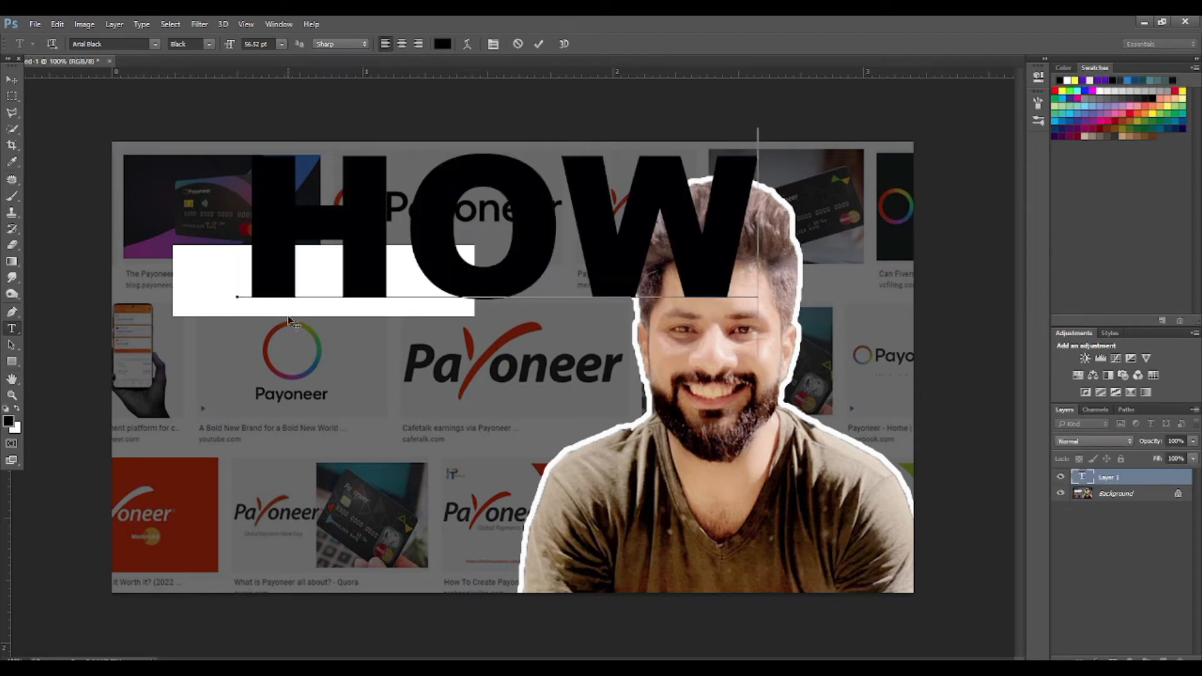
{"action": "type", "text": " T"}
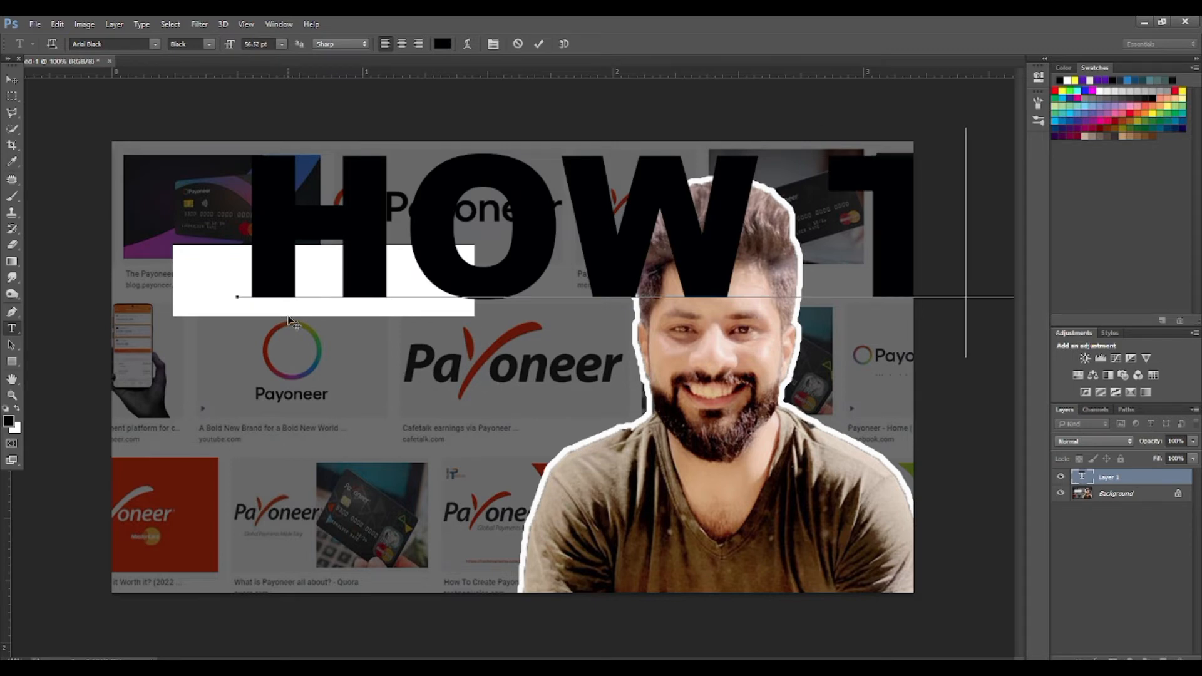
{"action": "key", "text": "BackSpace"}
{"action": "type", "text": "T"}
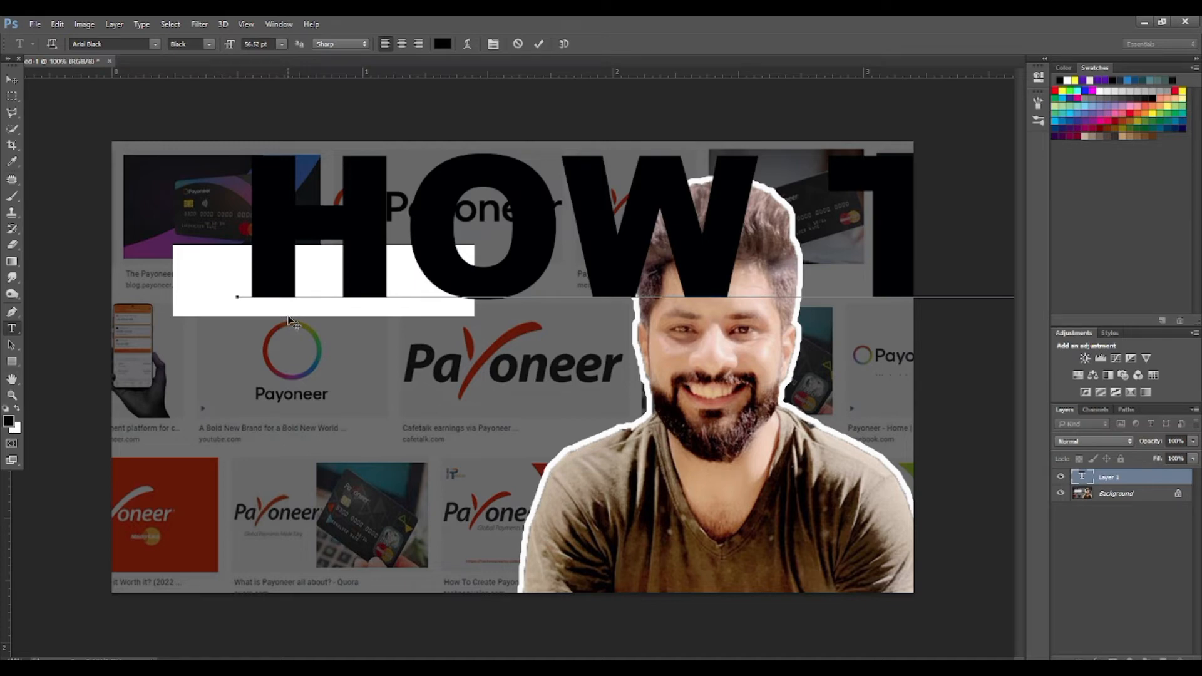
{"action": "key", "text": "BackSpace"}
{"action": "key", "text": "BackSpace"}
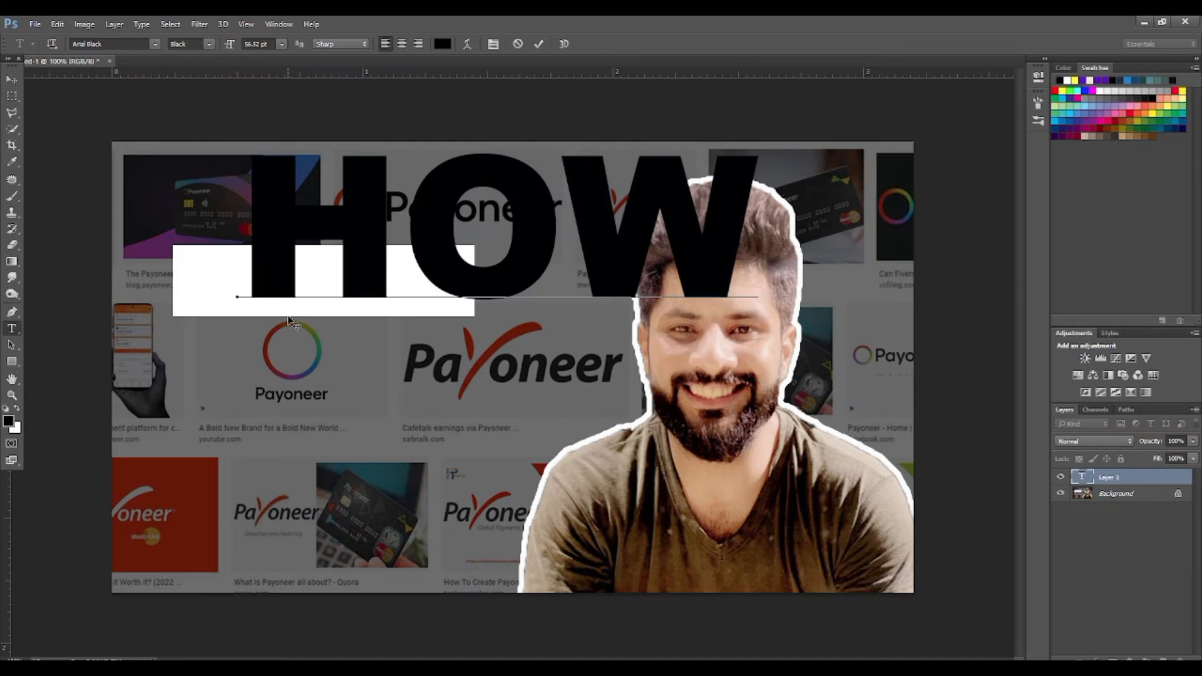
{"action": "type", "text": "T"}
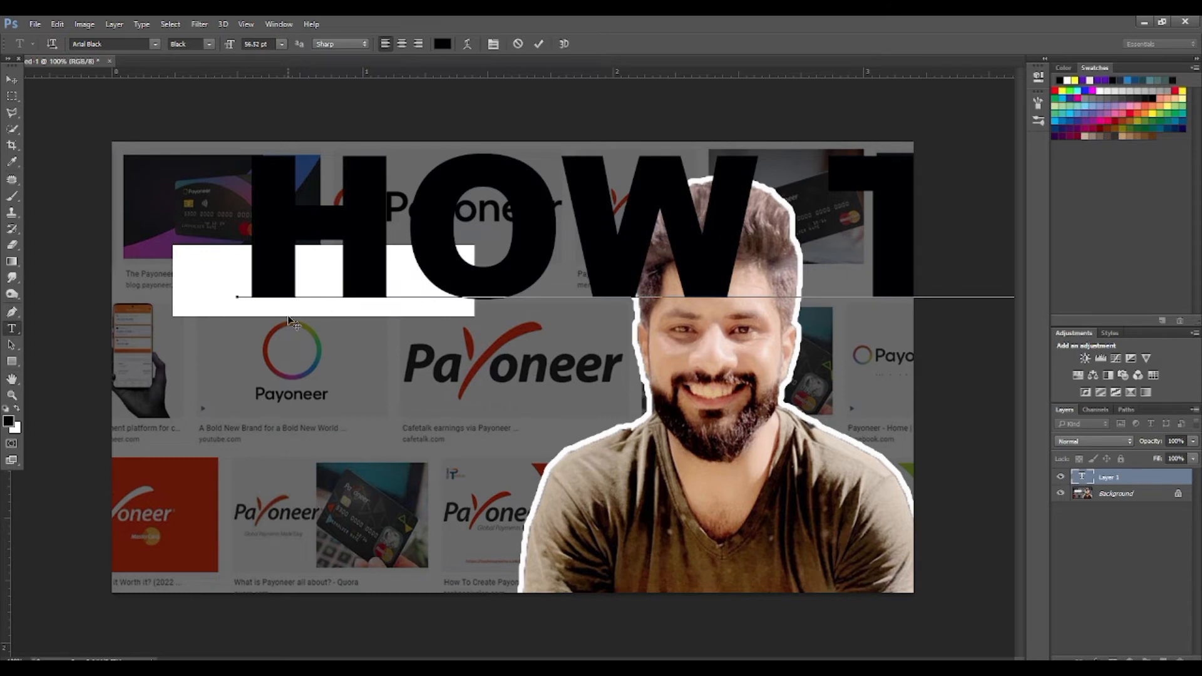
{"action": "left_click", "coordinate": [11, 79]}
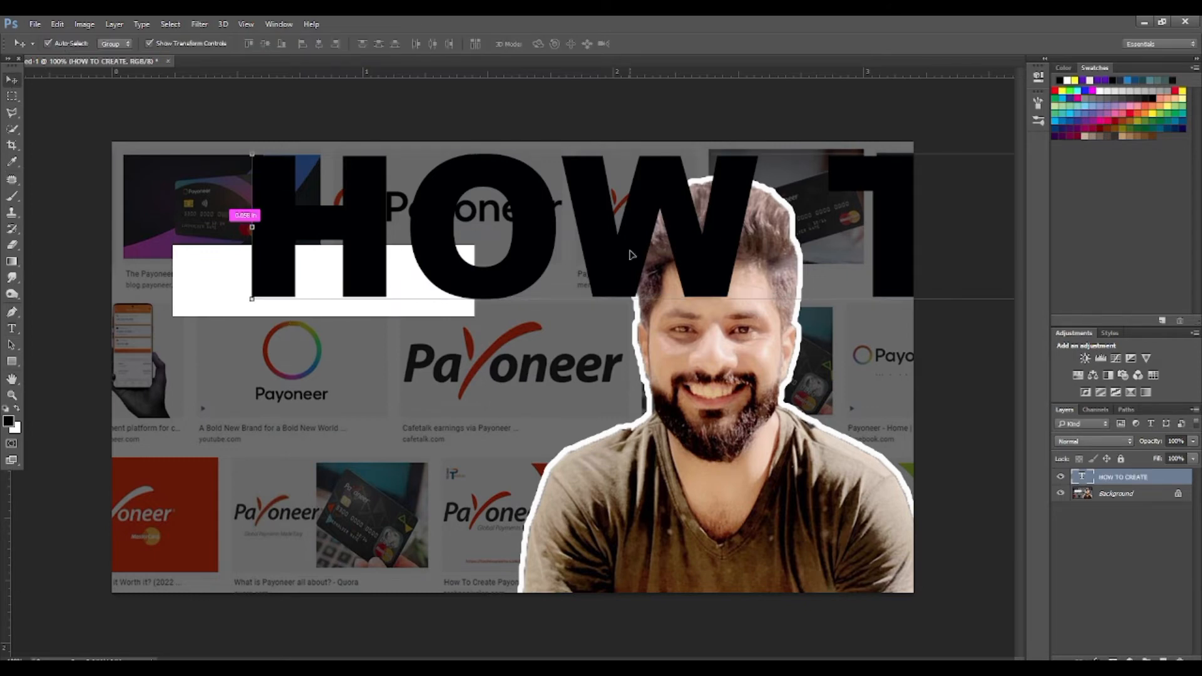
- Scale the HOW TO CREATE text down to slightly narrower than the white box
{"action": "key", "text": "ctrl+minus"}
{"action": "left_click_drag", "start_coordinate": [687, 258], "coordinate": [634, 304]}
{"action": "key", "text": "ctrl+minus"}
{"action": "key", "text": "ctrl+minus"}
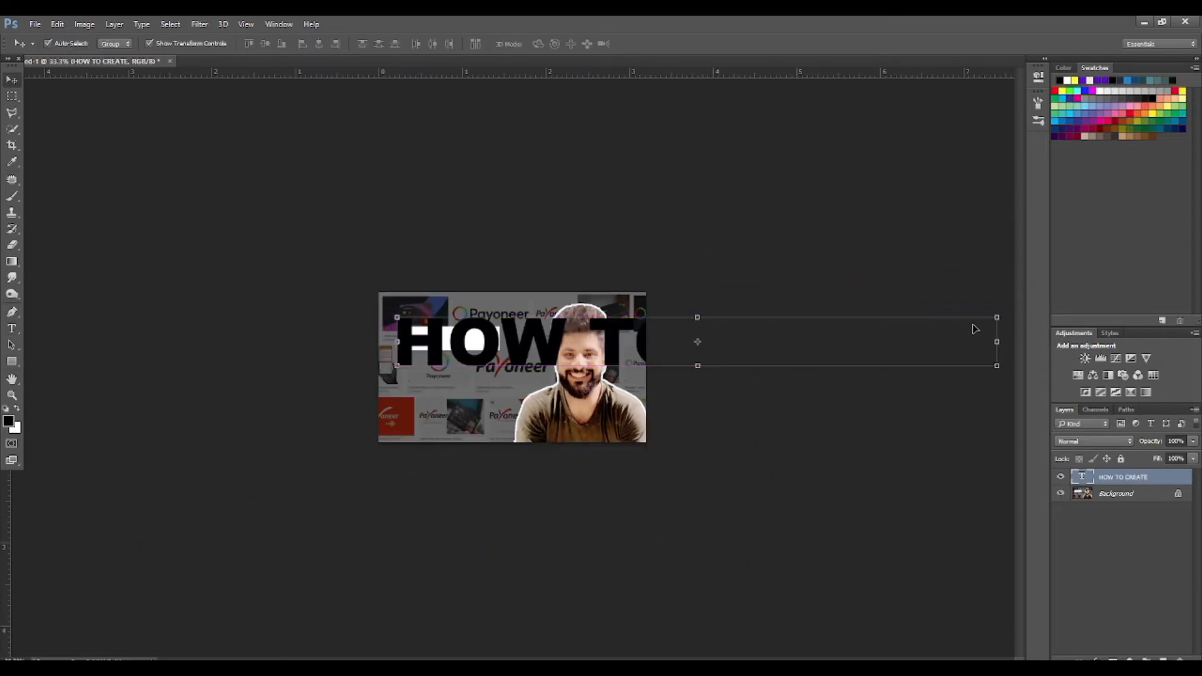
{"action": "left_click", "coordinate": [999, 308]}
{"action": "left_click_drag", "start_coordinate": [1000, 308], "coordinate": [492, 366]}
{"action": "key", "text": "Return"}
{"action": "key", "text": "ctrl+plus"}
{"action": "key", "text": "ctrl+plus"}
{"action": "key", "text": "ctrl+plus"}
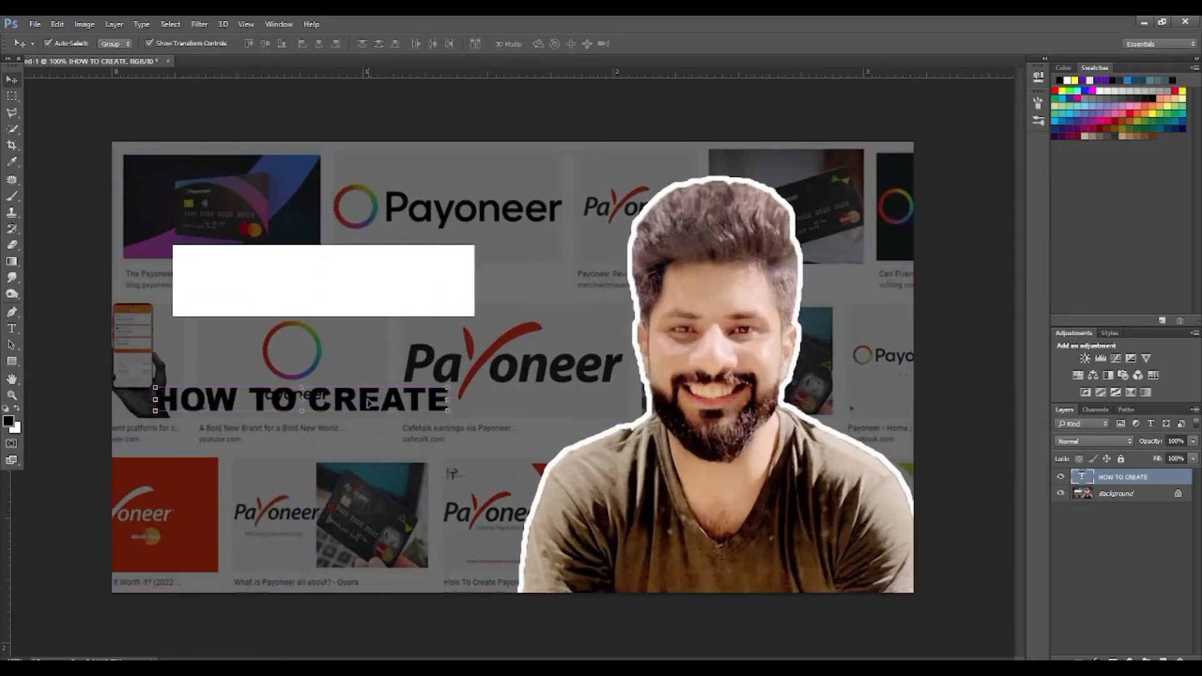
- Centre the HOW TO CREATE text inside the white box and deselect its layer
{"action": "left_click_drag", "start_coordinate": [369, 402], "coordinate": [460, 266]}
{"action": "key", "text": "Return"}
{"action": "key", "text": "Right"}
{"action": "key", "text": "Right"}
{"action": "key", "text": "Right"}
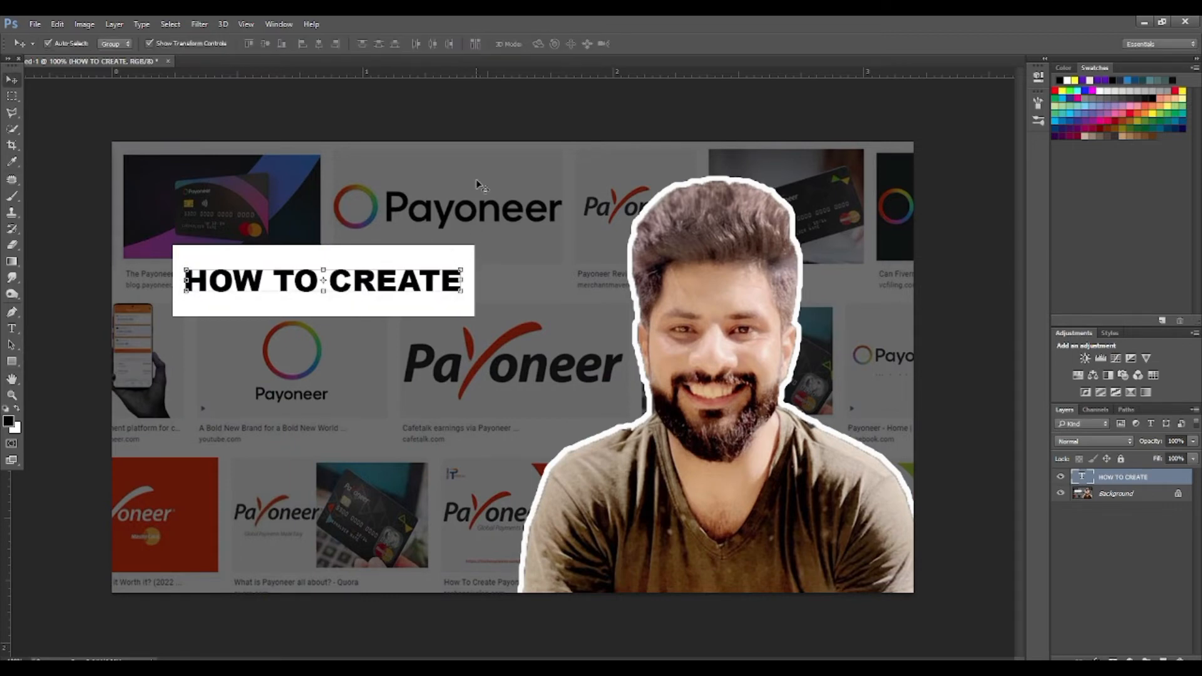
{"action": "left_click", "coordinate": [477, 182]}
{"action": "key", "text": "ctrl+minus"}
{"action": "key", "text": "ctrl+minus"}
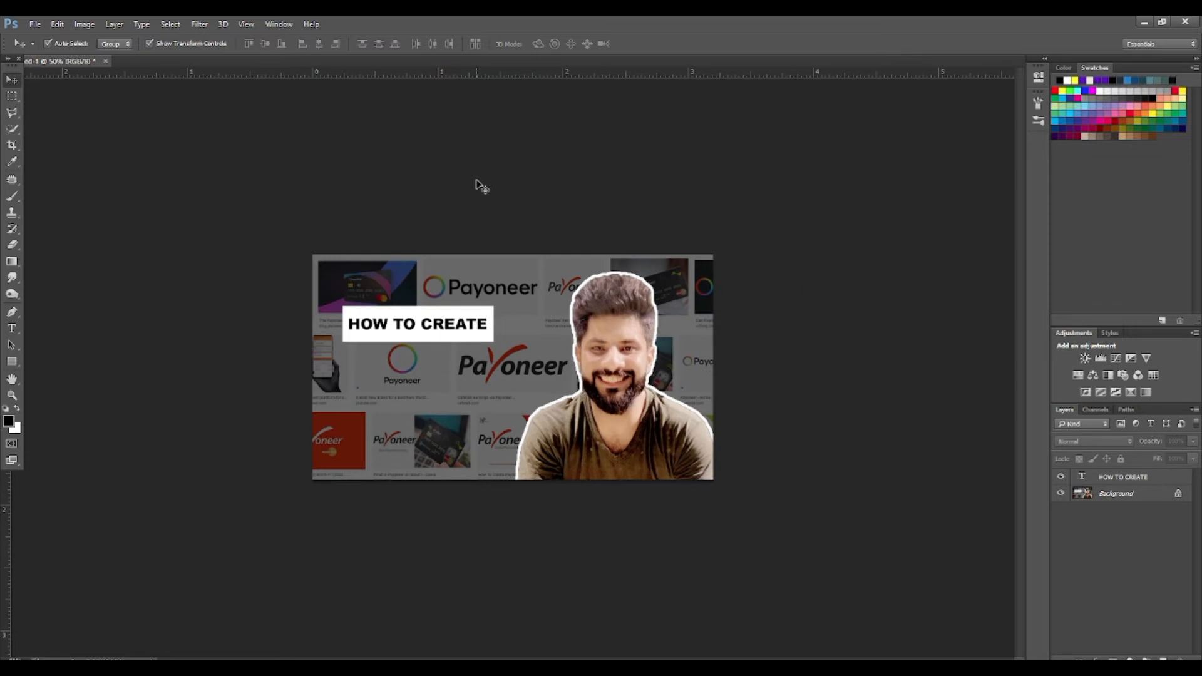
{"action": "key", "text": "ctrl+plus"}
{"action": "key", "text": "ctrl+plus"}
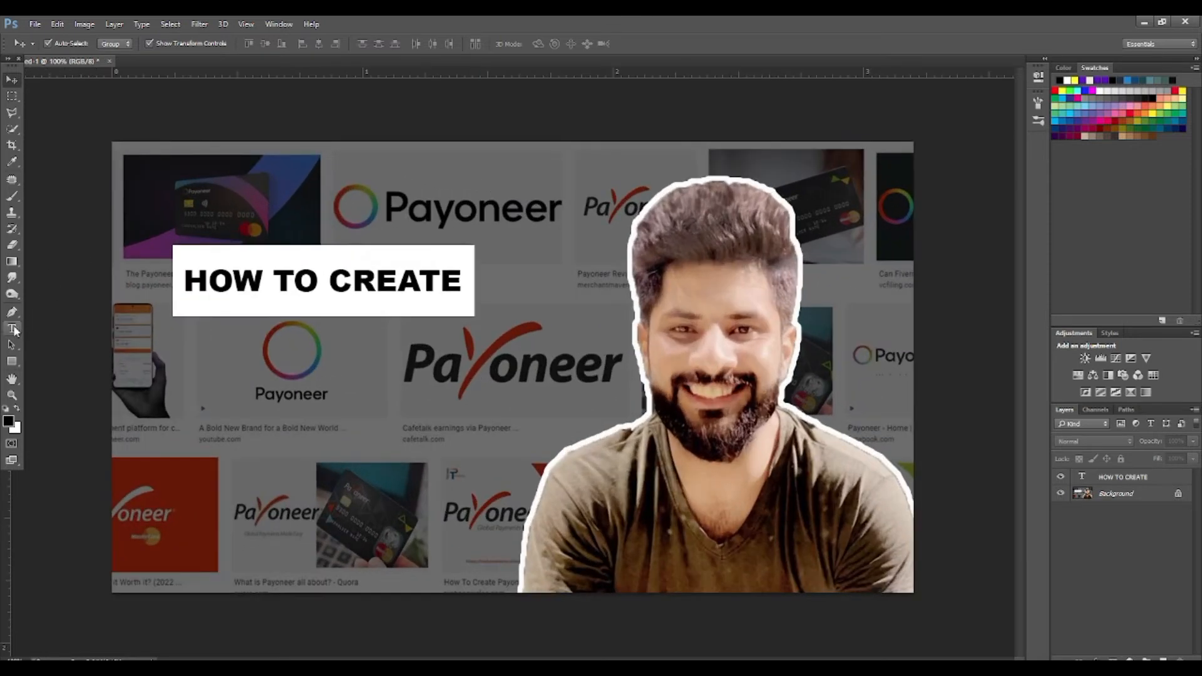
{"action": "left_click", "coordinate": [12, 95]}
{"action": "left_click_drag", "start_coordinate": [349, 362], "coordinate": [415, 385]}
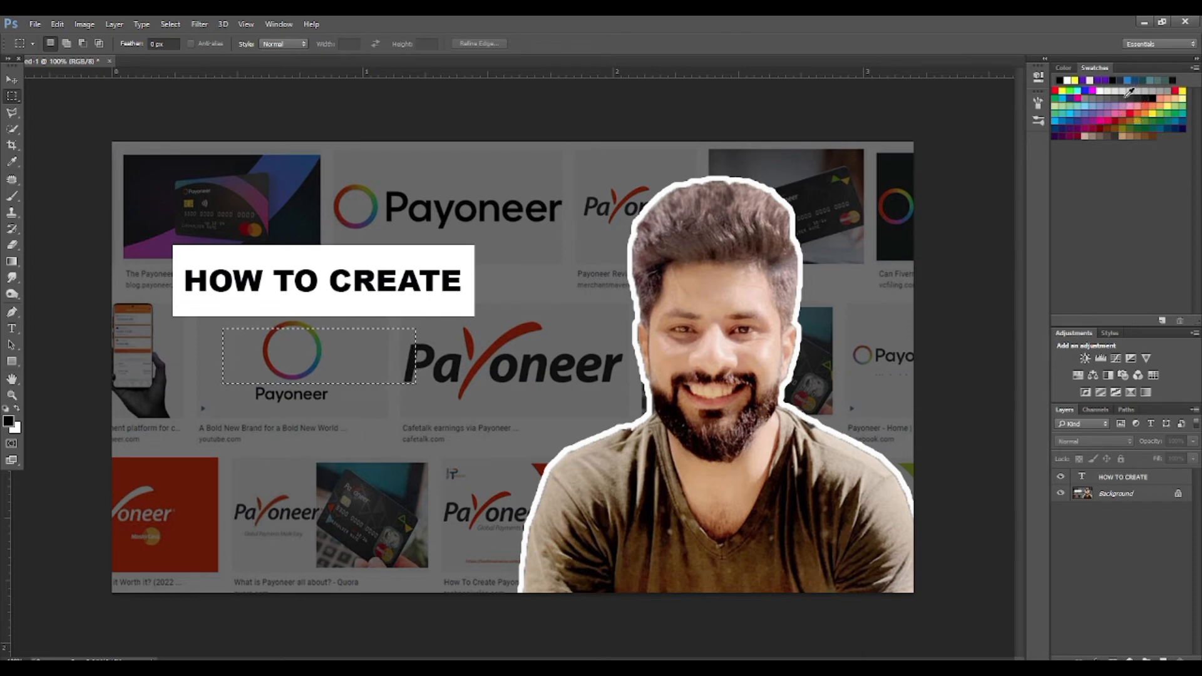
{"action": "left_click", "coordinate": [1154, 90]}
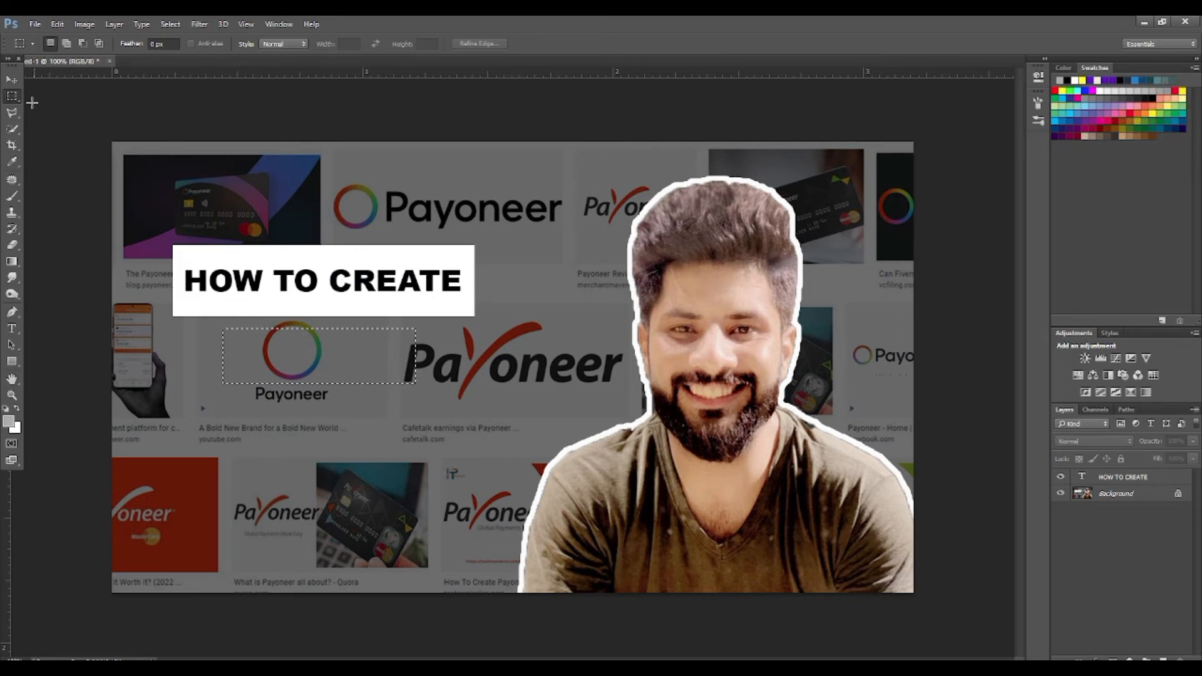
{"action": "left_click", "coordinate": [11, 79]}
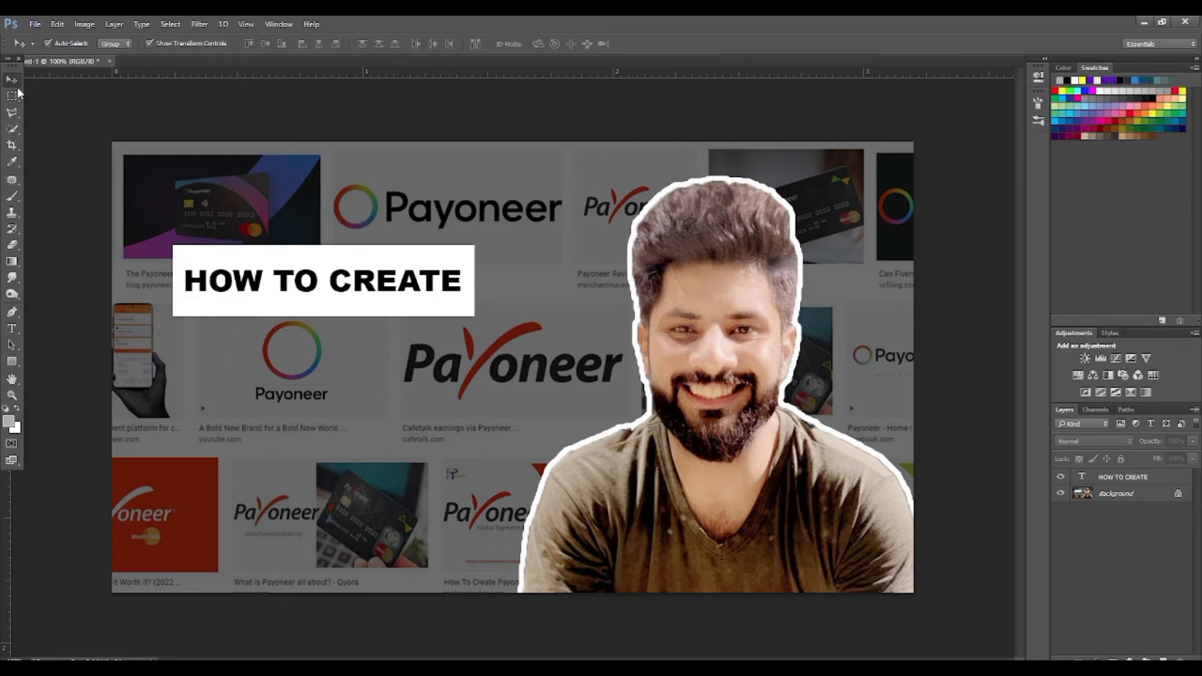
- Select a rectangular area tightly around the large red-and-black Payoneer logo in the middle of the collage
{"action": "key", "text": "ctrl+plus"}
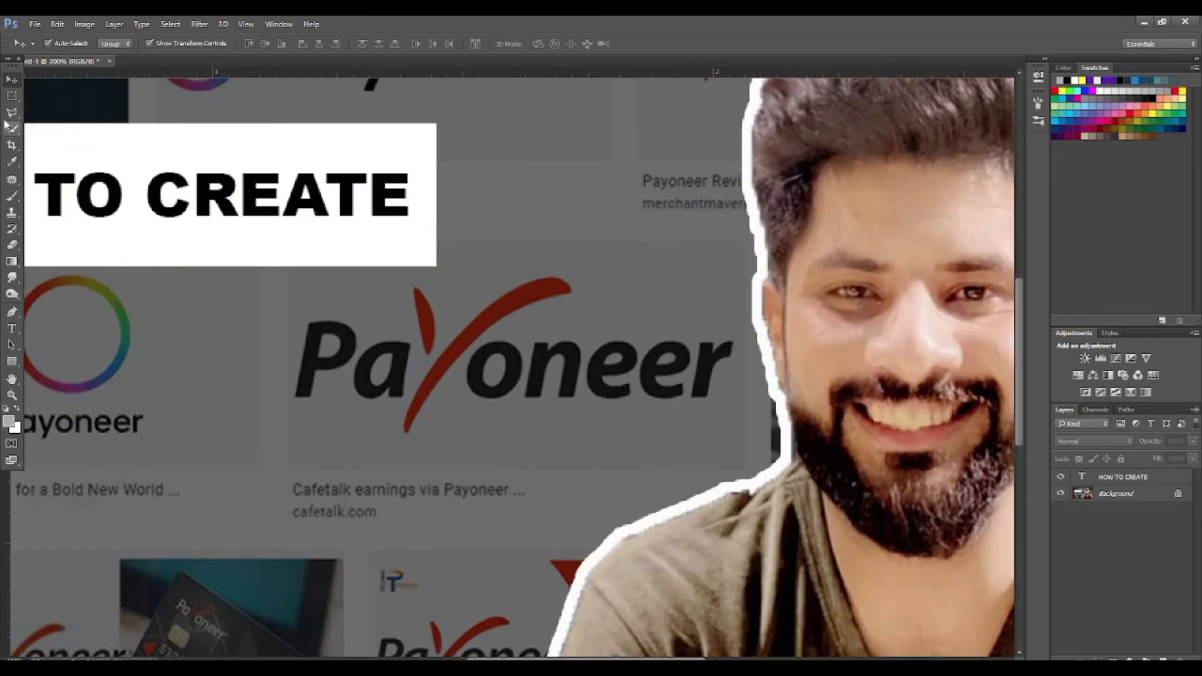
{"action": "left_click", "coordinate": [12, 95]}
{"action": "left_click_drag", "start_coordinate": [730, 288], "coordinate": [289, 455]}
{"action": "key", "text": "Up"}
{"action": "key", "text": "Up"}
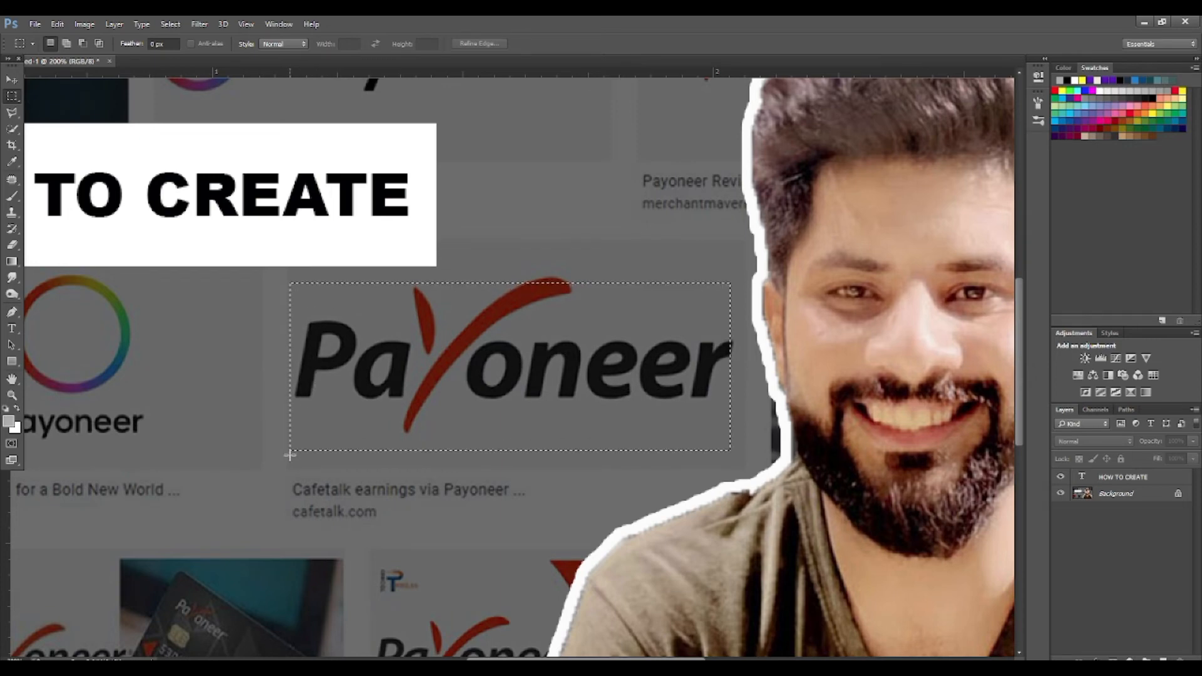
{"action": "key", "text": "Up"}
{"action": "key", "text": "Right"}
{"action": "key", "text": "Right"}
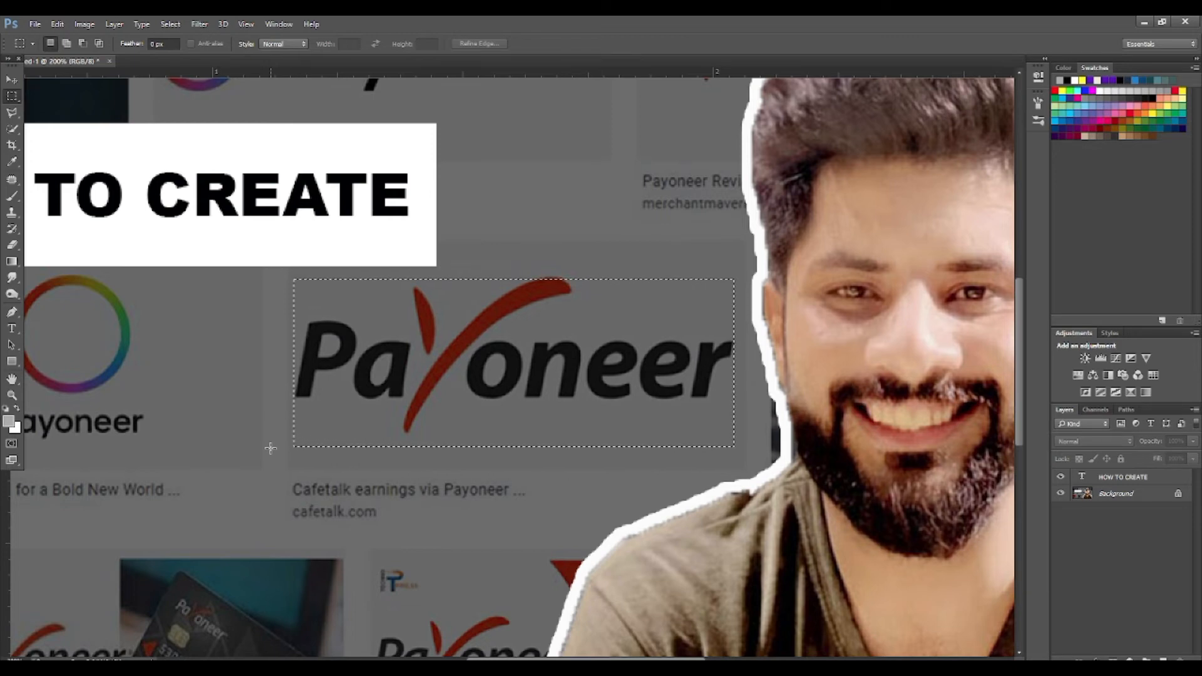
{"action": "key", "text": "Right"}
{"action": "key", "text": "Right"}
{"action": "key", "text": "Up"}
{"action": "key", "text": "Up"}
{"action": "key", "text": "Left"}
{"action": "key", "text": "Left"}
{"action": "key", "text": "Left"}
{"action": "key", "text": "Up"}
{"action": "key", "text": "Up"}
{"action": "key", "text": "Up"}
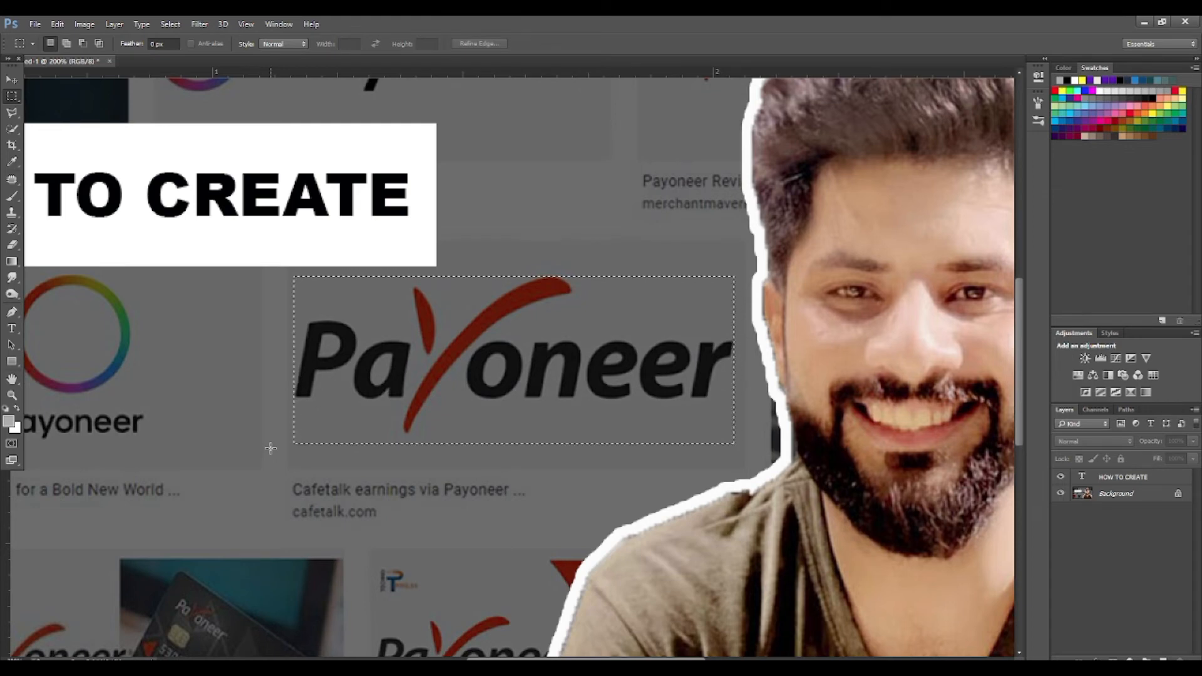
{"action": "key", "text": "Left"}
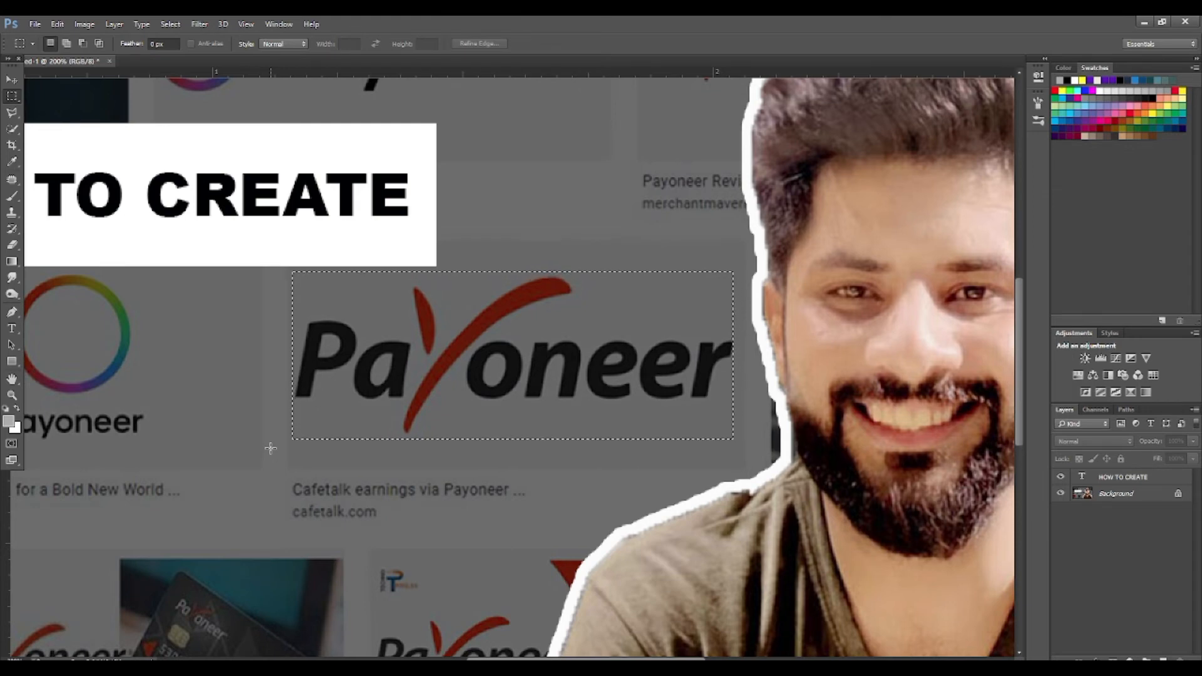
{"action": "key", "text": "Right"}
- Copy the selected Payoneer logo from the background to its own layer and move it left beneath the white box
{"action": "key", "text": "ctrl+j"}
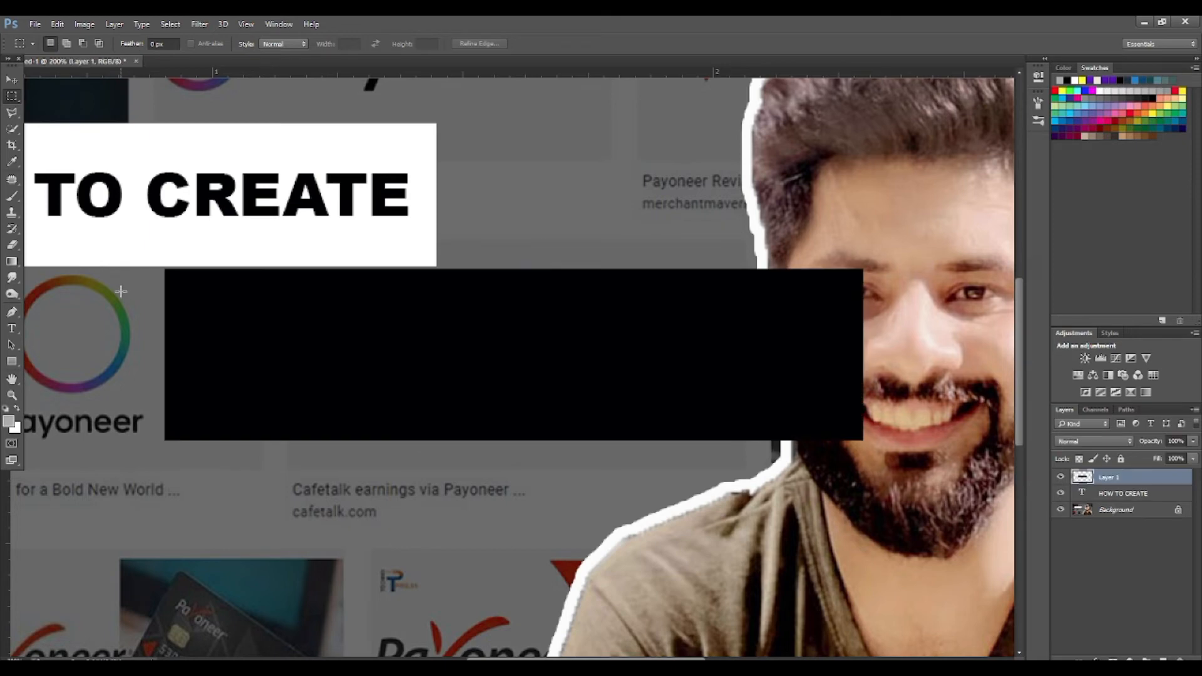
{"action": "key", "text": "ctrl+z"}
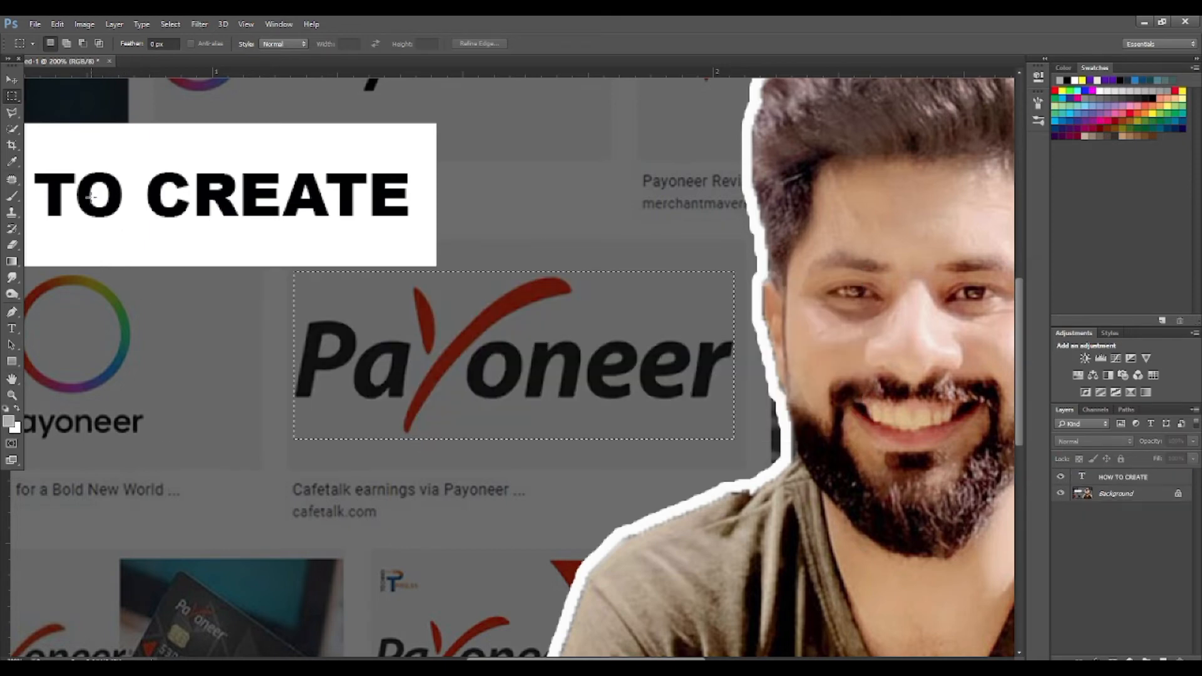
{"action": "key", "text": "ctrl+j"}
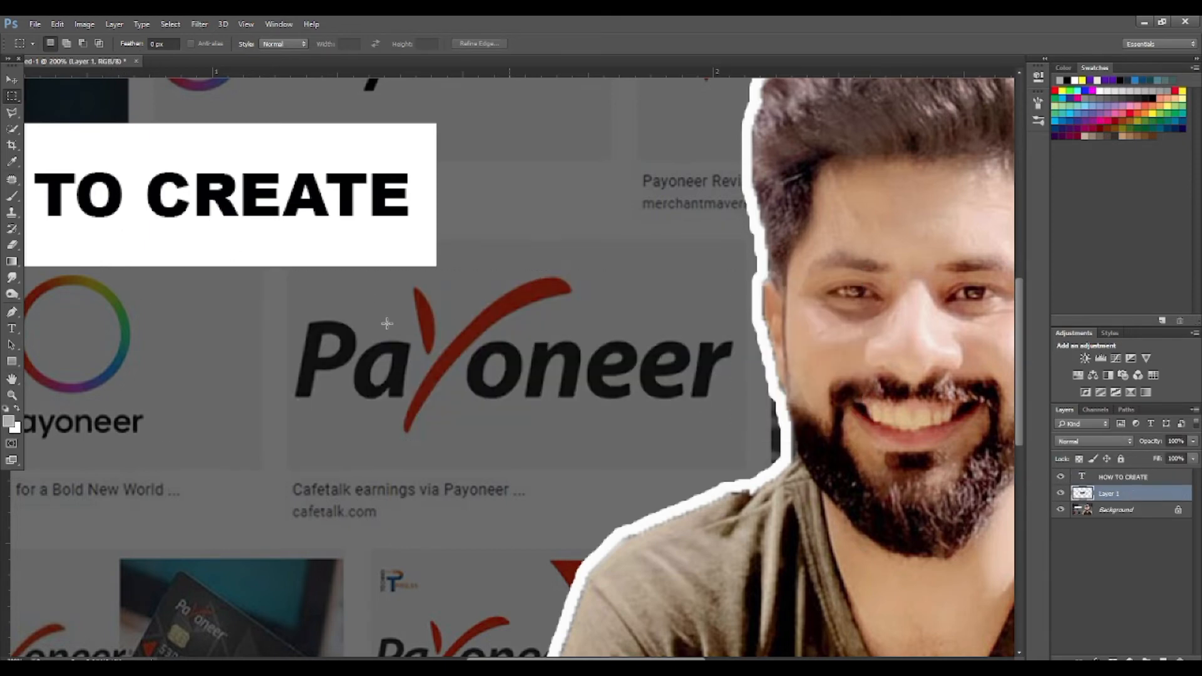
{"action": "left_click", "coordinate": [12, 84]}
{"action": "left_click_drag", "start_coordinate": [563, 356], "coordinate": [400, 375]}
{"action": "key", "text": "ctrl+minus"}
{"action": "key", "text": "ctrl+minus"}
{"action": "key", "text": "ctrl+plus"}
{"action": "key", "text": "ctrl+plus"}
{"action": "key", "text": "ctrl+minus"}
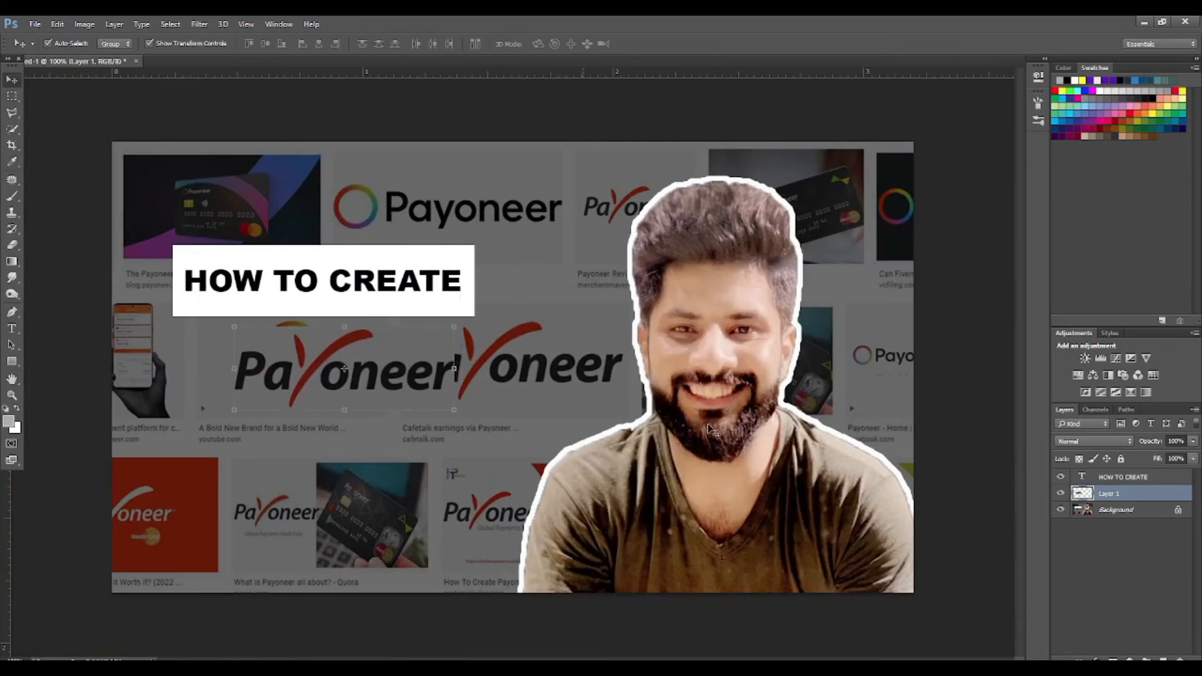
{"action": "double_click", "coordinate": [1172, 495]}
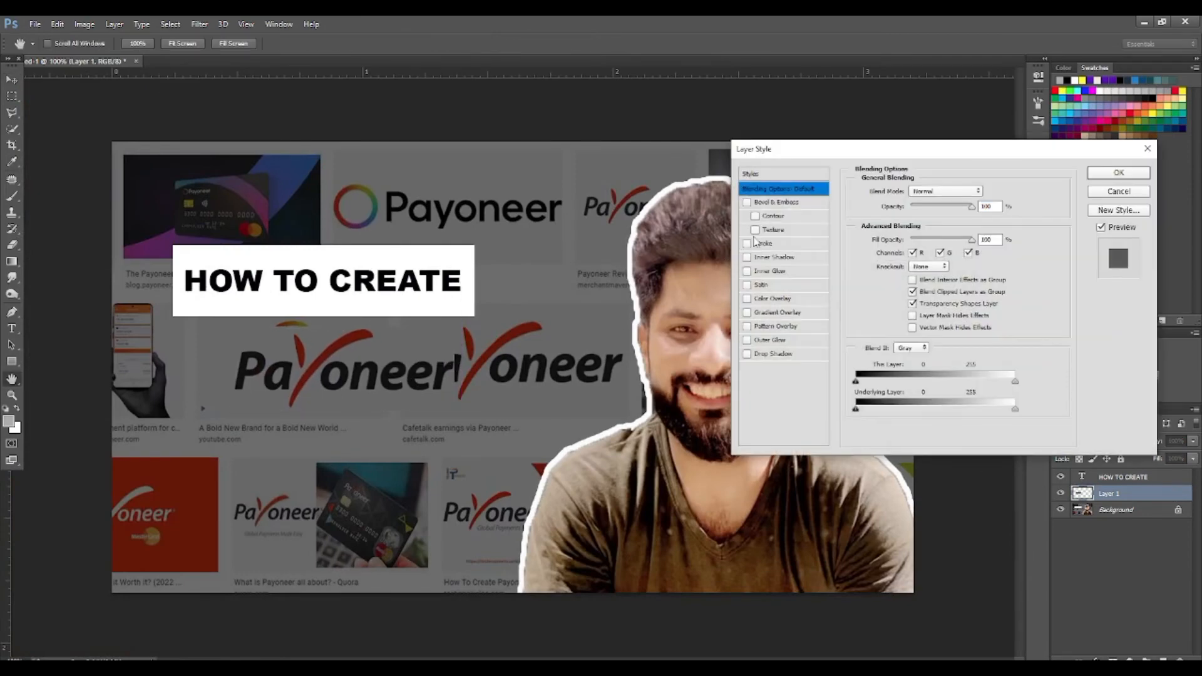
{"action": "left_click", "coordinate": [764, 244]}
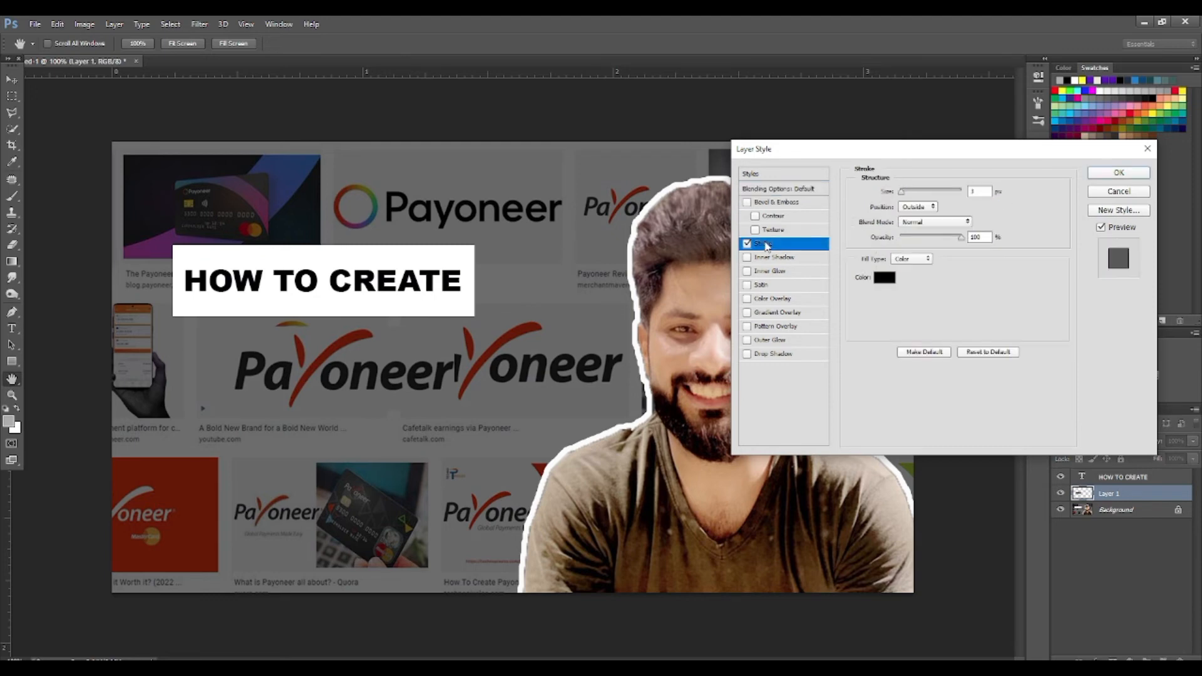
{"action": "left_click", "coordinate": [891, 278]}
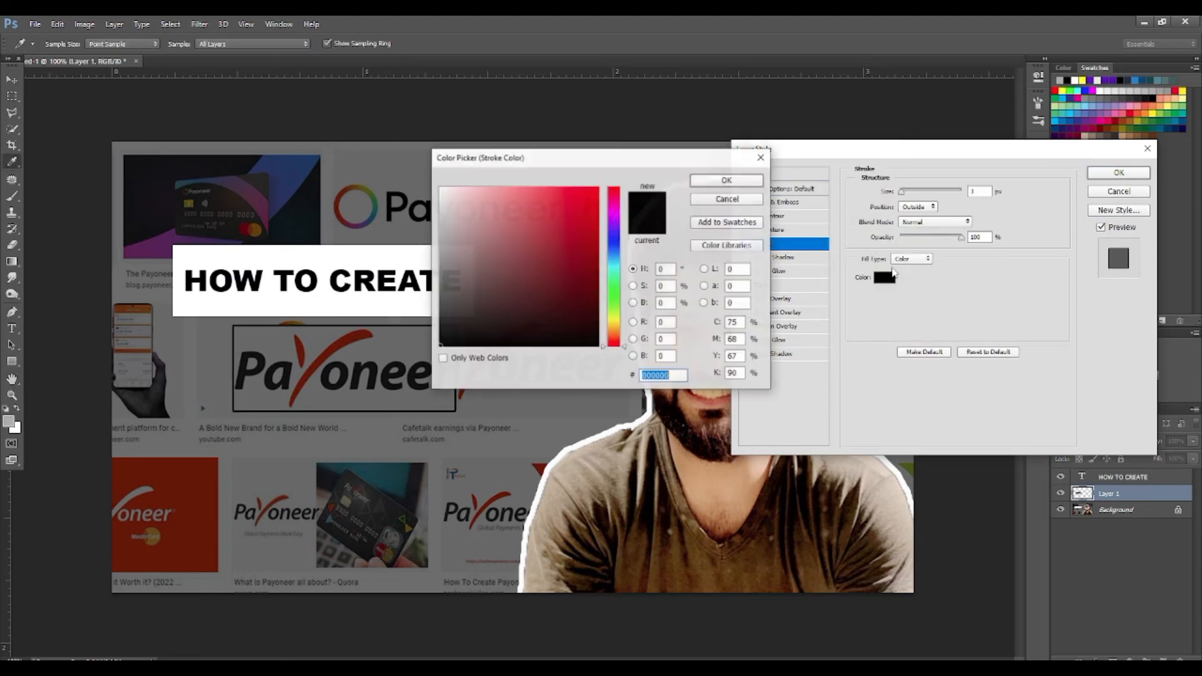
{"action": "left_click", "coordinate": [614, 341]}
{"action": "left_click", "coordinate": [599, 190]}
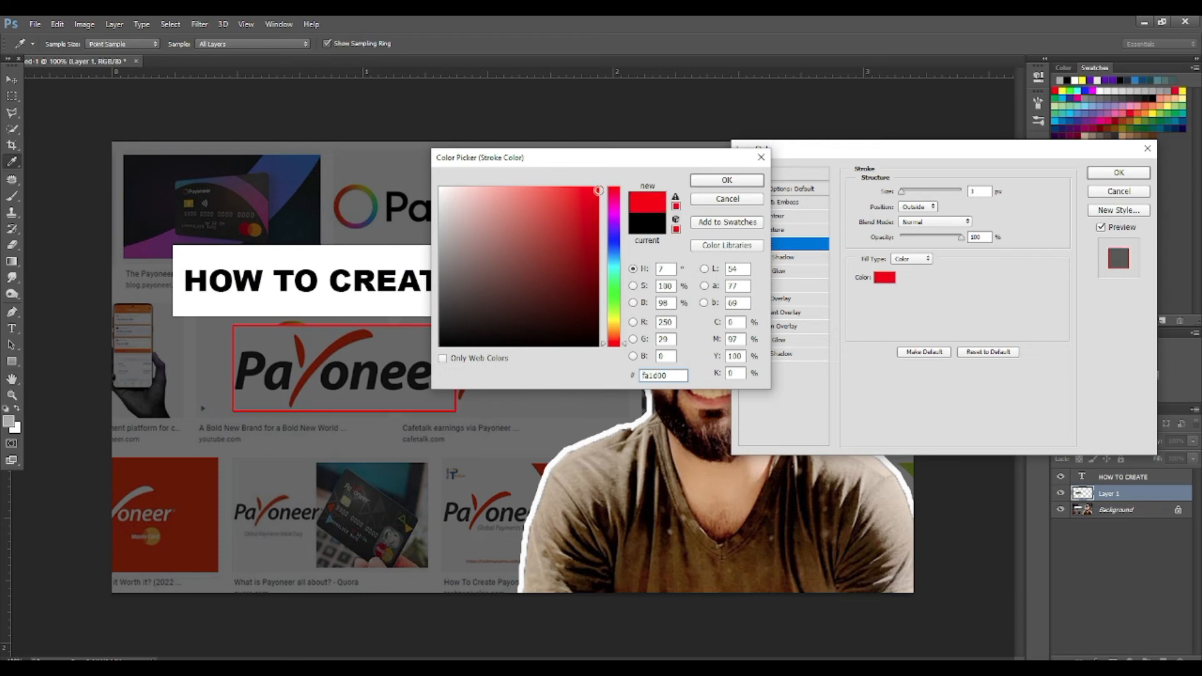
{"action": "left_click", "coordinate": [612, 221]}
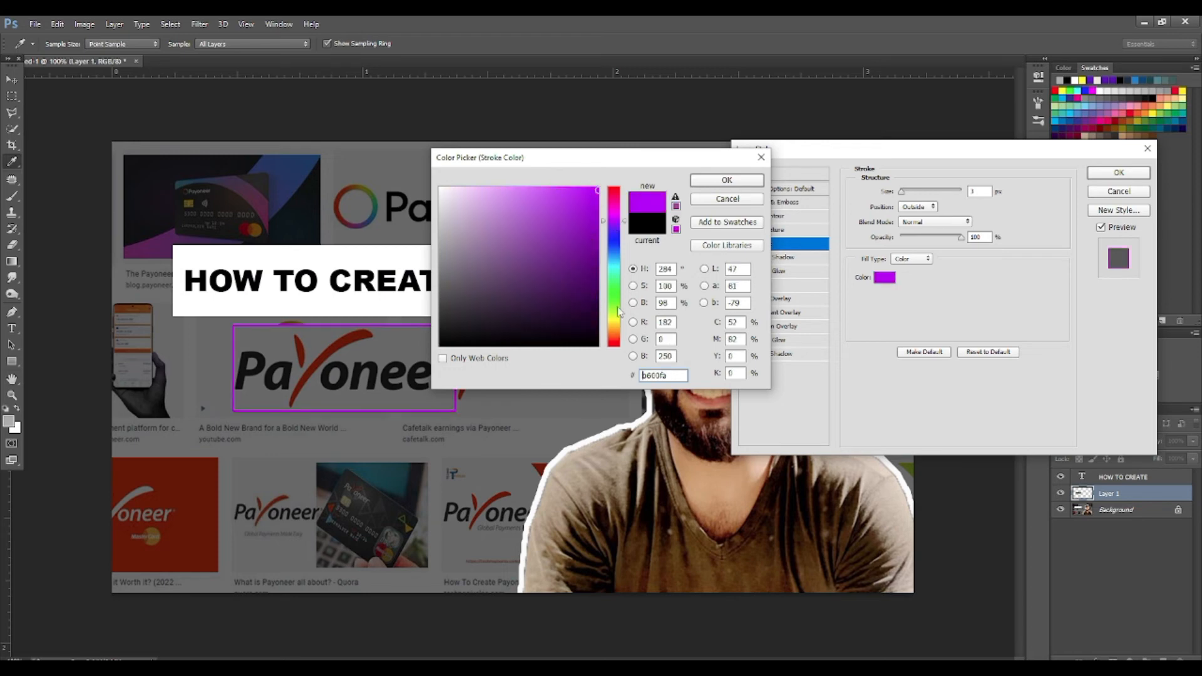
{"action": "left_click", "coordinate": [734, 204]}
{"action": "left_click", "coordinate": [1109, 195]}
{"action": "key", "text": "v"}
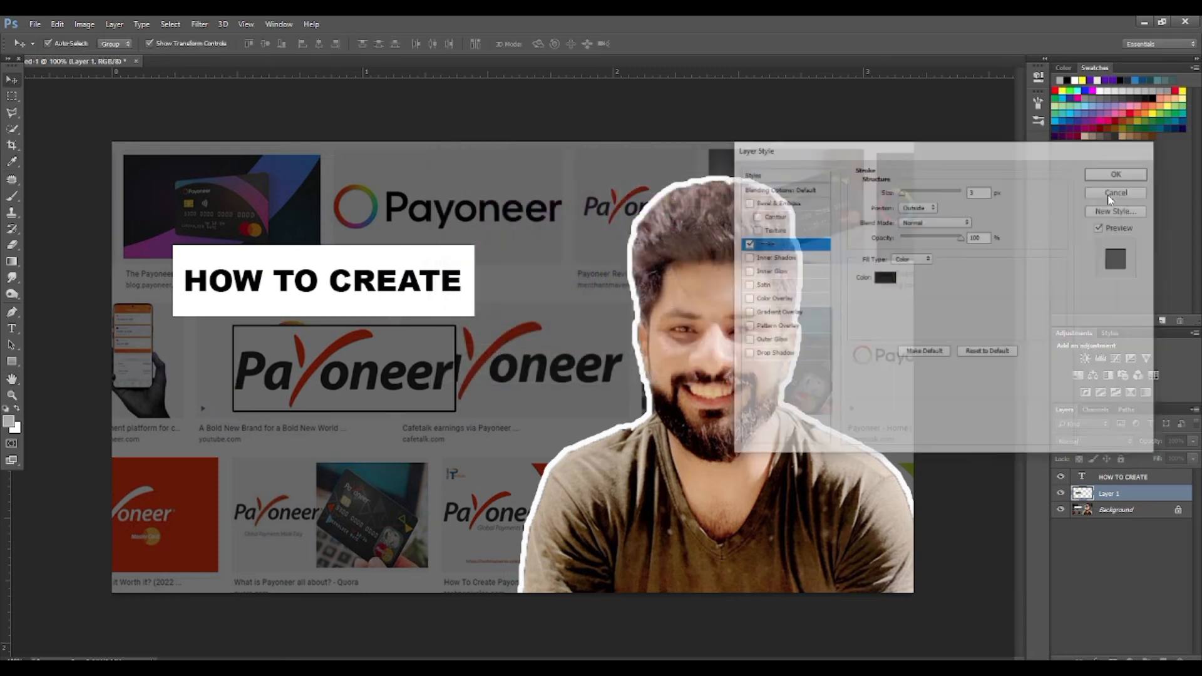
- Move the copied Payoneer logo down and to the right, clearing the area directly beneath the white HOW TO CREATE box
{"action": "mouse_move", "coordinate": [381, 362]}
{"action": "left_mouse_down"}
{"action": "mouse_move", "coordinate": [426, 350]}
{"action": "mouse_move", "coordinate": [413, 398]}
{"action": "mouse_move", "coordinate": [383, 411]}
{"action": "mouse_move", "coordinate": [404, 366]}
{"action": "mouse_move", "coordinate": [311, 370]}
{"action": "left_mouse_up"}
{"action": "key", "text": "ctrl+plus"}
{"action": "key", "text": "ctrl+minus"}
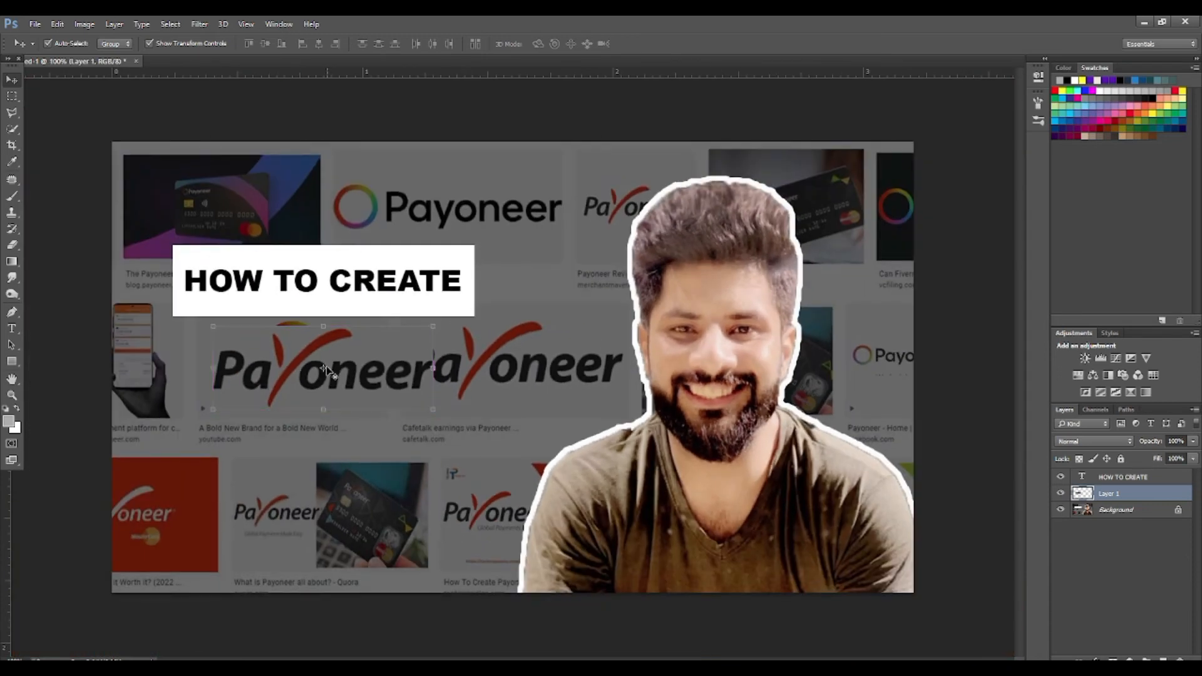
{"action": "key", "text": "ctrl+t"}
{"action": "key", "text": "Return"}
{"action": "left_click_drag", "start_coordinate": [326, 369], "coordinate": [435, 430]}
- Fill a wide rectangular area beneath the white box on the Background layer with red sampled from the large Payoneer logo
{"action": "left_click", "coordinate": [12, 96]}
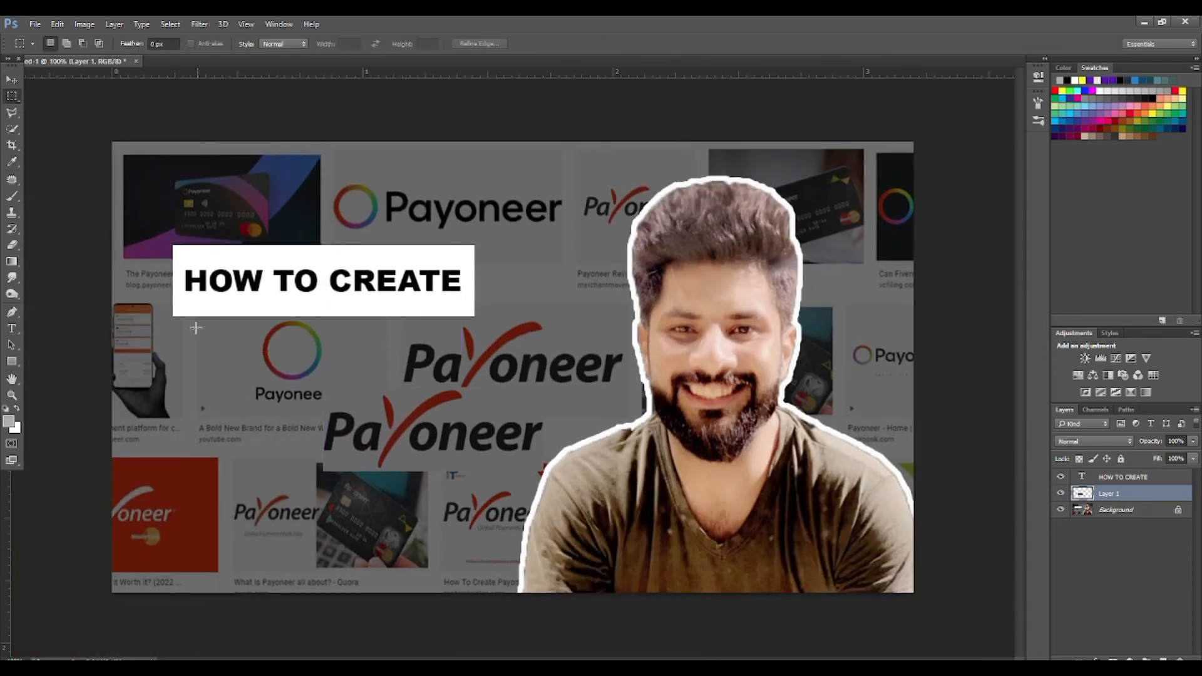
{"action": "left_click_drag", "start_coordinate": [196, 327], "coordinate": [430, 396]}
{"action": "key", "text": "shift+Right"}
{"action": "left_click", "coordinate": [1141, 509]}
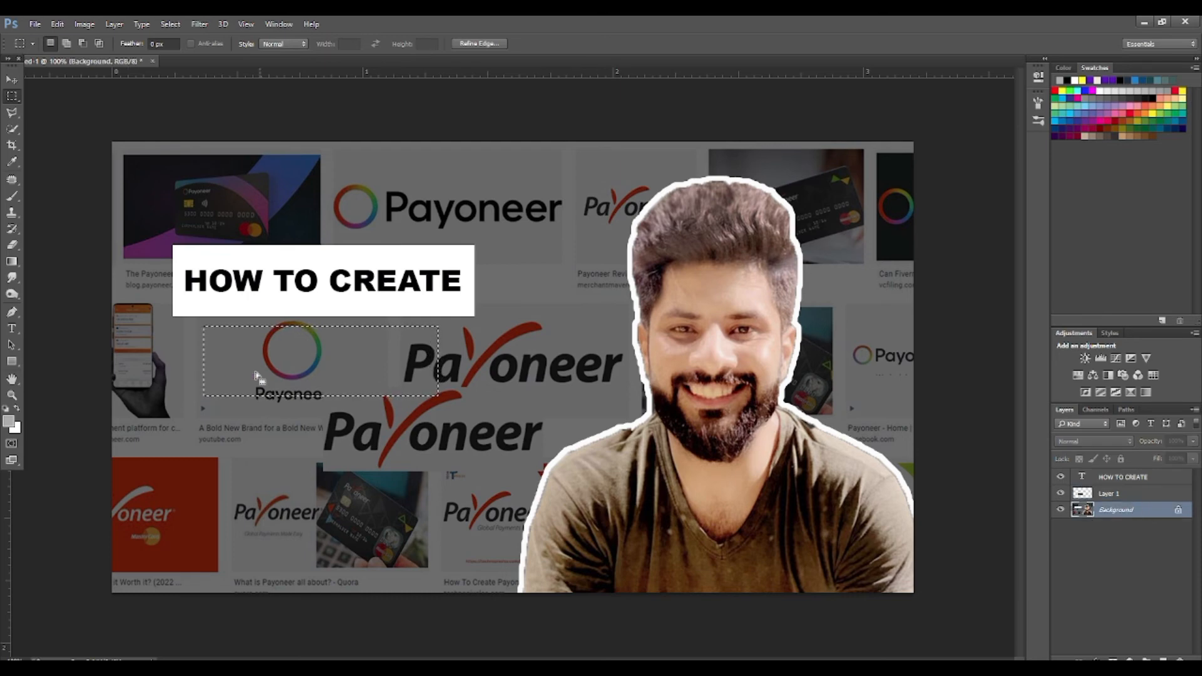
{"action": "left_click", "coordinate": [12, 196]}
{"action": "left_click", "coordinate": [524, 327], "text": "alt"}
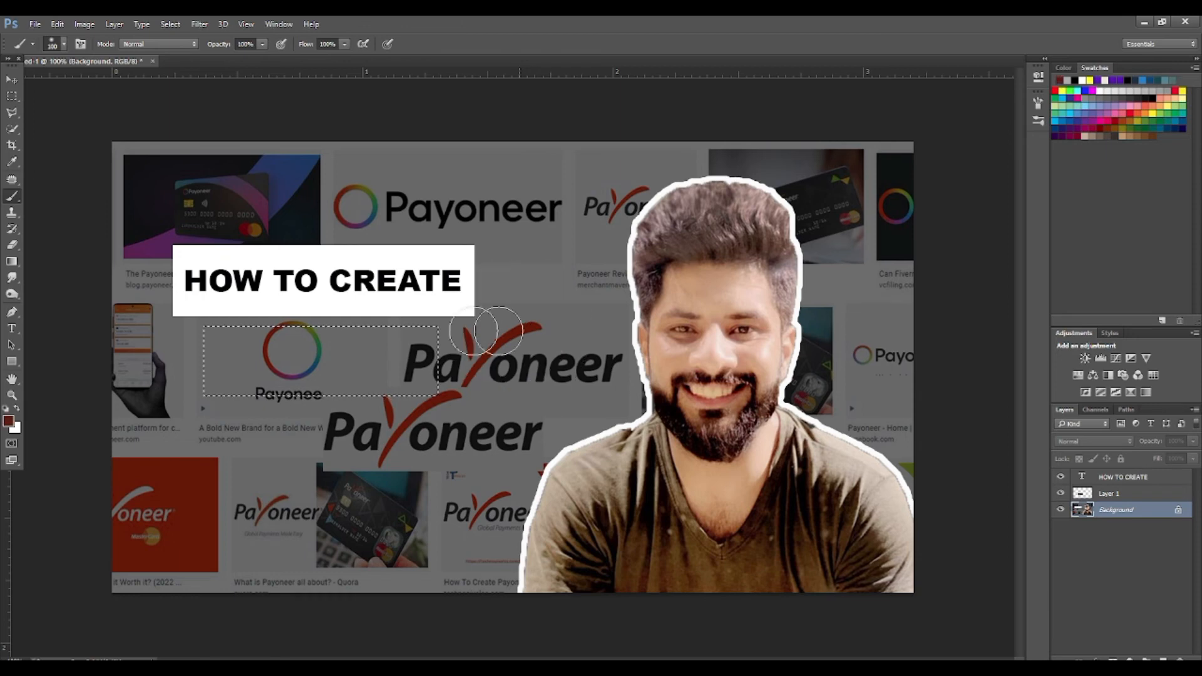
{"action": "key", "text": "alt+BackSpace"}
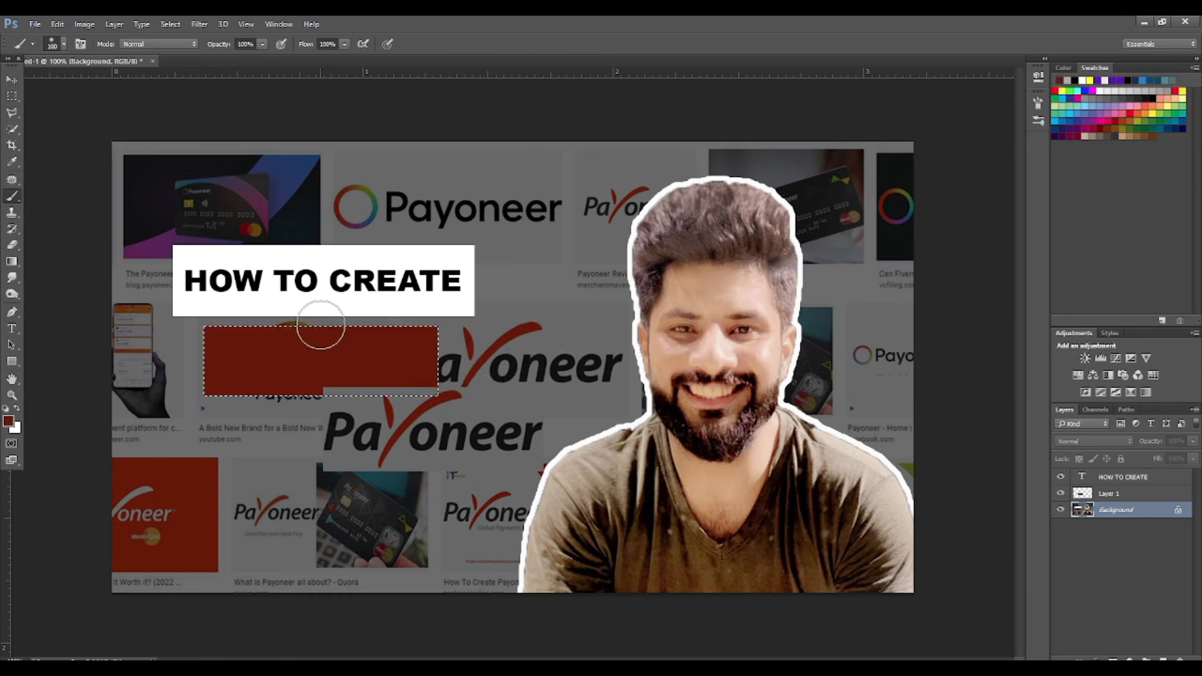
- Move the copied Payoneer logo onto the red rectangle and scale it down to fit inside
{"action": "left_click", "coordinate": [11, 79]}
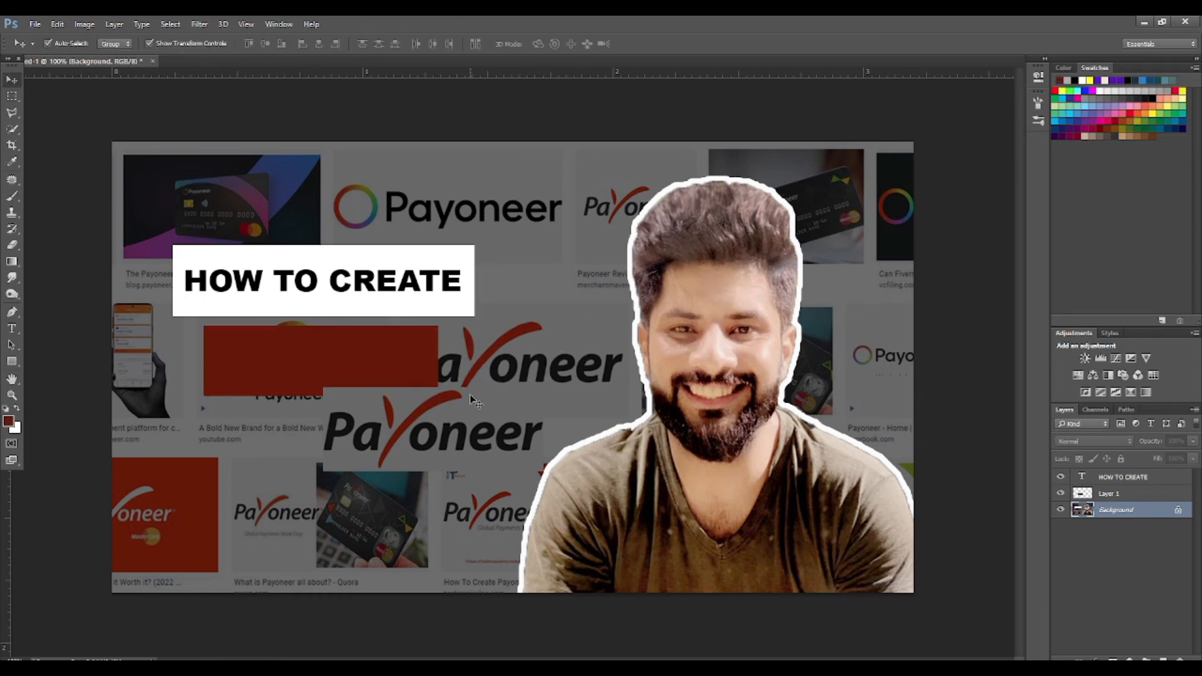
{"action": "left_click_drag", "start_coordinate": [463, 392], "coordinate": [349, 325]}
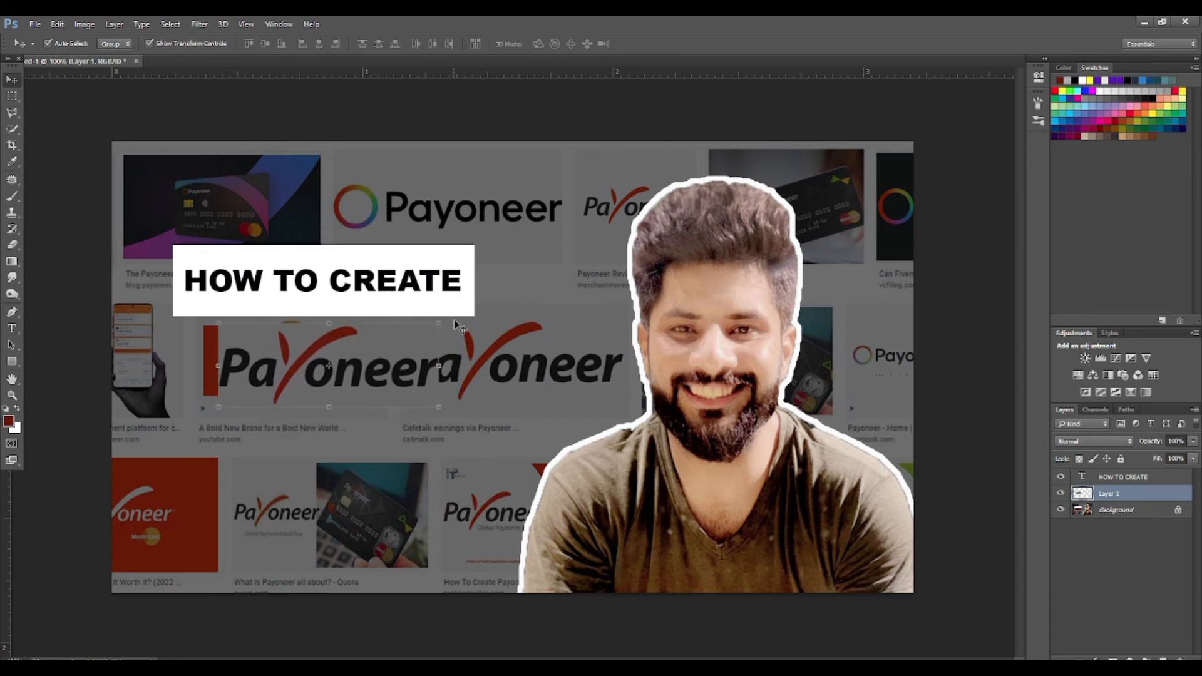
{"action": "left_click_drag", "start_coordinate": [437, 322], "coordinate": [336, 356]}
{"action": "key", "text": "Return"}
{"action": "key", "text": "ctrl+minus"}
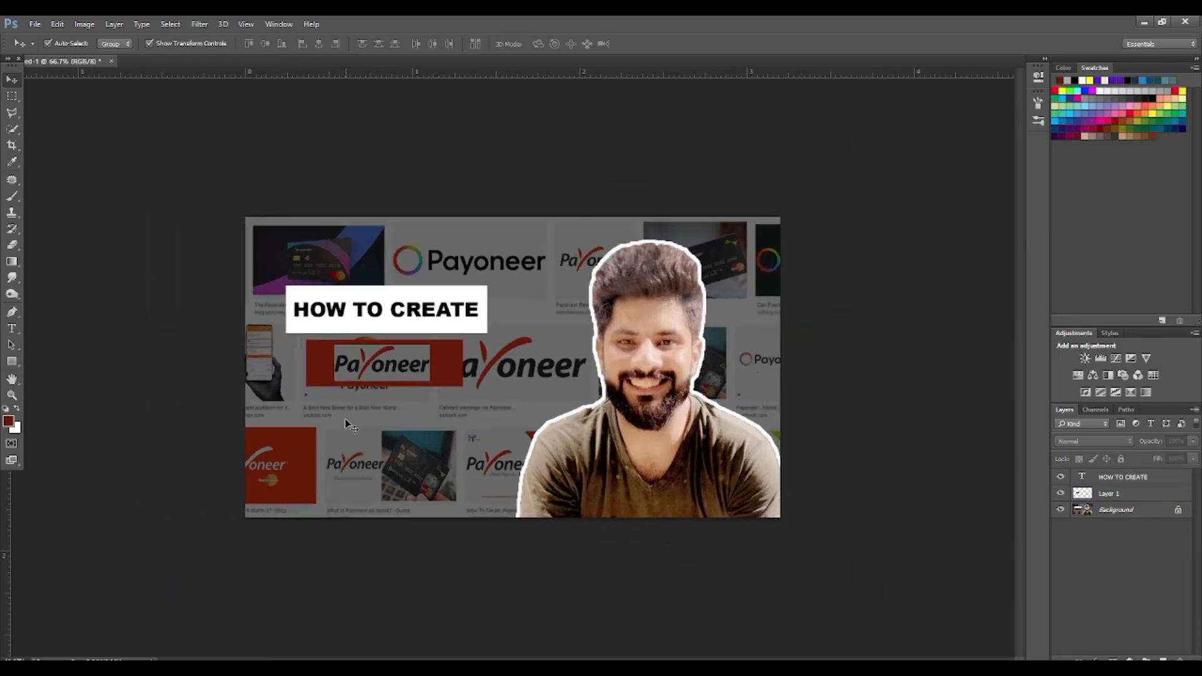
- Stretch the copied logo horizontally on both sides so only an even red frame surrounds it
{"action": "key", "text": "ctrl+plus"}
{"action": "key", "text": "ctrl+plus"}
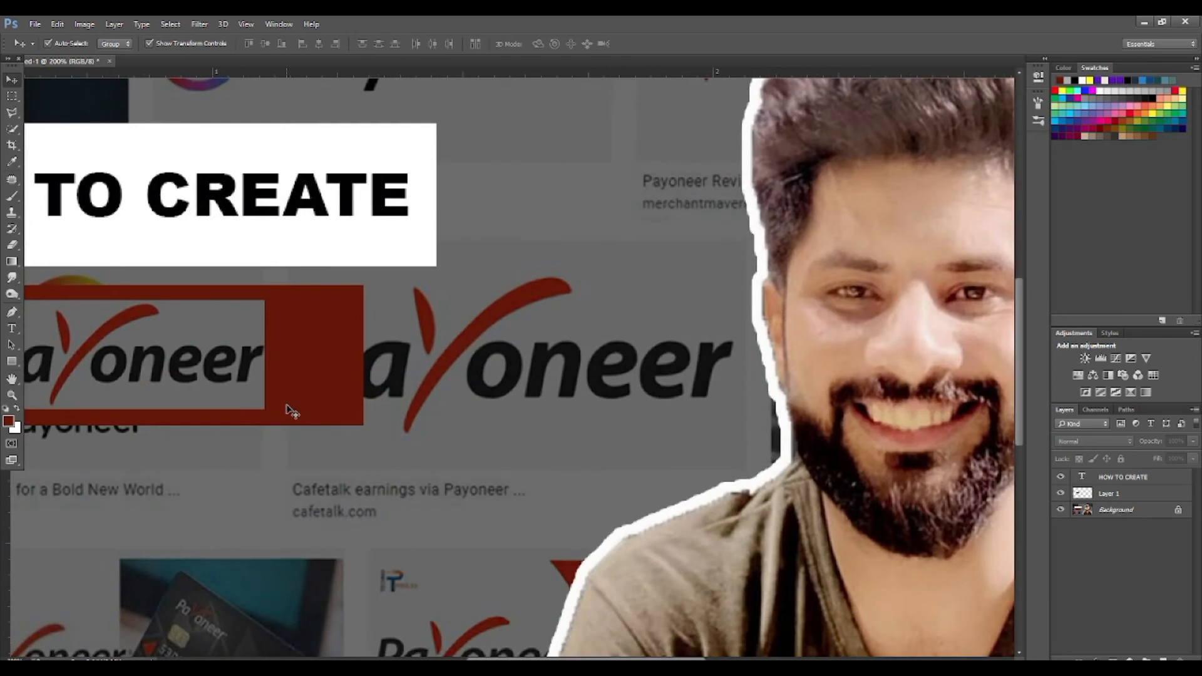
{"action": "key", "text": "ctrl+minus"}
{"action": "left_click", "coordinate": [257, 366]}
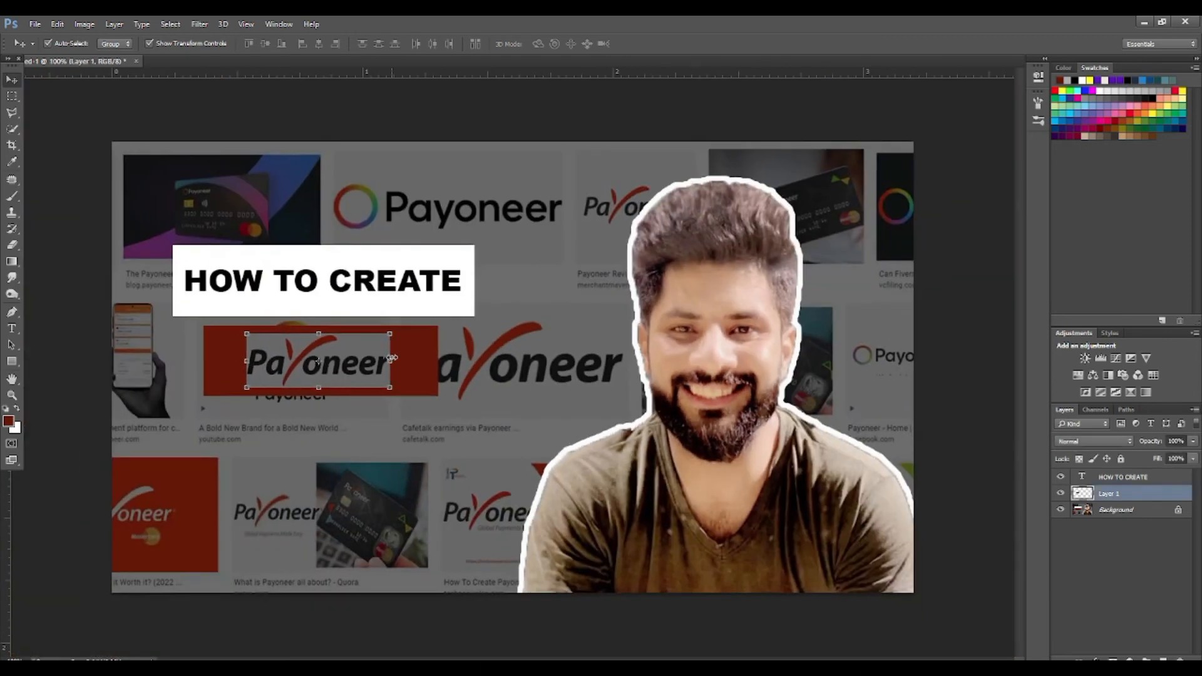
{"action": "left_click_drag", "start_coordinate": [392, 358], "coordinate": [432, 360]}
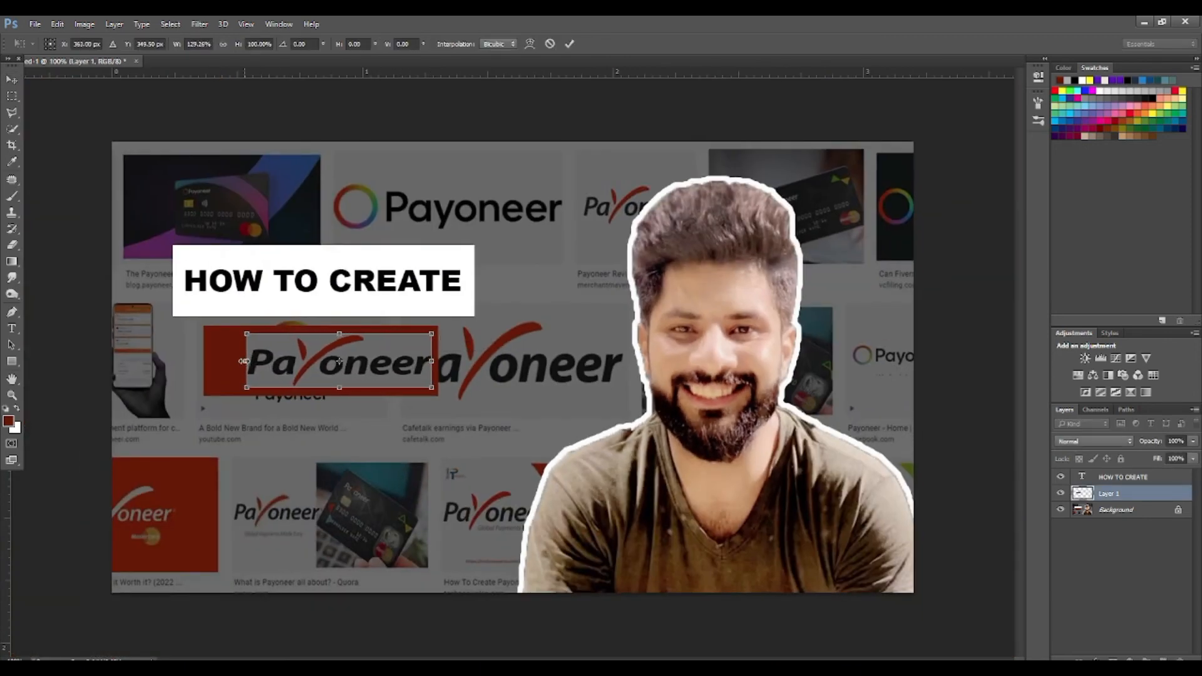
{"action": "left_click_drag", "start_coordinate": [244, 361], "coordinate": [212, 361]}
{"action": "key", "text": "Return"}
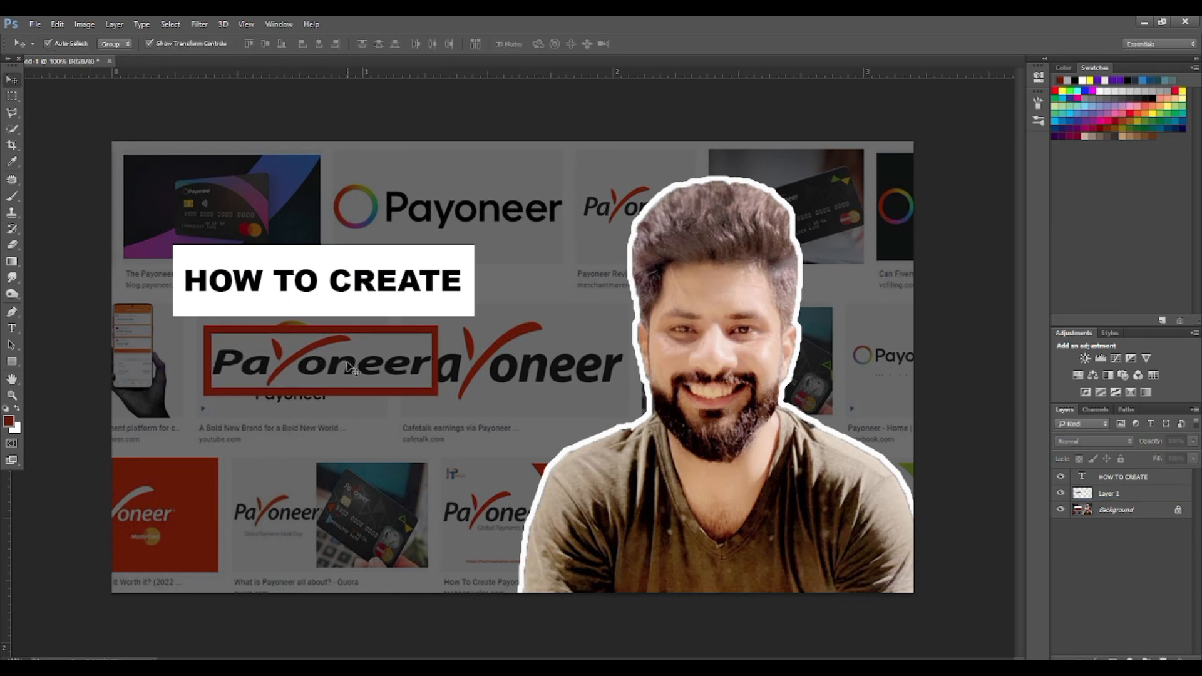
- Fill a small rectangle beneath the red-framed logo with white on the Background layer, then merge all visible layers
{"action": "left_click", "coordinate": [11, 96]}
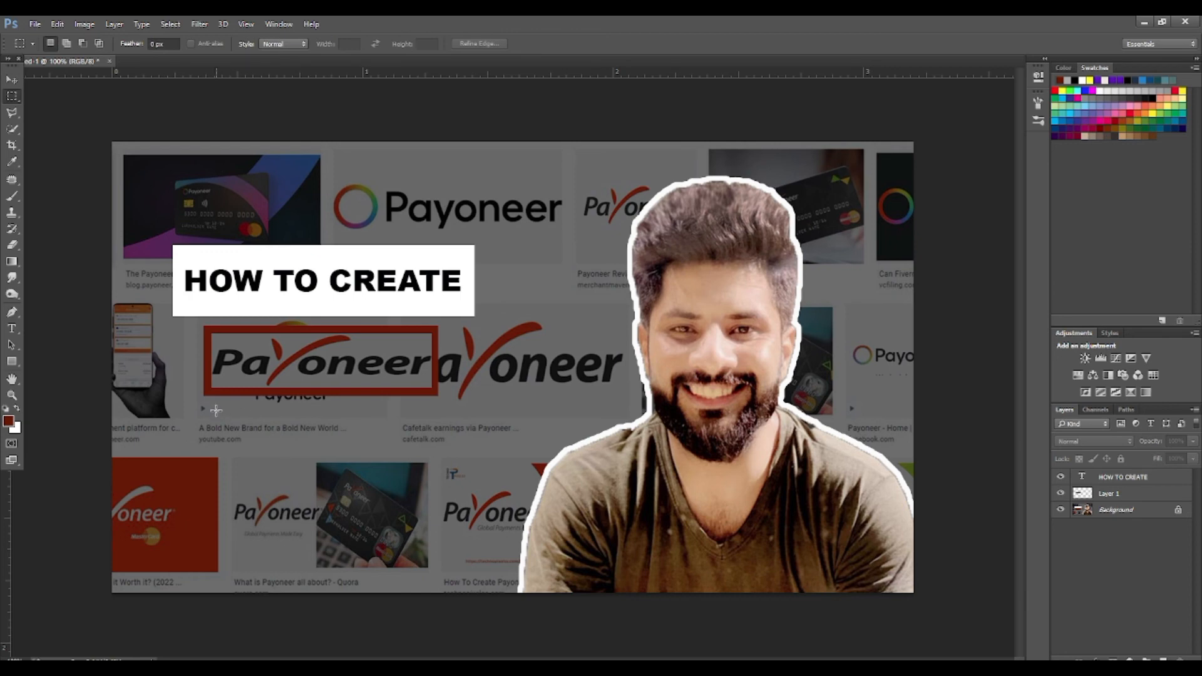
{"action": "left_click_drag", "start_coordinate": [216, 410], "coordinate": [382, 452]}
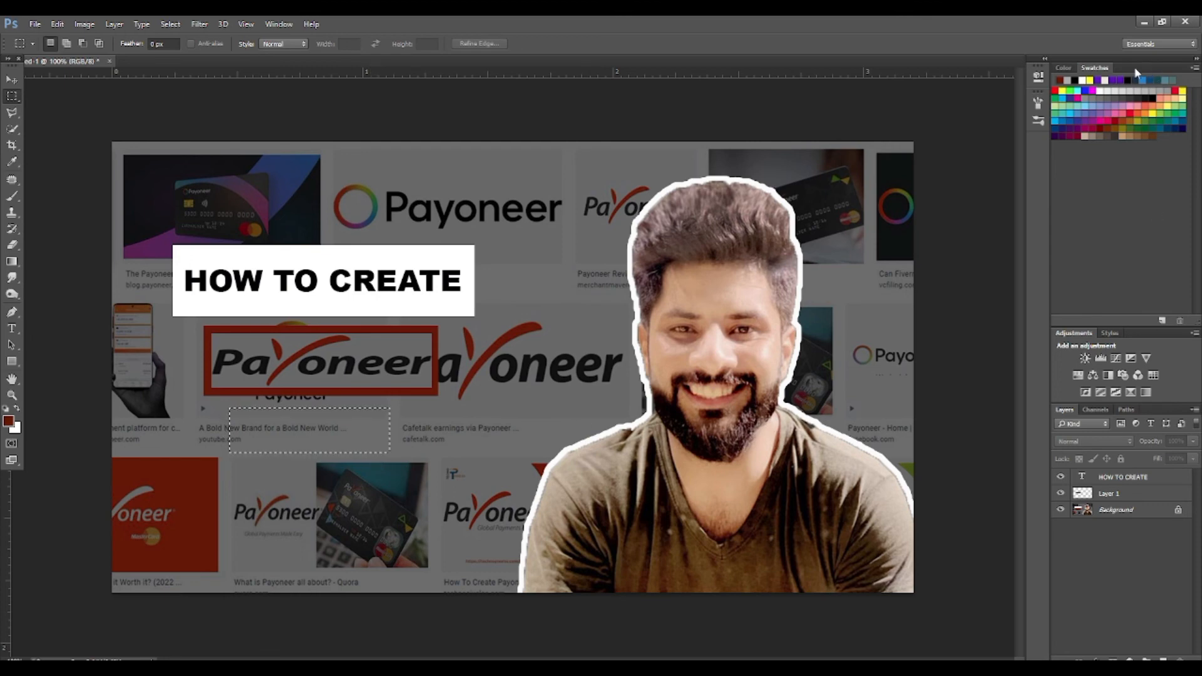
{"action": "left_click", "coordinate": [1088, 80]}
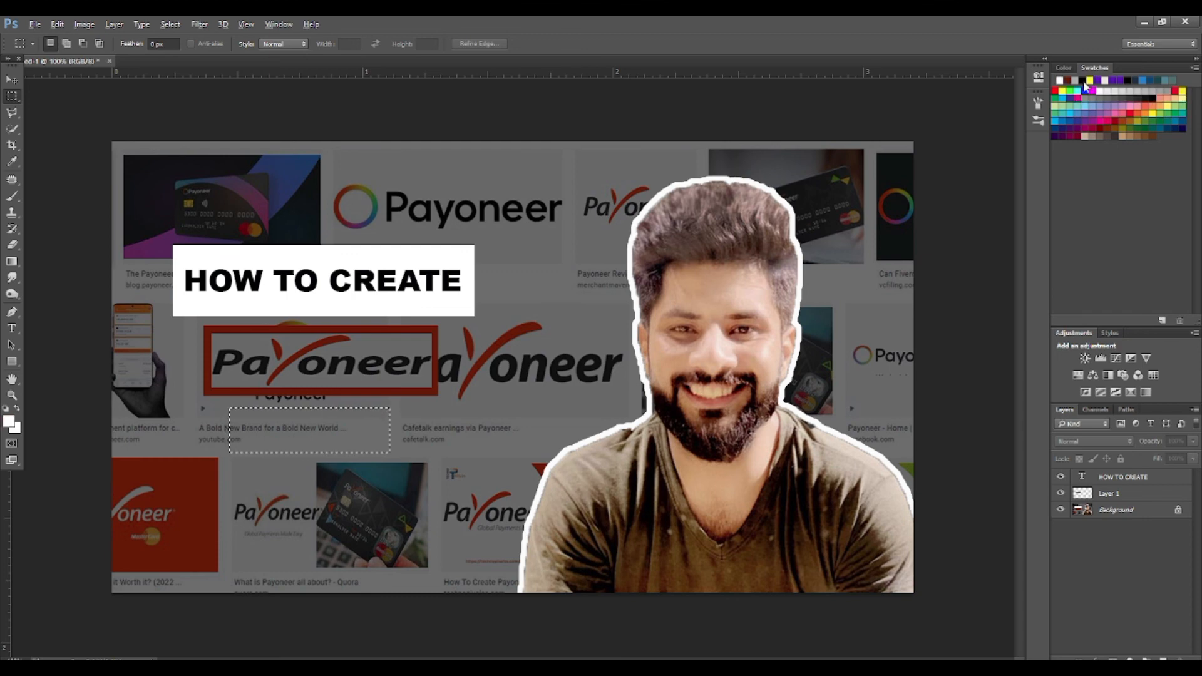
{"action": "left_click", "coordinate": [1151, 510]}
{"action": "key", "text": "alt+BackSpace"}
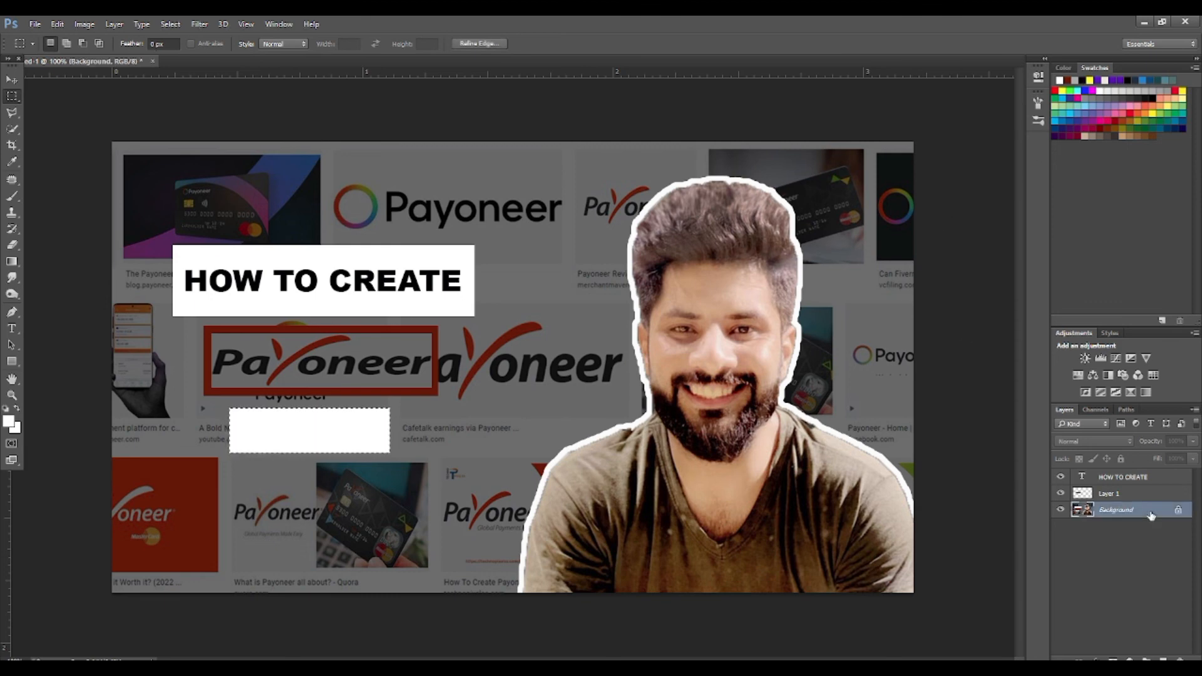
{"action": "key", "text": "ctrl+d"}
{"action": "key", "text": "ctrl+shift+e"}
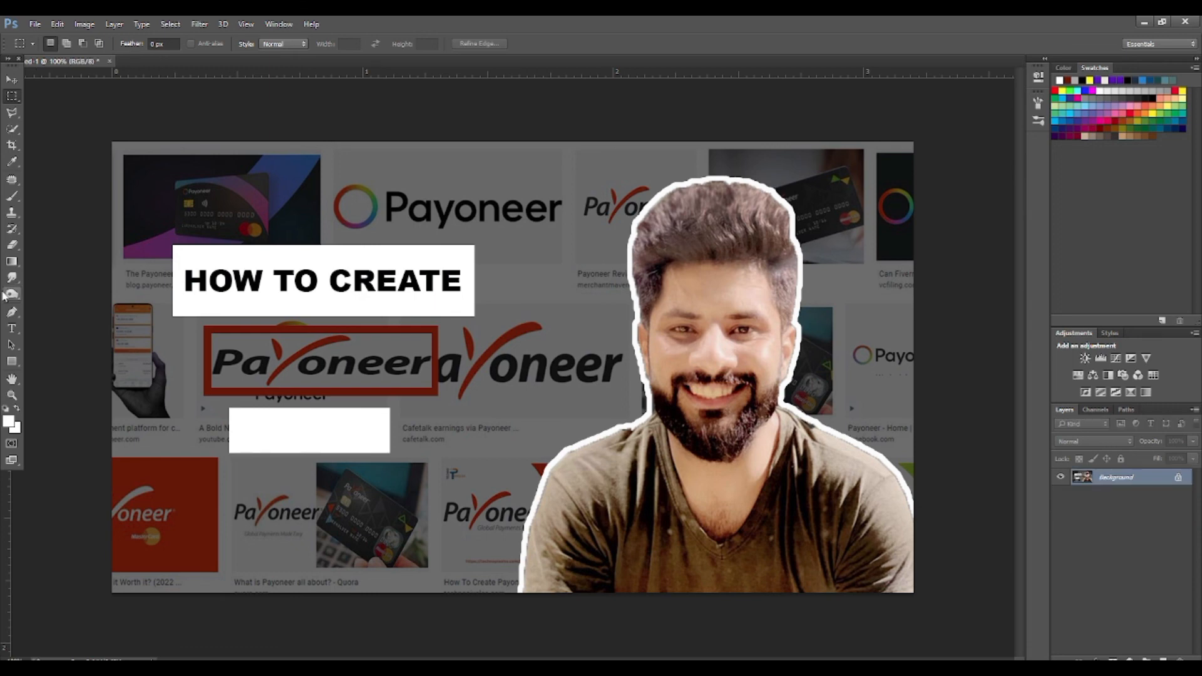
- Add the text THUMNILS in black Arial Black, starting at the small white rectangle
{"action": "left_click", "coordinate": [12, 327]}
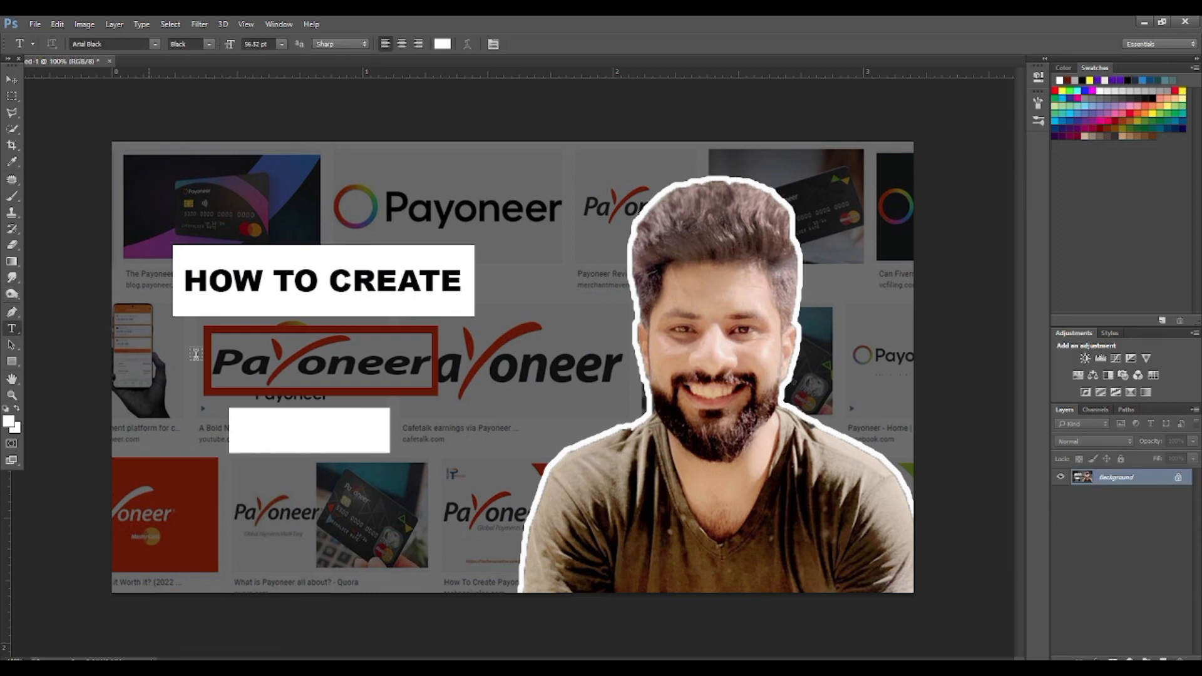
{"action": "left_click", "coordinate": [1083, 80]}
{"action": "left_click", "coordinate": [322, 439]}
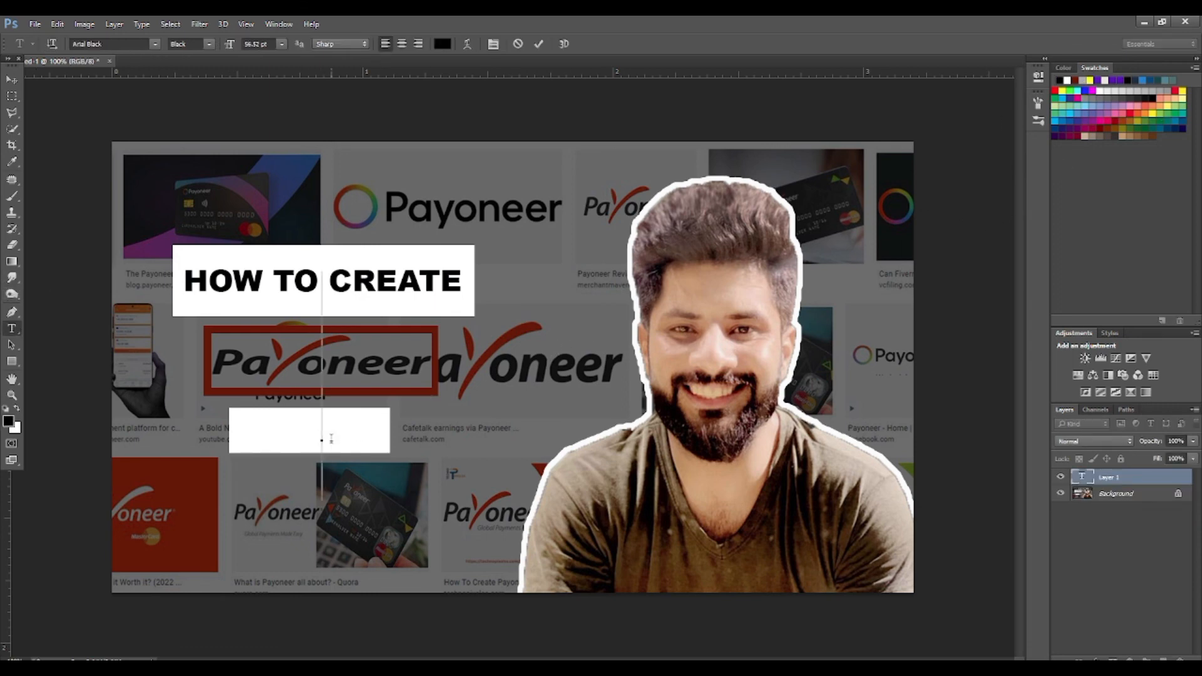
{"action": "type", "text": "THUM"}
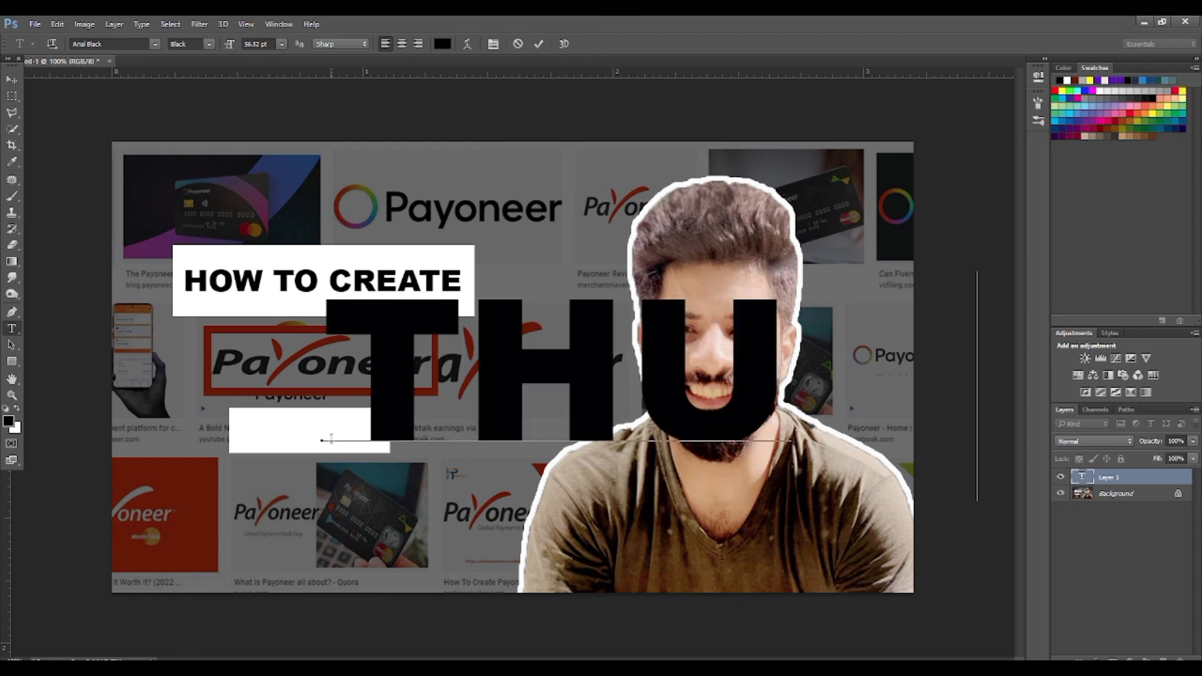
{"action": "left_click", "coordinate": [8, 81]}
- Scale the oversized THUMNILS text down to the width of the small white rectangle and place it there
{"action": "key", "text": "ctrl+minus"}
{"action": "left_click_drag", "start_coordinate": [771, 342], "coordinate": [593, 369]}
{"action": "key", "text": "ctrl+minus"}
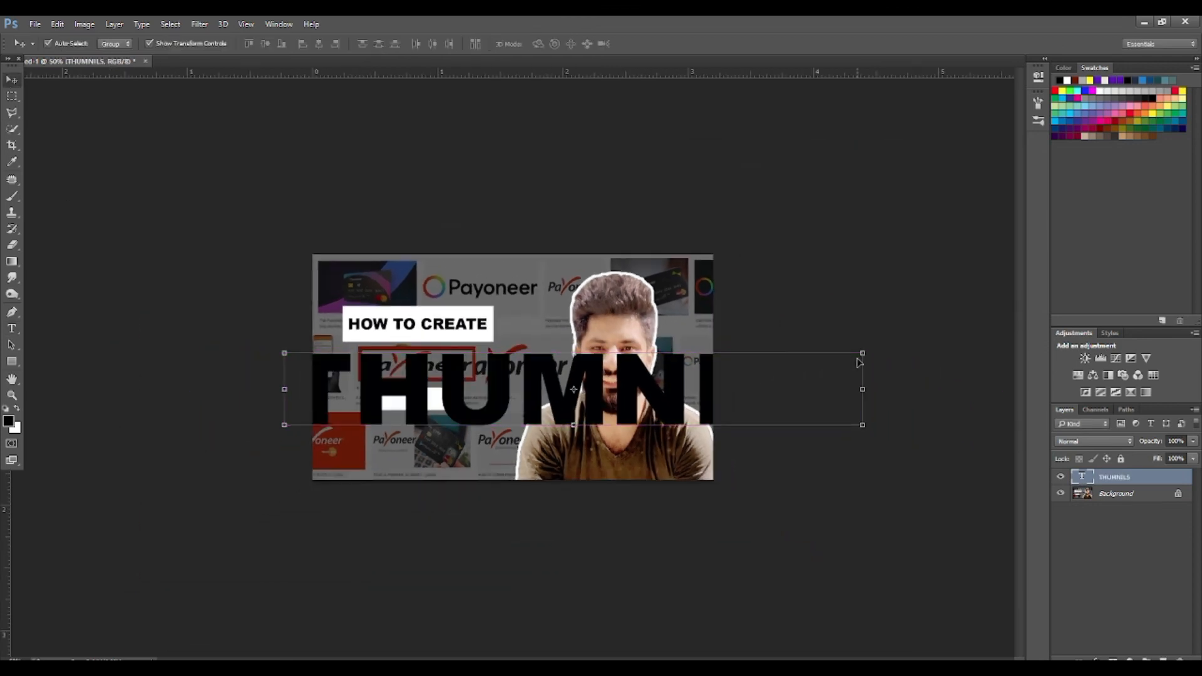
{"action": "left_click", "coordinate": [863, 354]}
{"action": "left_click_drag", "start_coordinate": [868, 337], "coordinate": [625, 299]}
{"action": "key", "text": "Return"}
- Shrink the THUMNILS text to about 94.65% and centre it inside the small white rectangle
{"action": "key", "text": "ctrl+t"}
{"action": "key", "text": "ctrl+plus"}
{"action": "key", "text": "ctrl+plus"}
{"action": "key", "text": "ctrl+plus"}
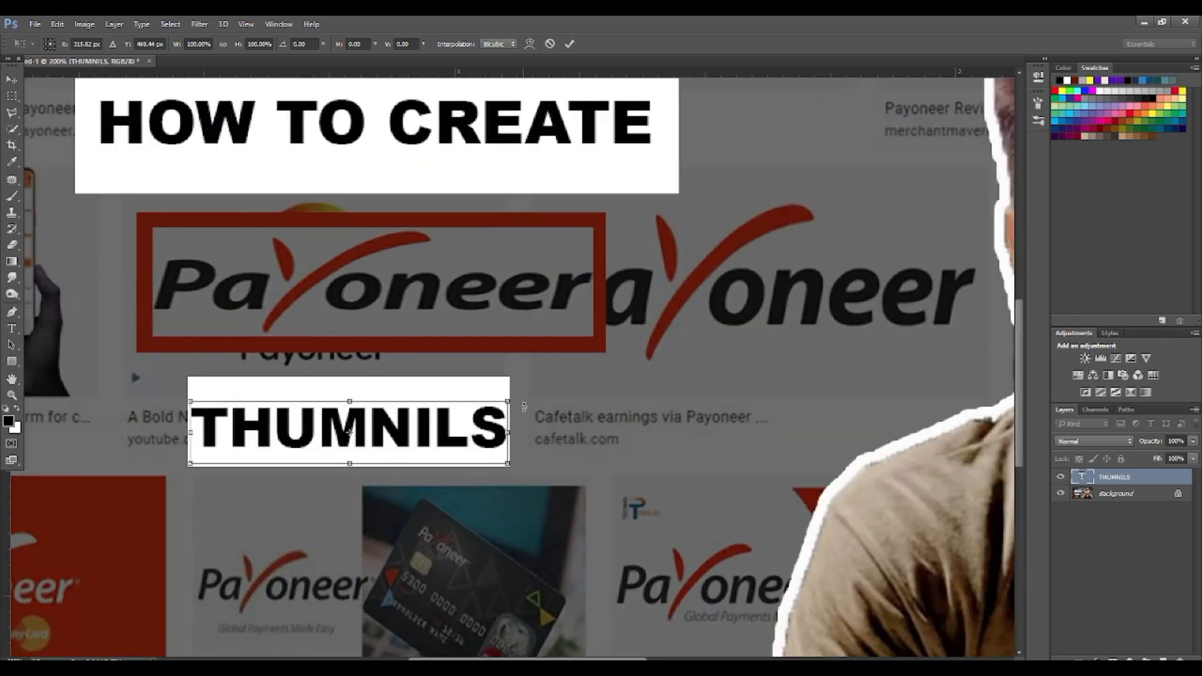
{"action": "left_click_drag", "start_coordinate": [511, 398], "coordinate": [494, 401]}
{"action": "key", "text": "Up"}
{"action": "key", "text": "Up"}
{"action": "key", "text": "Up"}
{"action": "key", "text": "Up"}
{"action": "key", "text": "Up"}
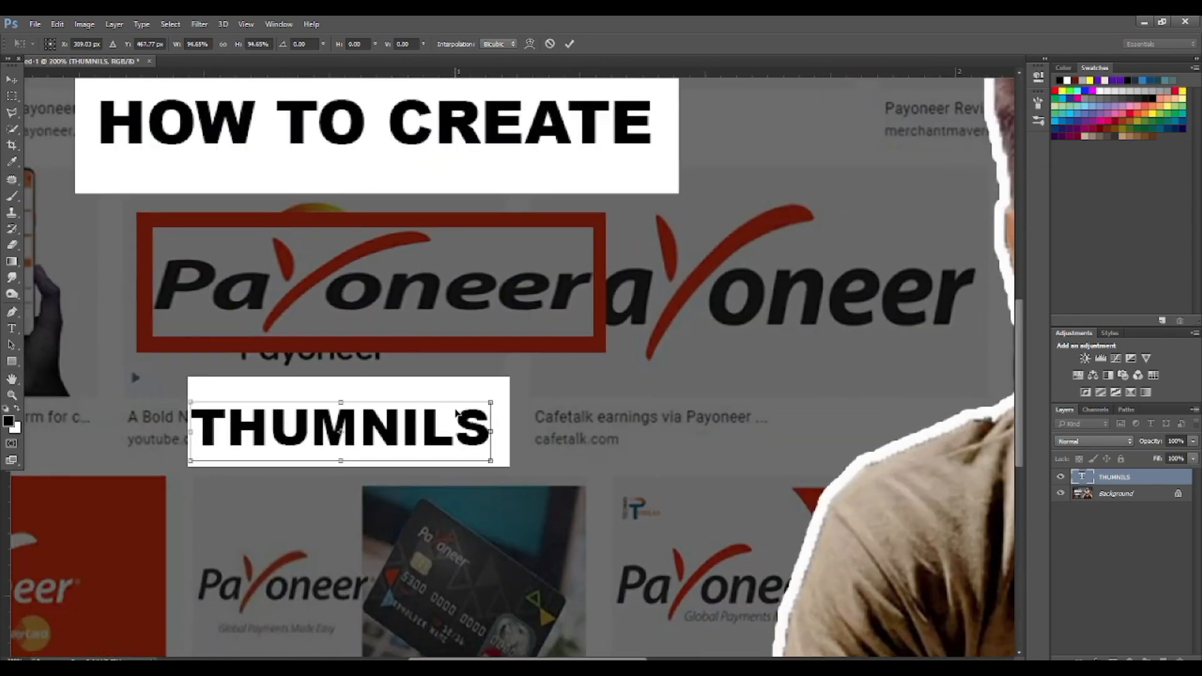
{"action": "key", "text": "Right"}
{"action": "key", "text": "Right"}
{"action": "key", "text": "Right"}
{"action": "key", "text": "Right"}
{"action": "key", "text": "Up"}
{"action": "key", "text": "Up"}
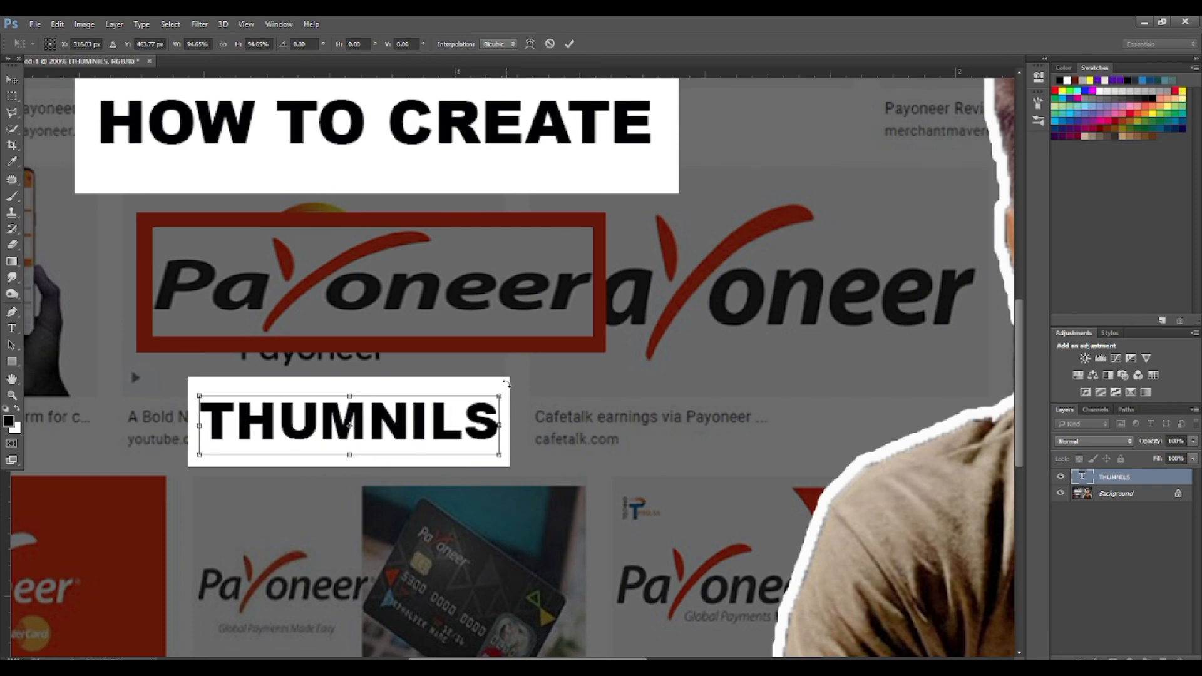
{"action": "key", "text": "Right"}
{"action": "key", "text": "Return"}
{"action": "key", "text": "ctrl+minus"}
{"action": "key", "text": "ctrl+minus"}
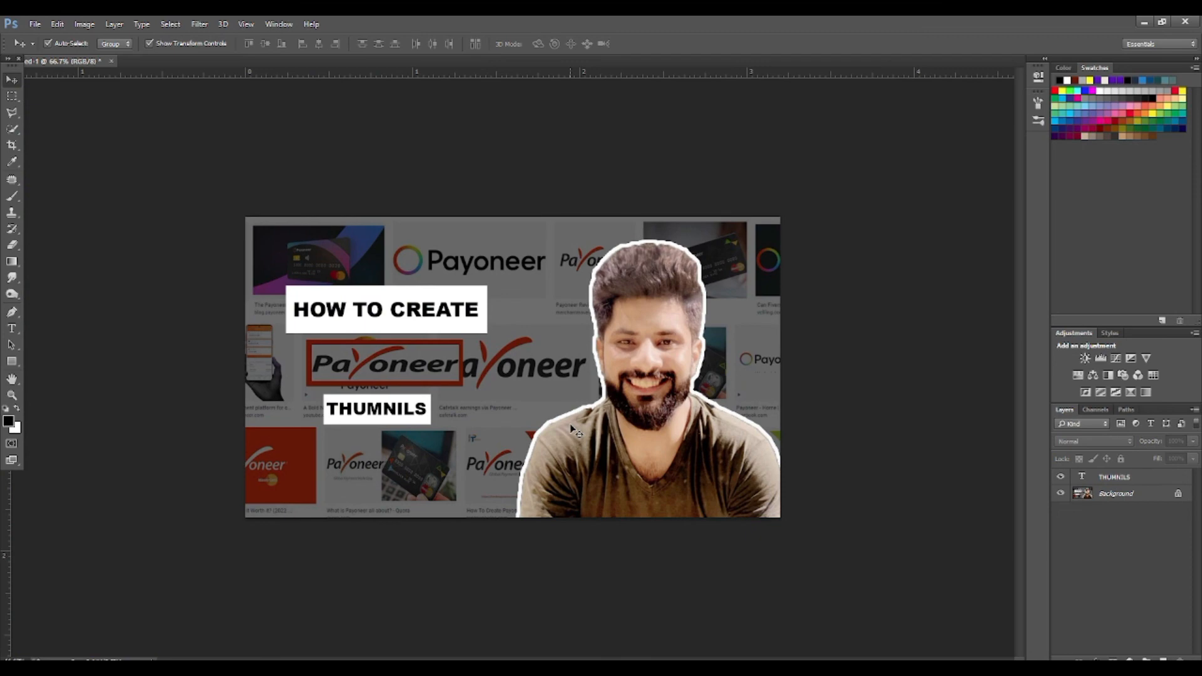
{"action": "left_click", "coordinate": [402, 413]}
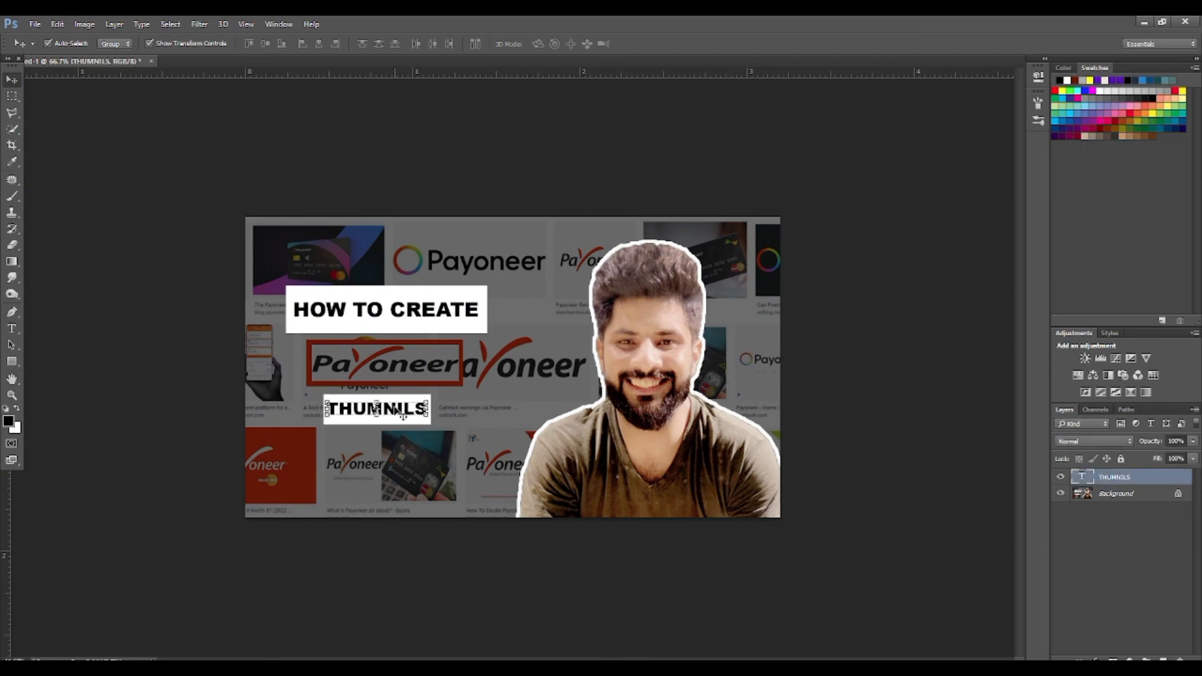
{"action": "left_click", "coordinate": [559, 338]}
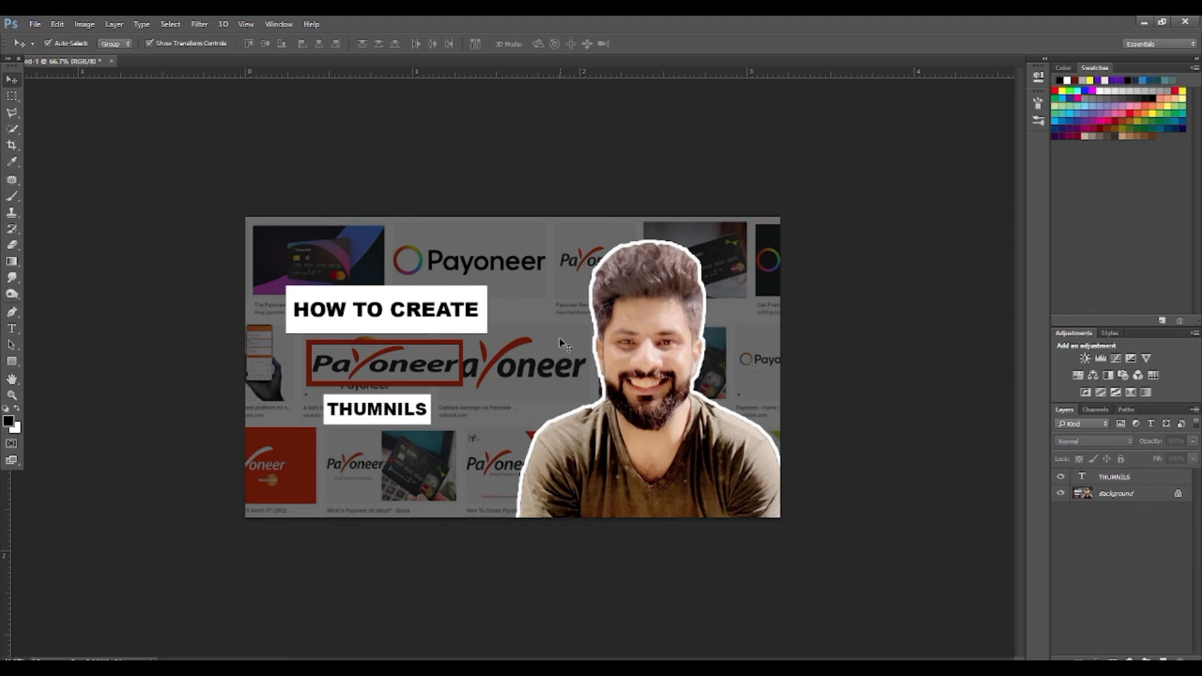
{"action": "key", "text": "ctrl+1"}
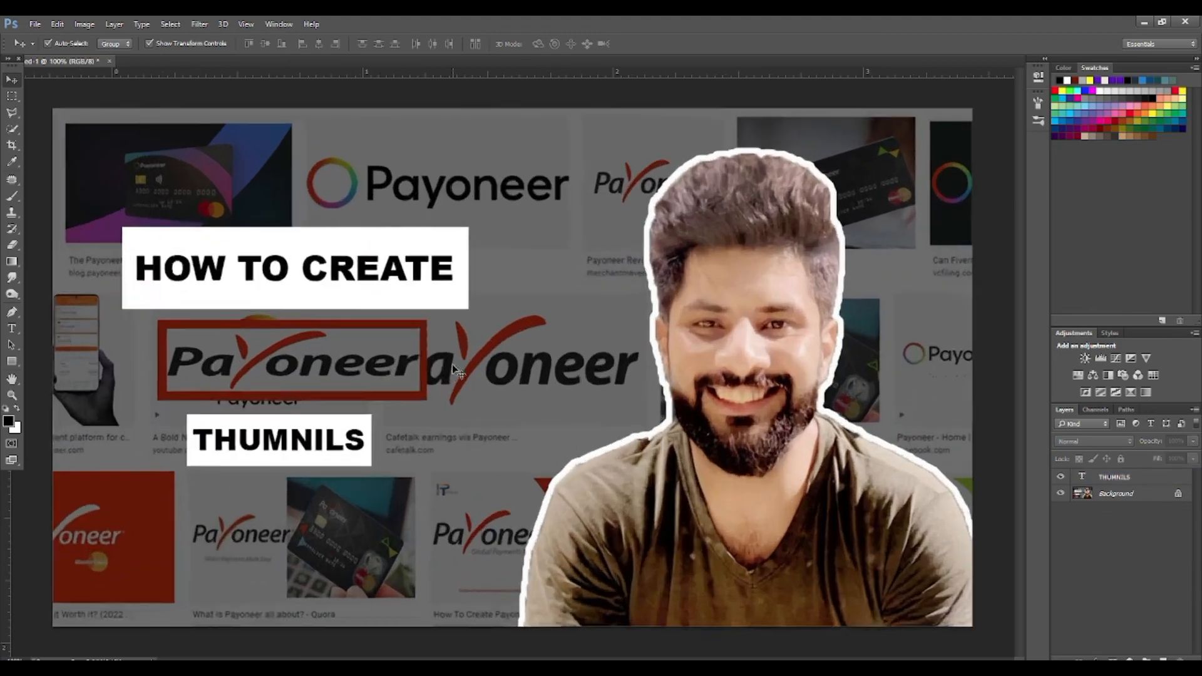